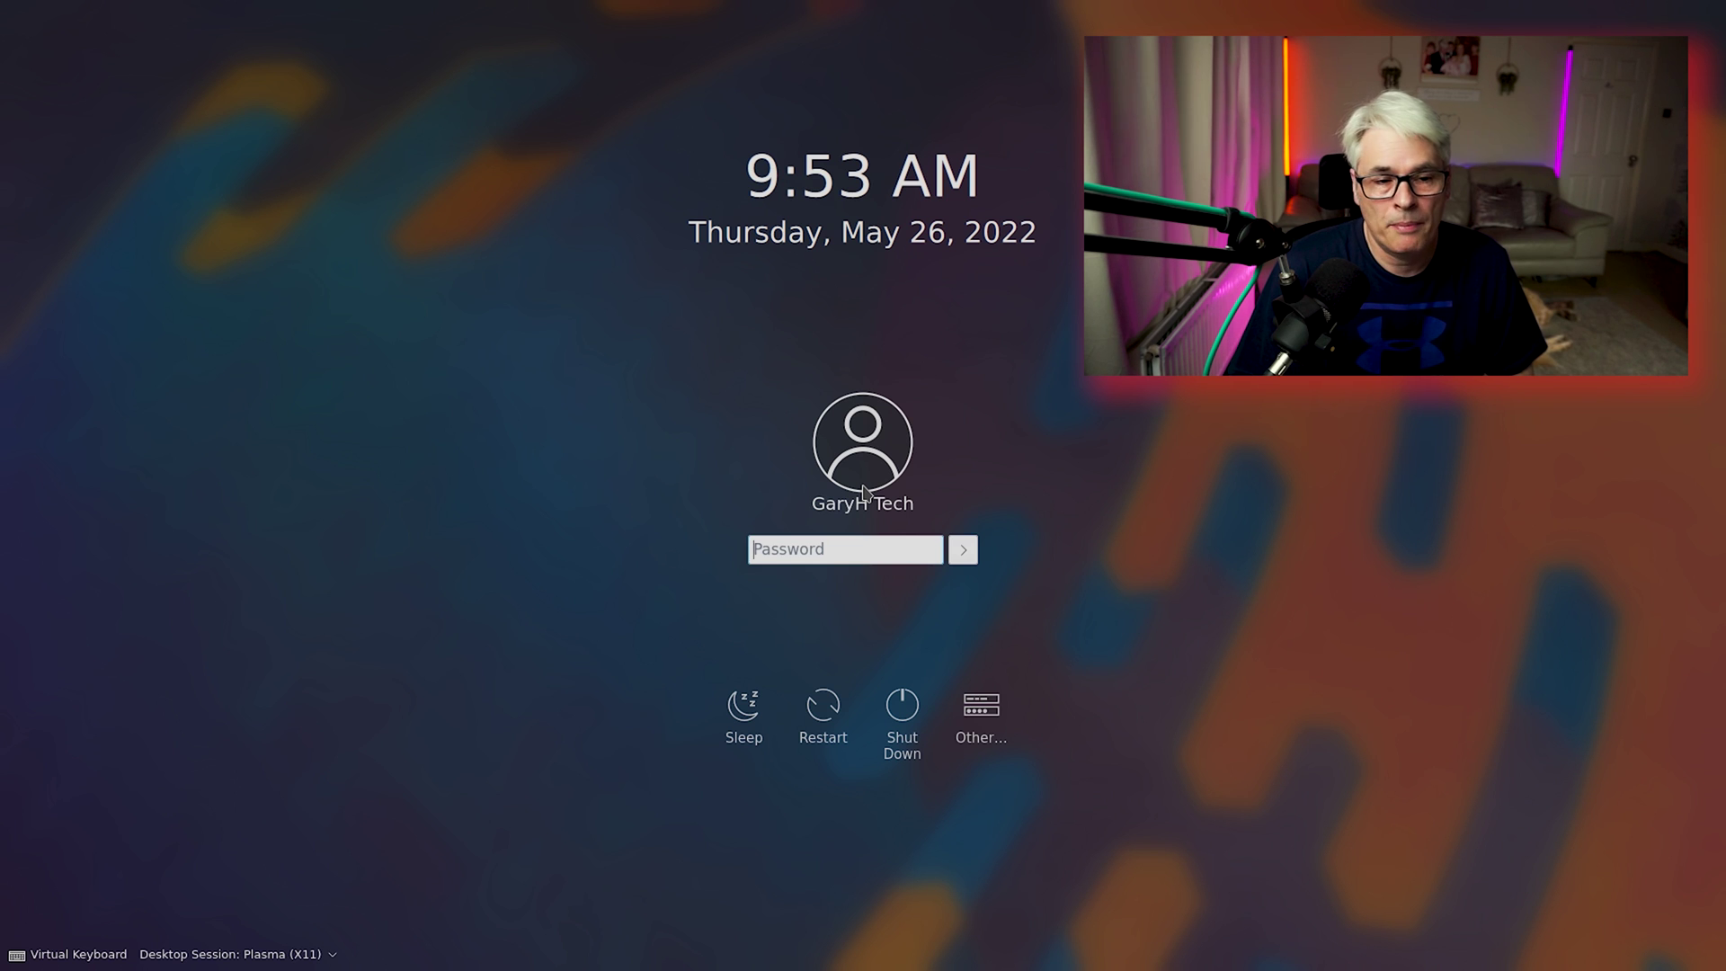
# Log in with the account password and show the launcher's System category tools.
pyautogui.write('****')
pyautogui.press('Return')
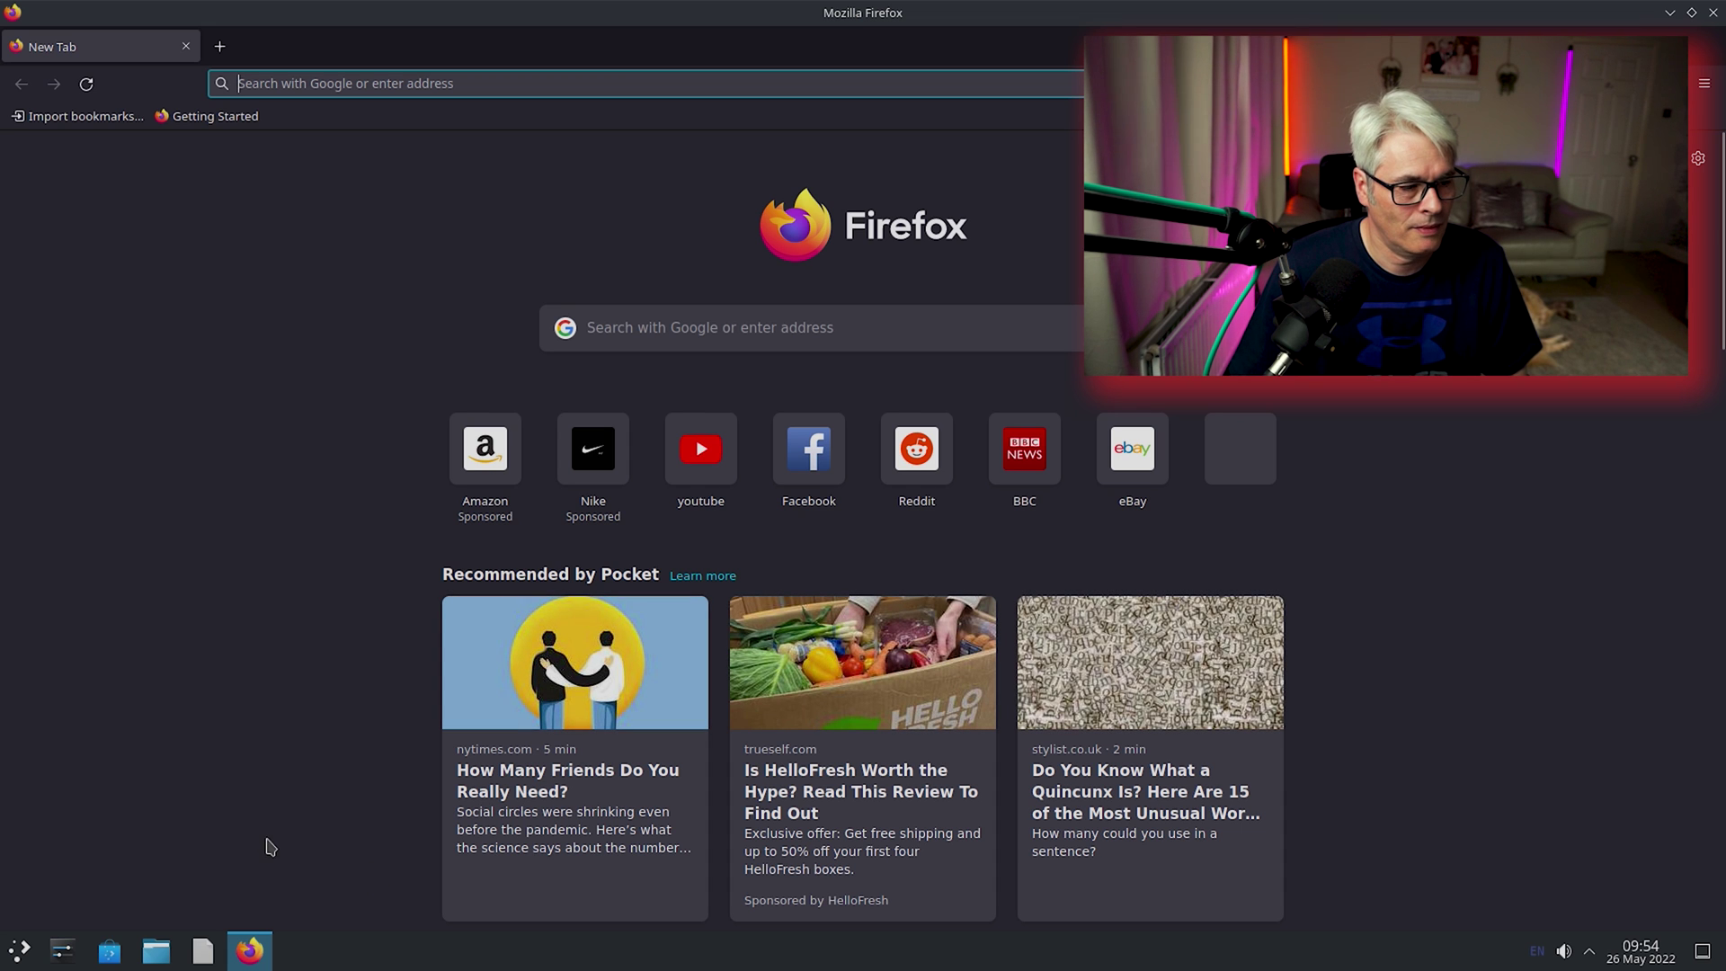
pyautogui.click(20, 951)
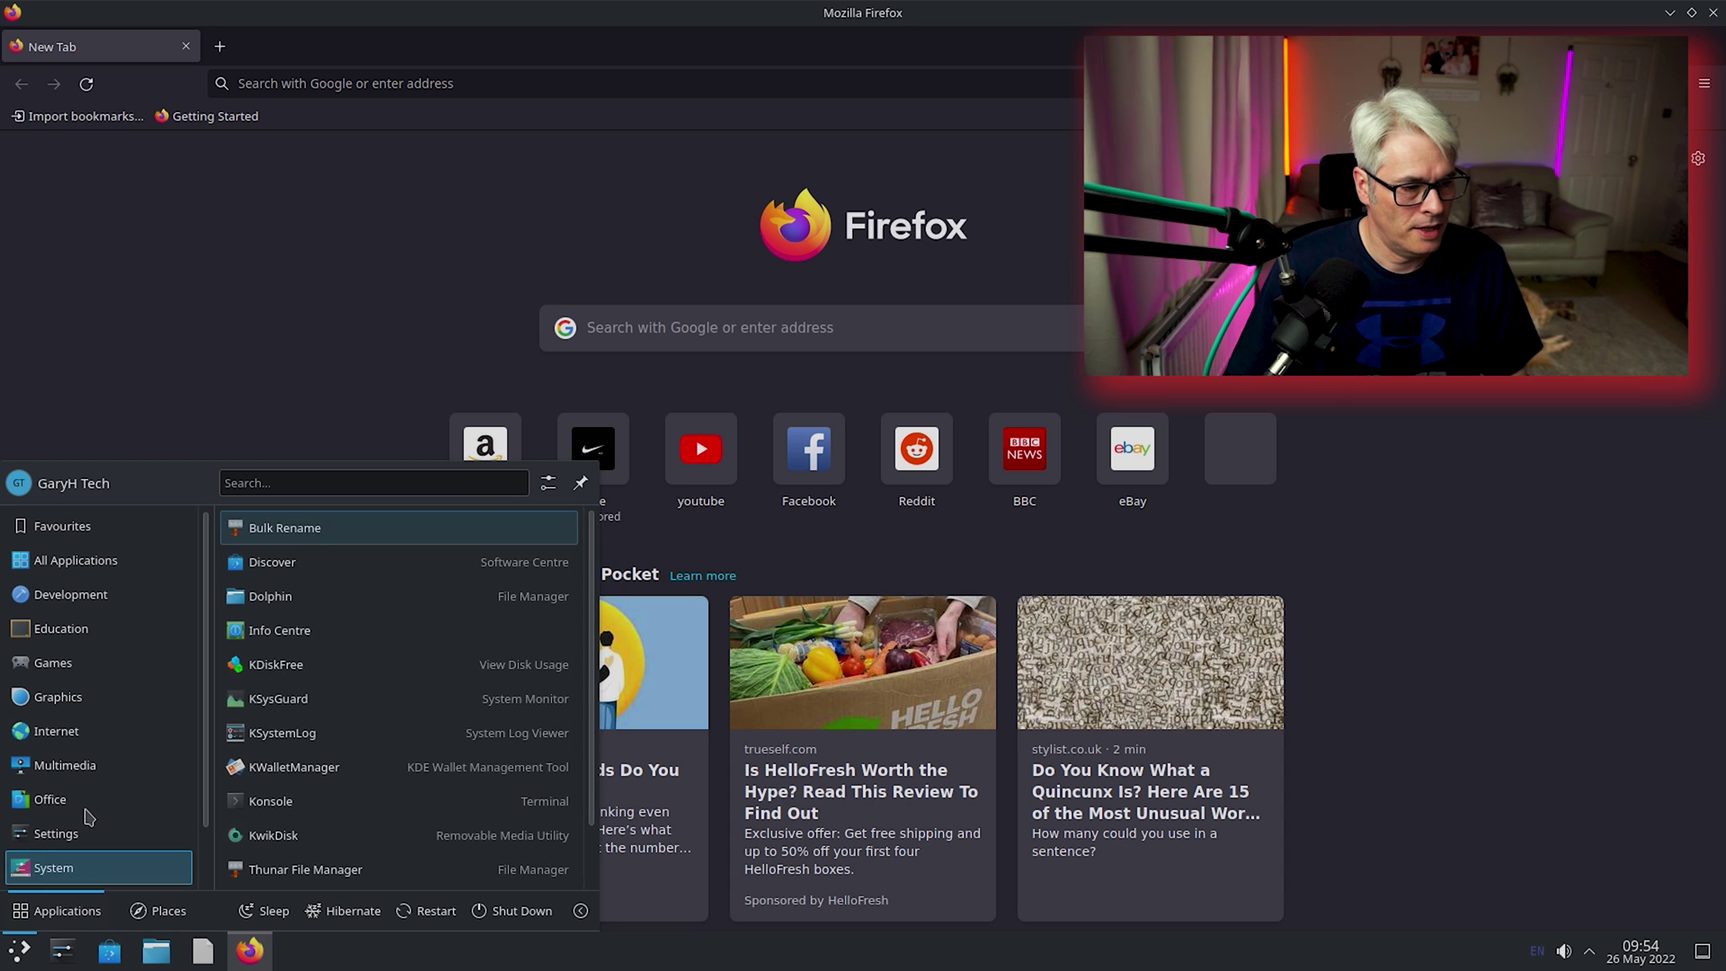
pyautogui.moveTo(88, 814)
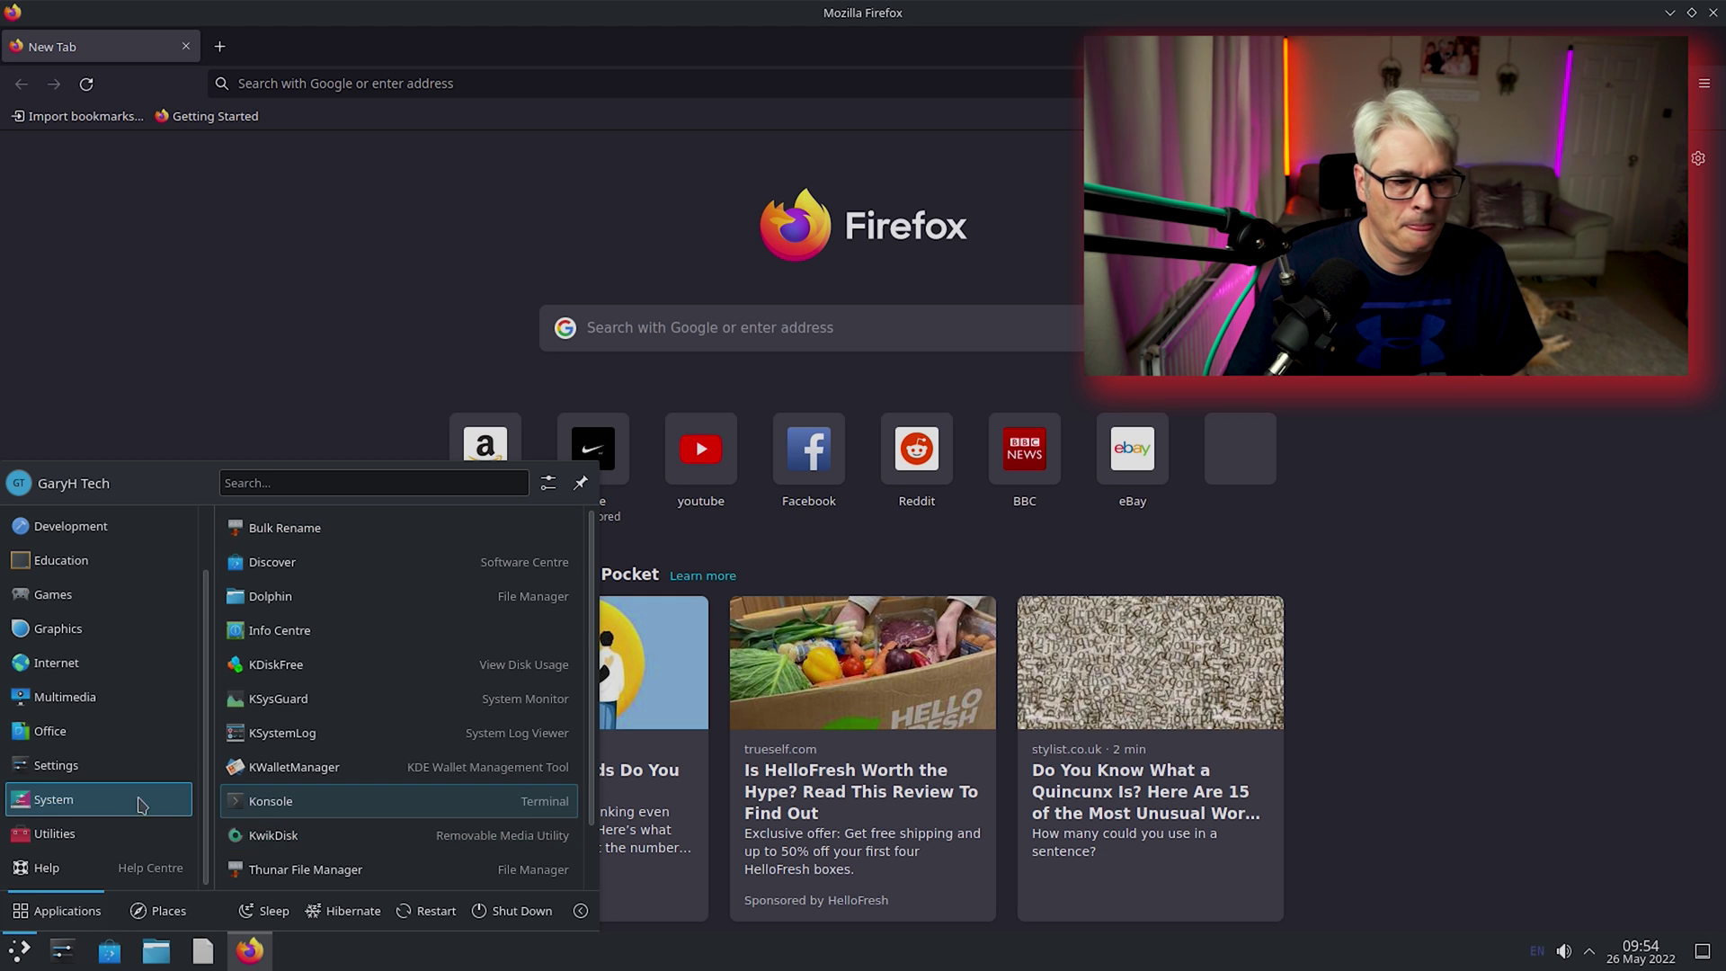
# Open System Settings on the About this System page showing FreeBSD 13.1 and 15.9 GiB RAM.
pyautogui.click(76, 960)
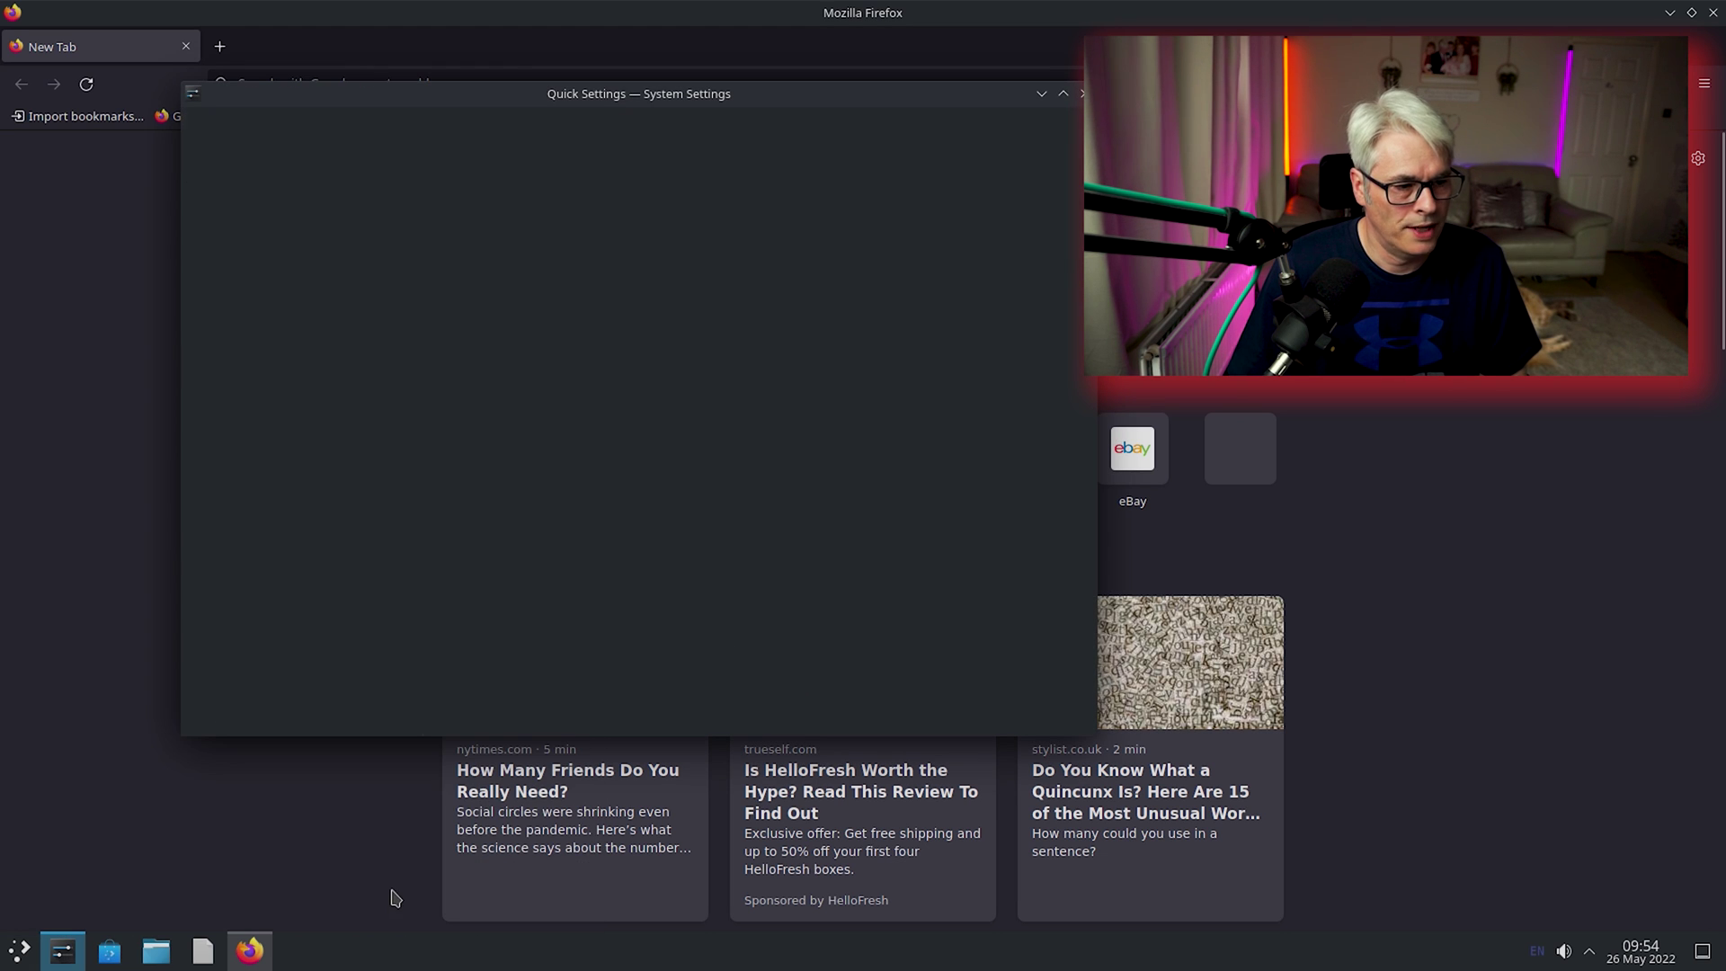
pyautogui.scroll(-5, 279, 561)
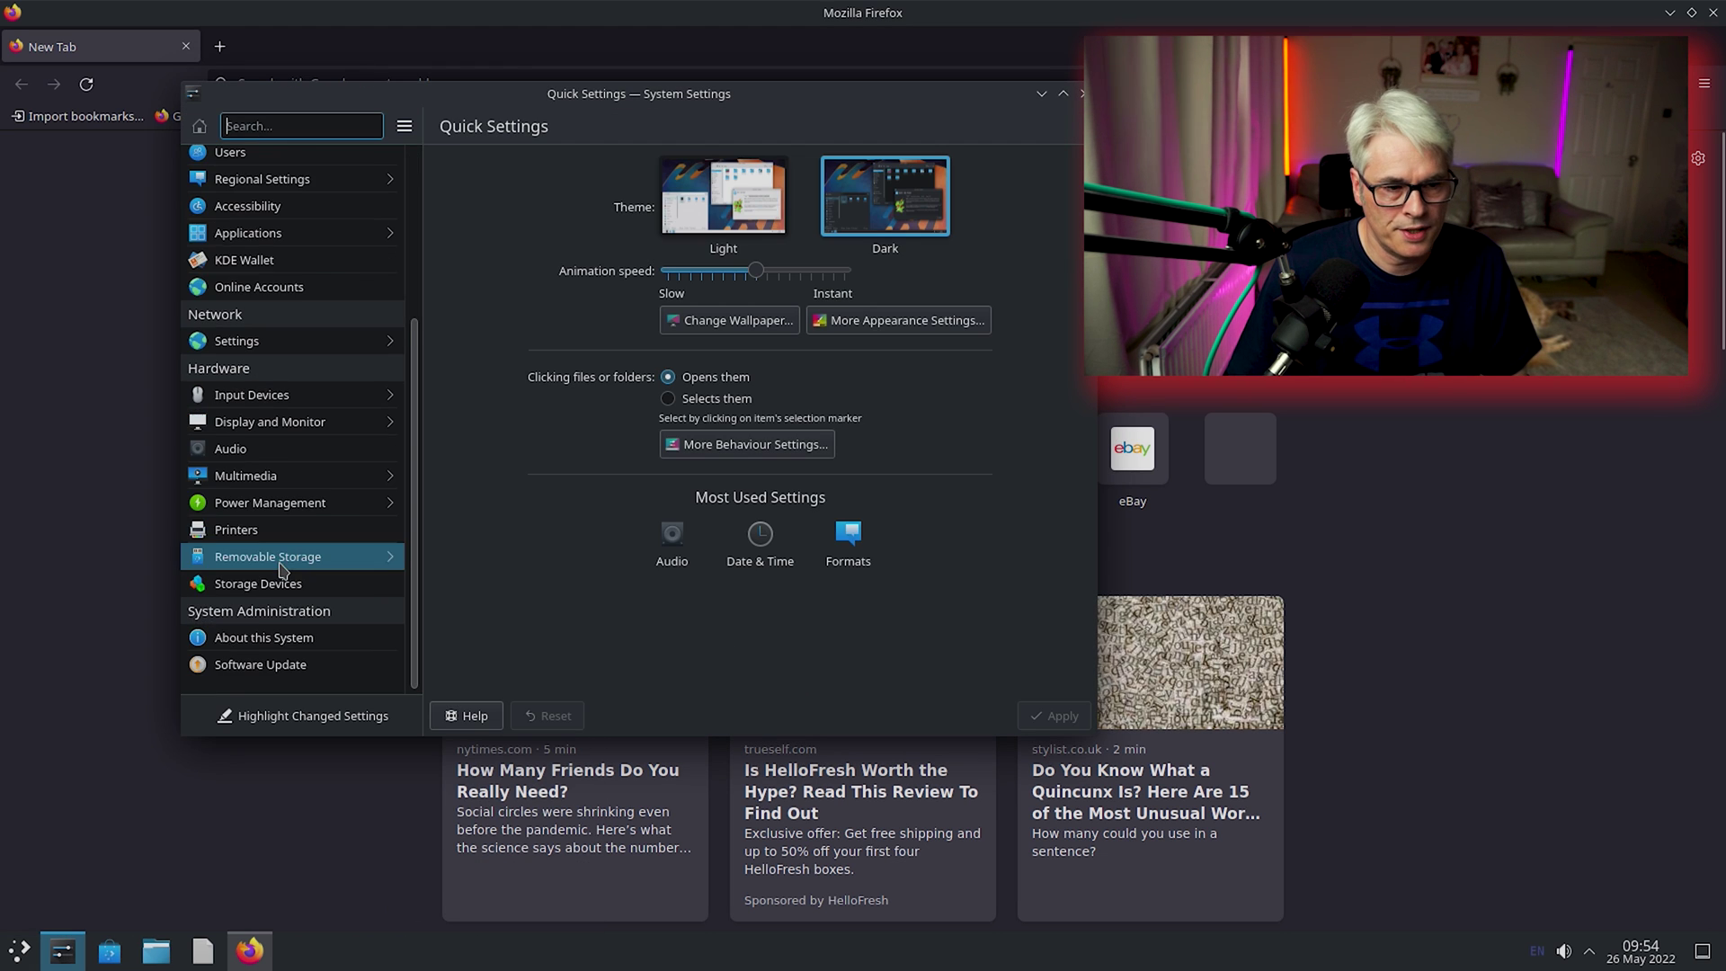
pyautogui.click(322, 645)
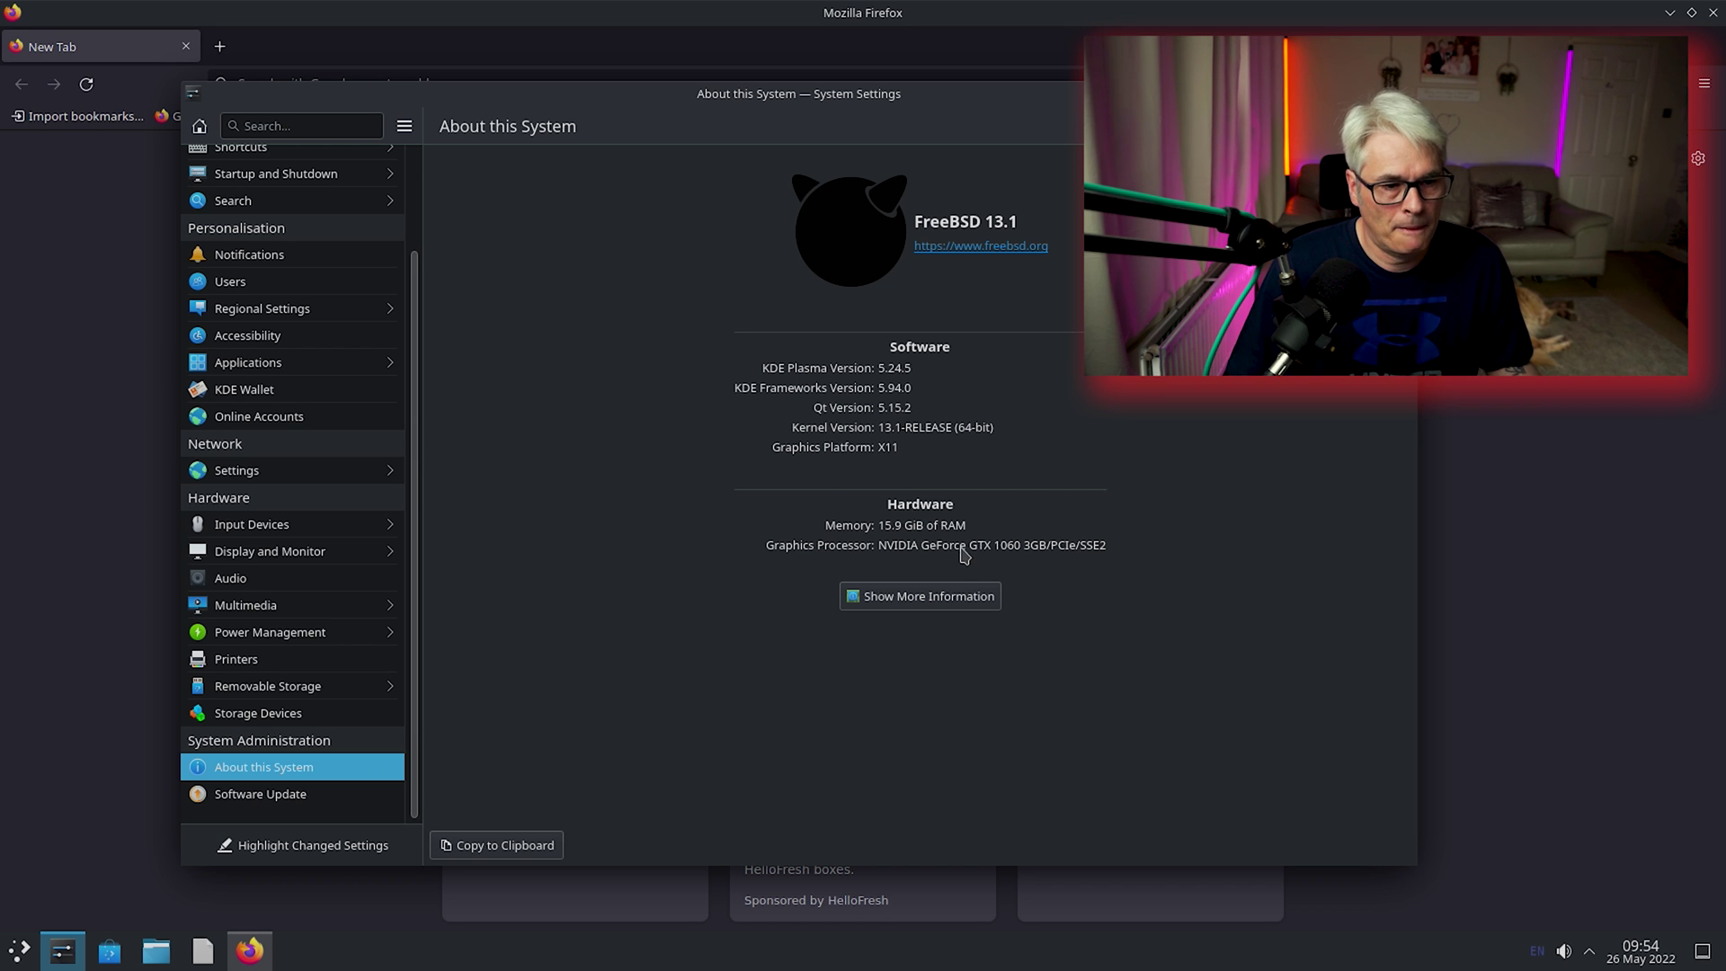
# Review the CPU, interrupts and PCI device details in Info Center, then close Info Center and System Settings.
pyautogui.click(935, 596)
pyautogui.click(494, 293)
pyautogui.click(503, 243)
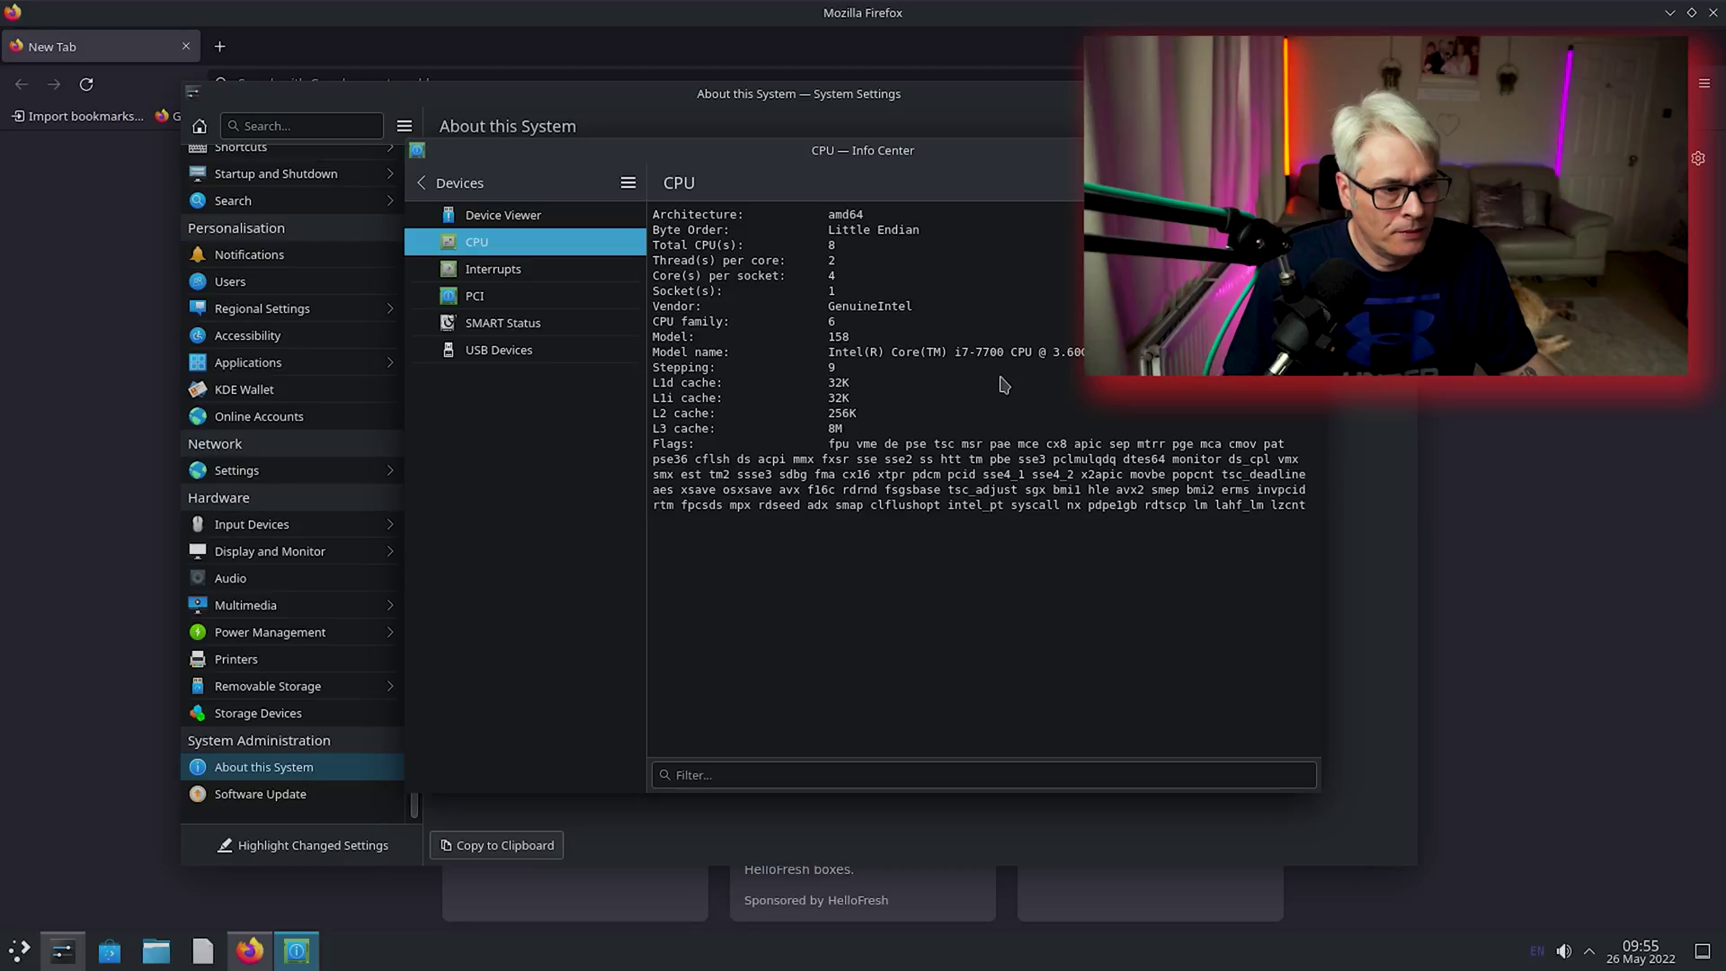
pyautogui.click(616, 274)
pyautogui.click(493, 303)
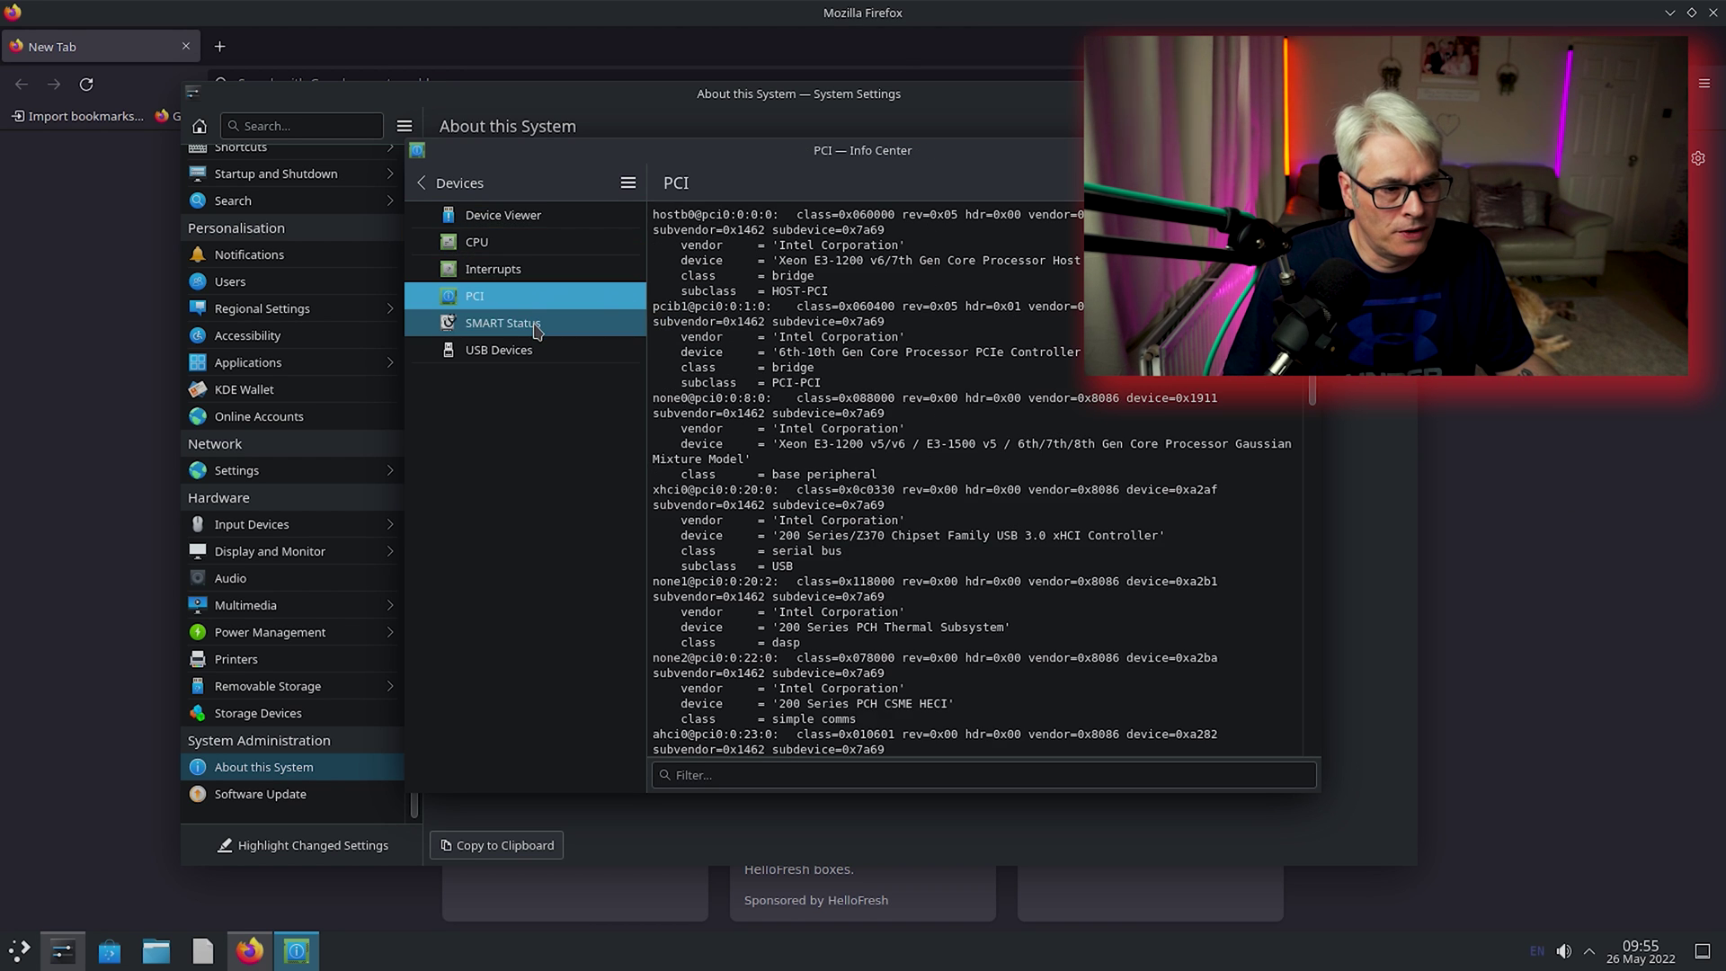
pyautogui.scroll(-15, 897, 447)
pyautogui.hotkey('alt', 'Home')
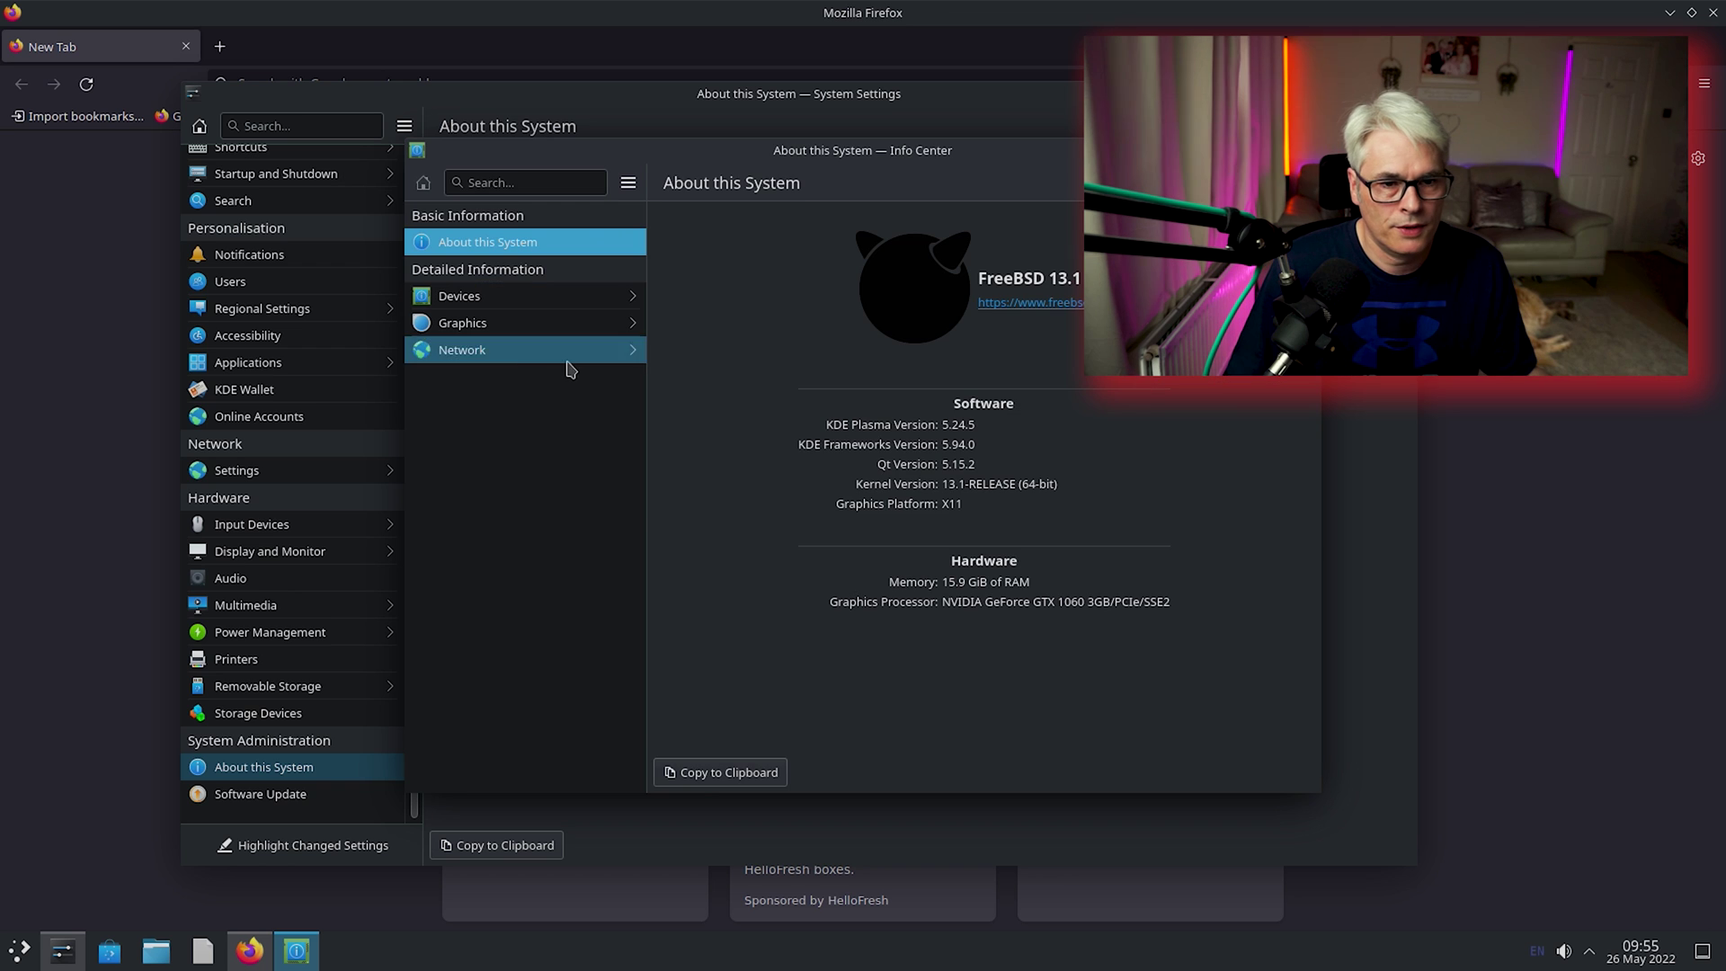
pyautogui.scroll(2, 371, 389)
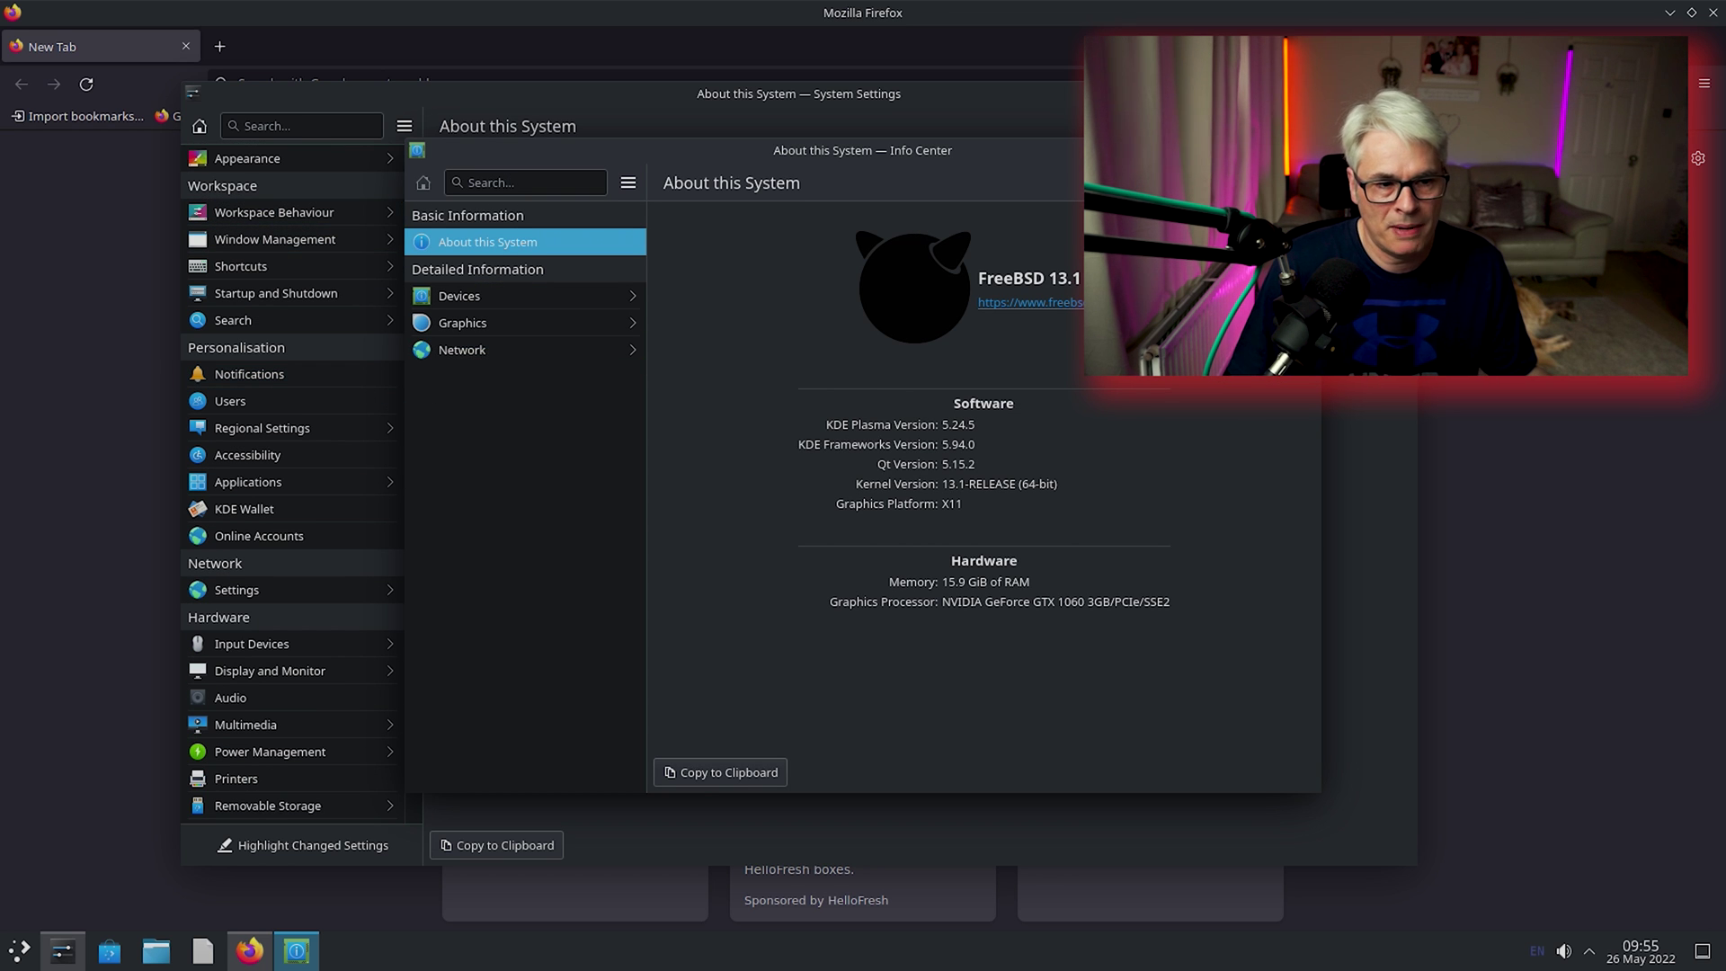
pyautogui.hotkey('ctrl', 'q')
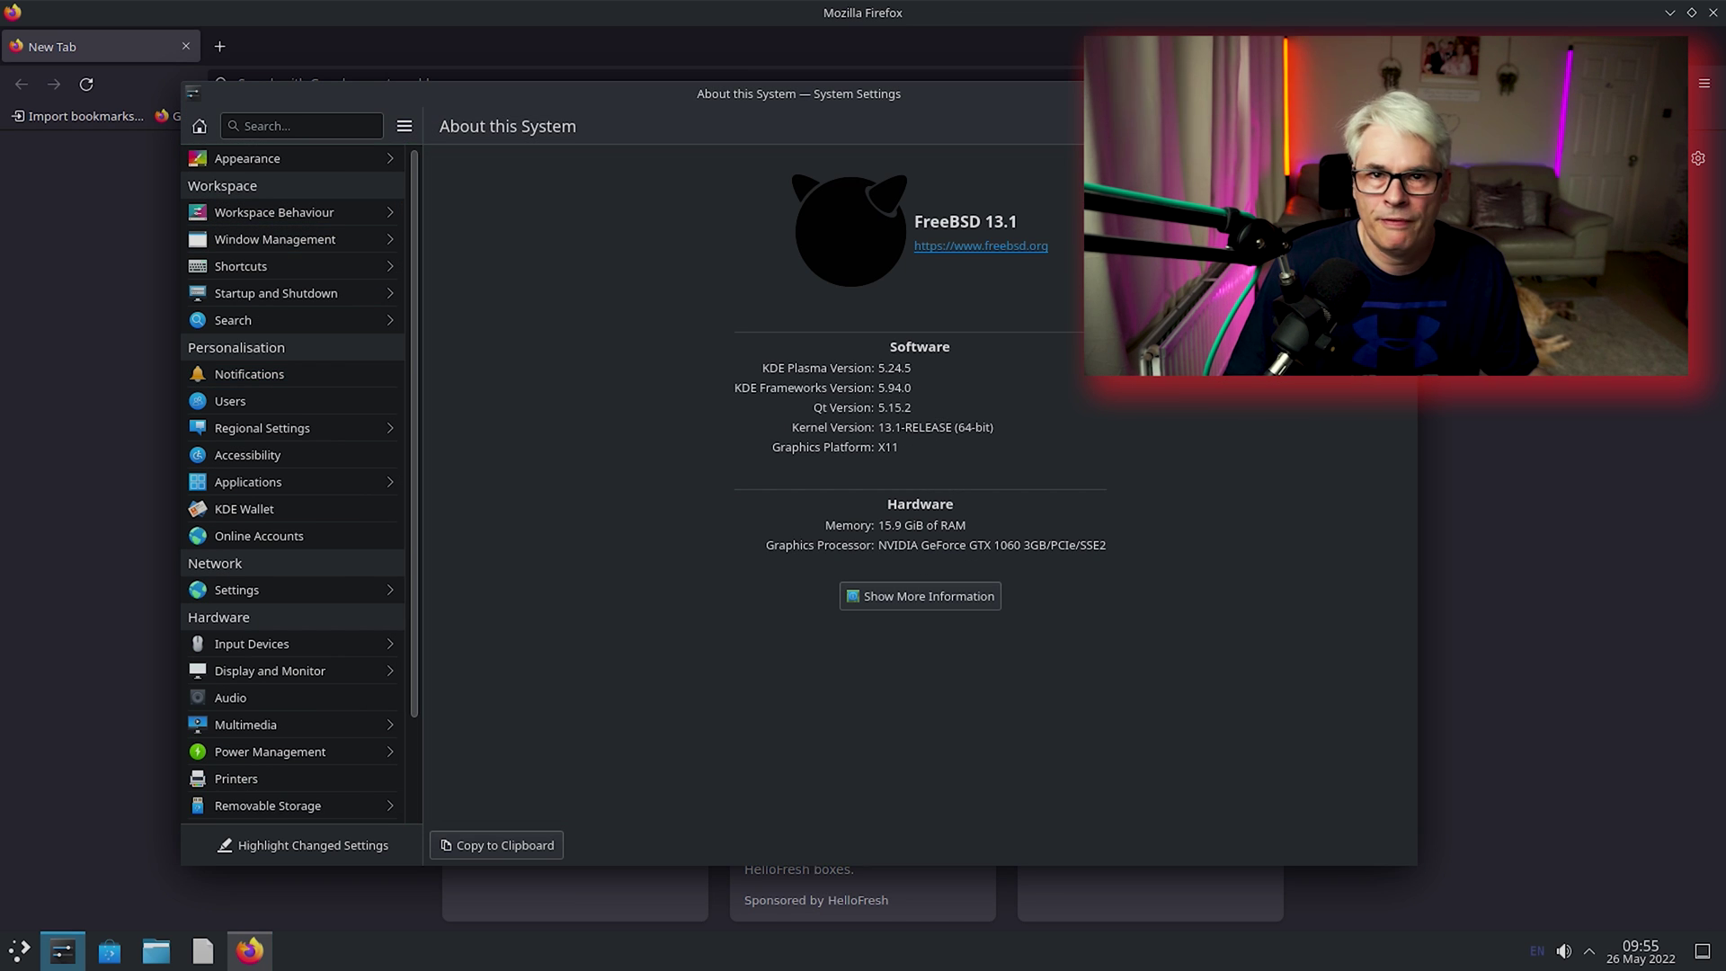
pyautogui.hotkey('ctrl', 'q')
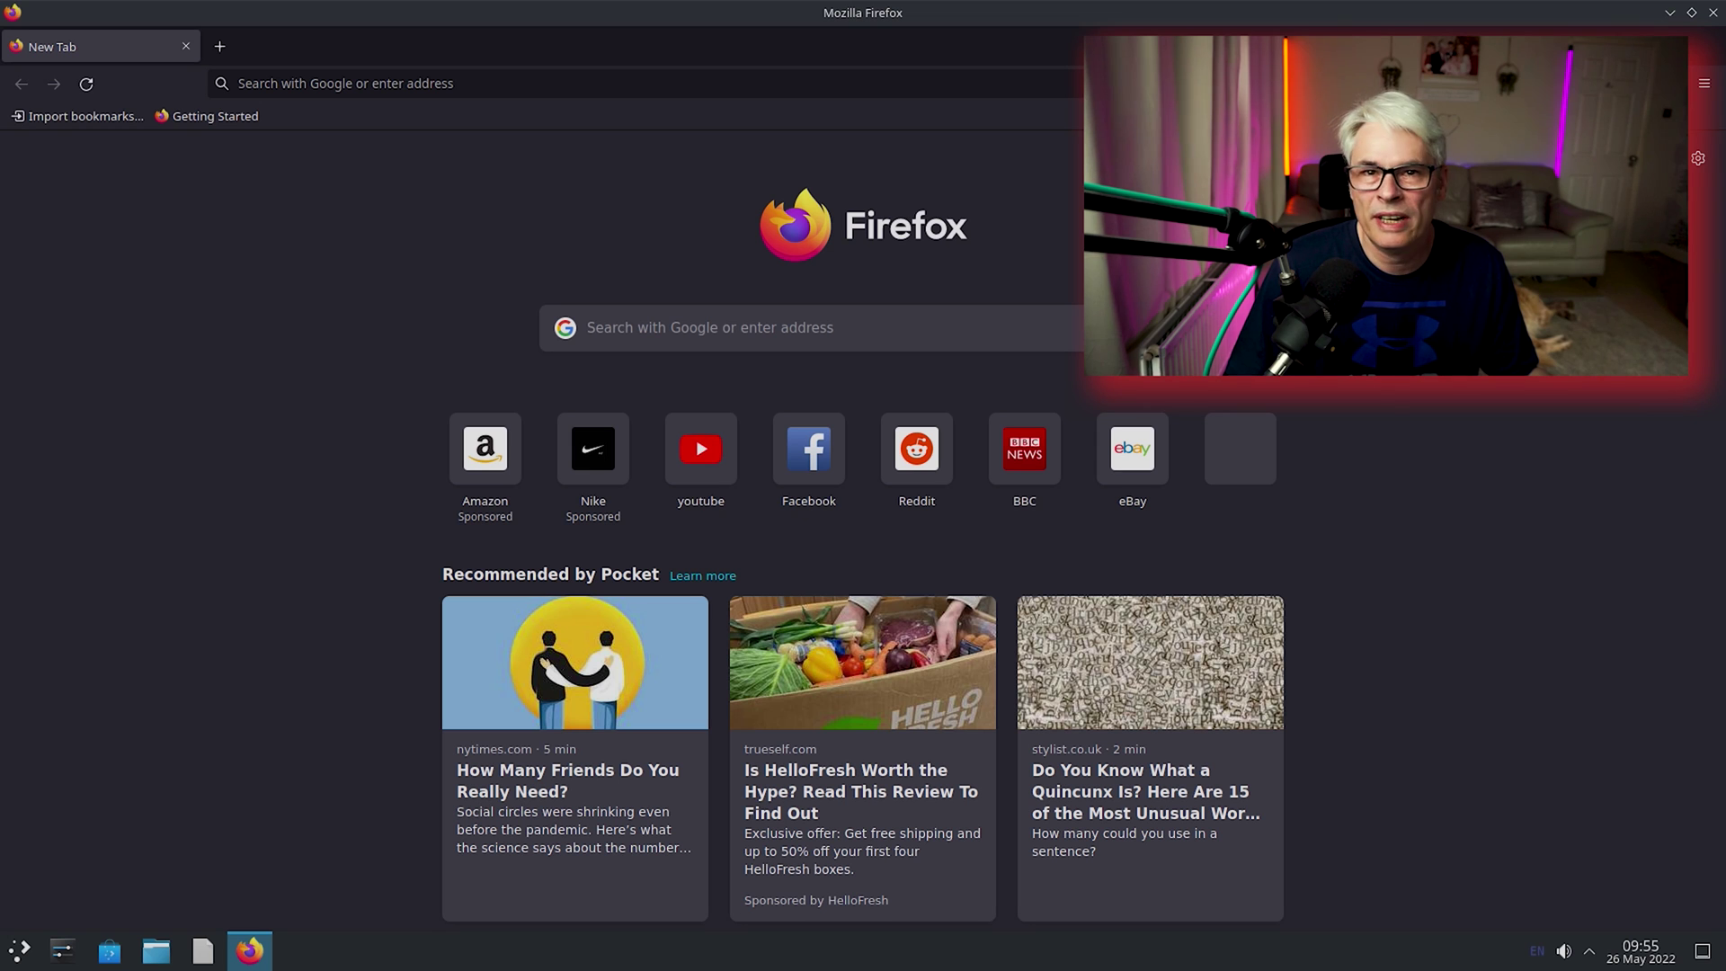
# Open YouTube from the address bar's suggested sites and search for the channel.
pyautogui.click(626, 83)
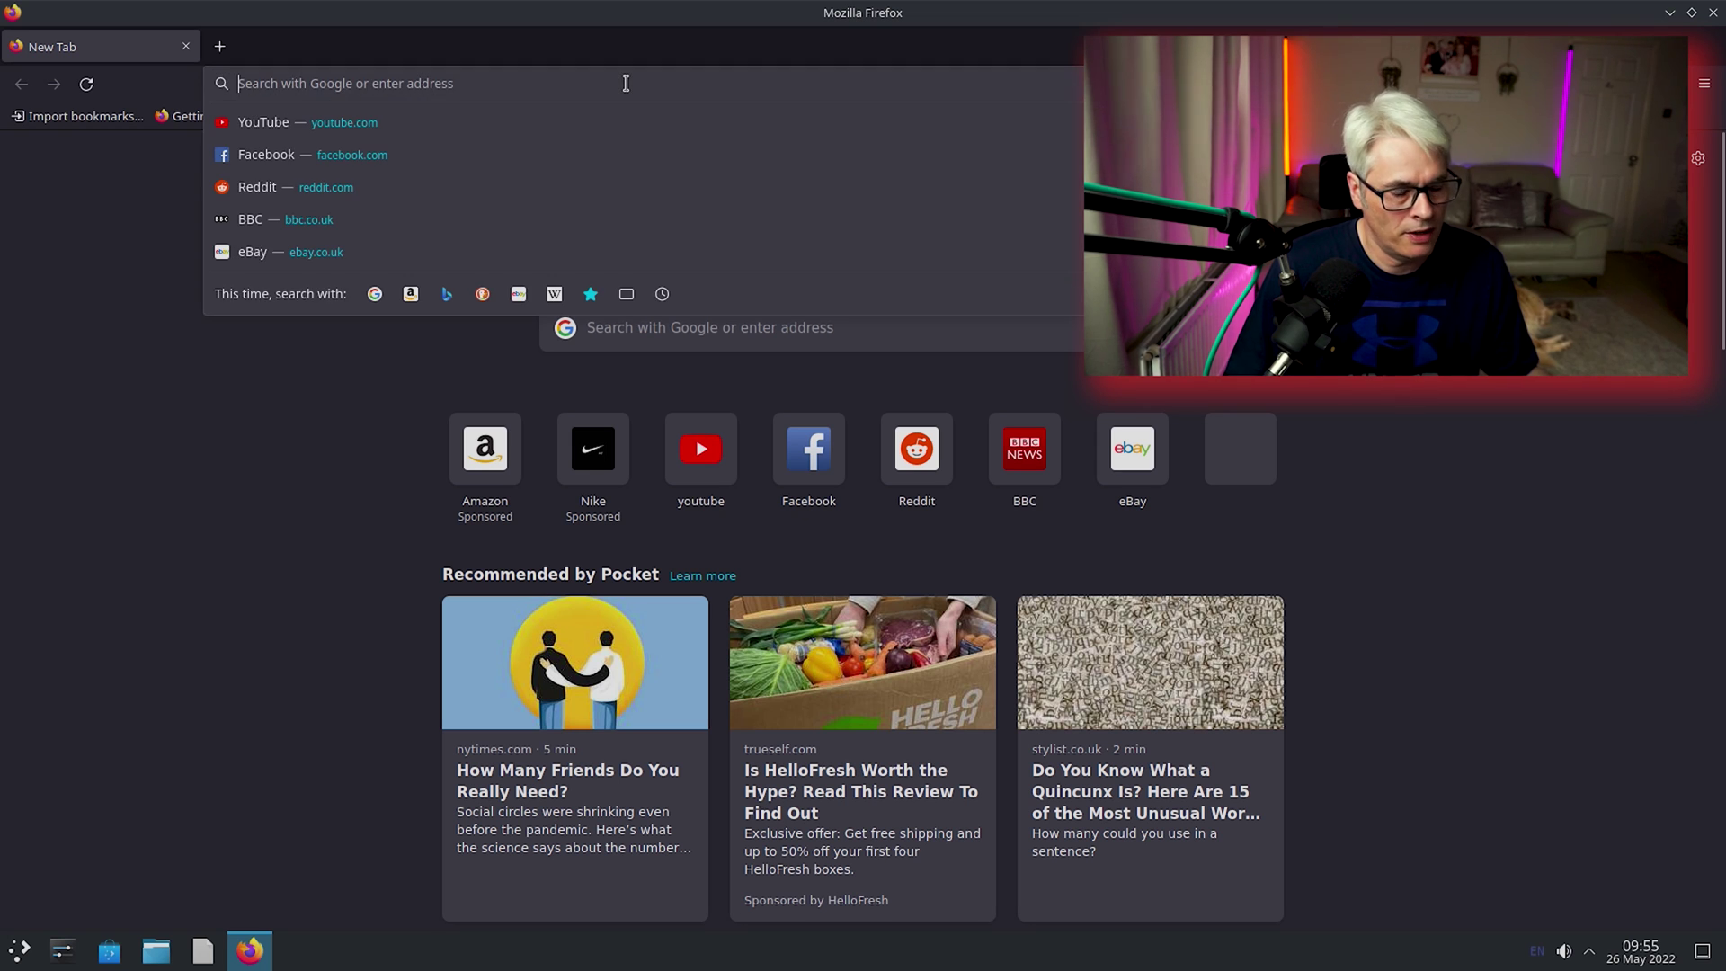
pyautogui.click(264, 122)
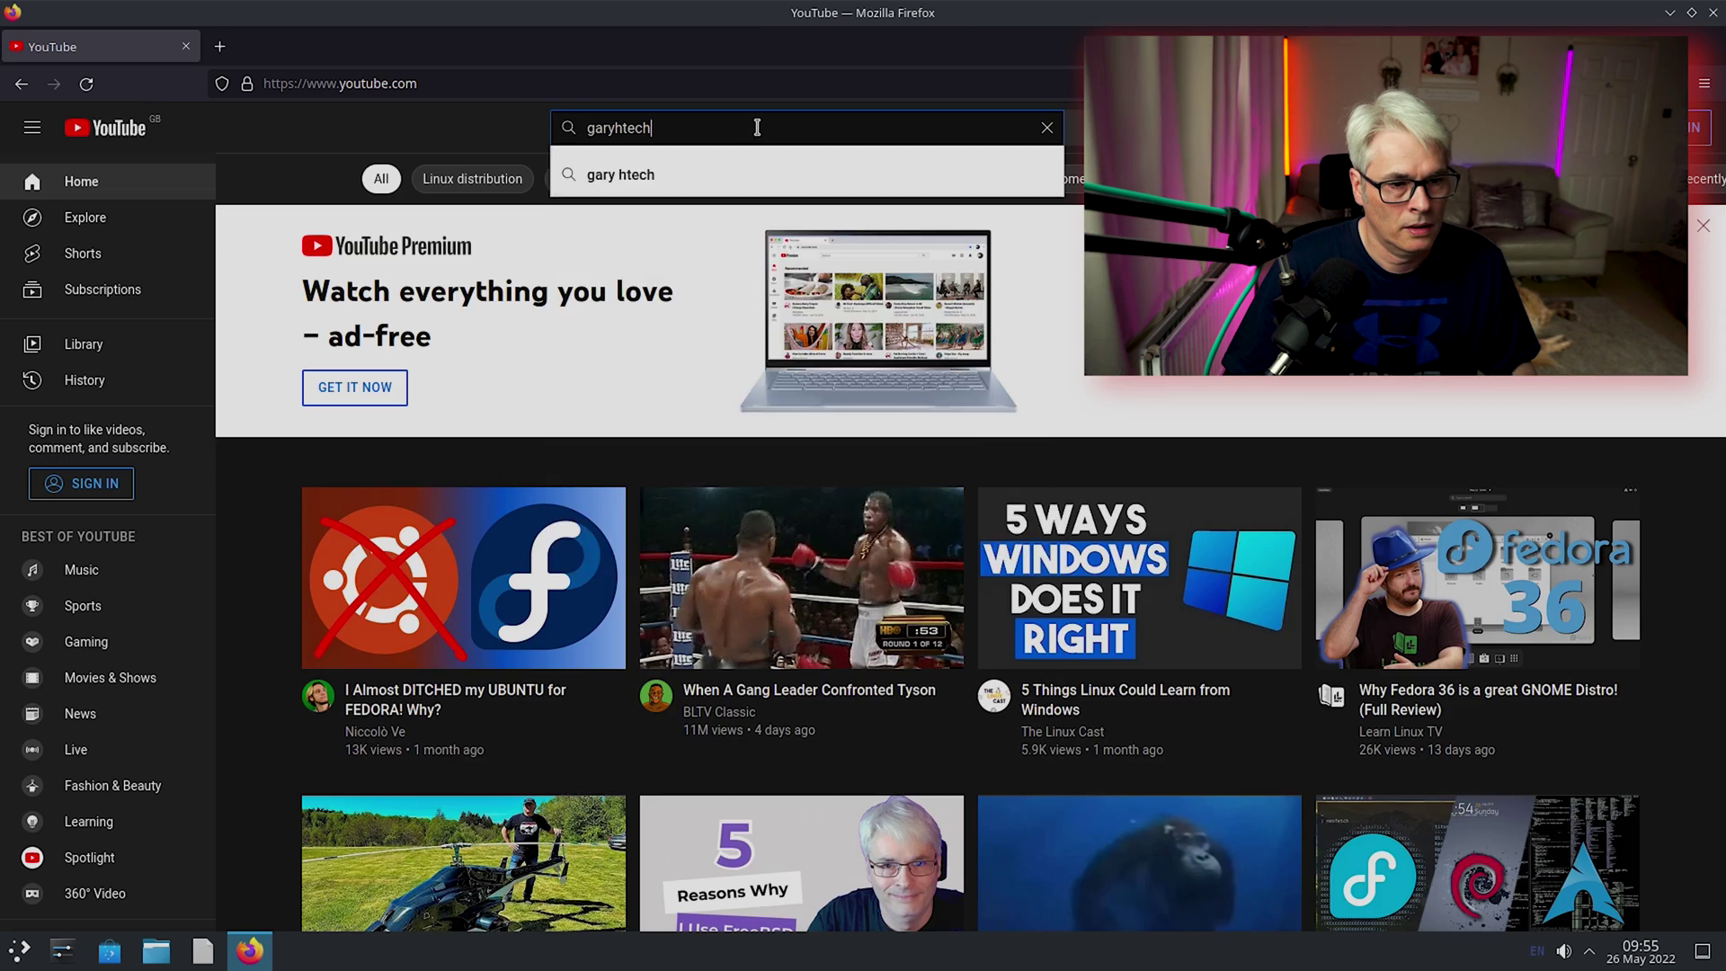
pyautogui.press('Return')
pyautogui.scroll(-8, 1166, 547)
pyautogui.scroll(-7, 1166, 547)
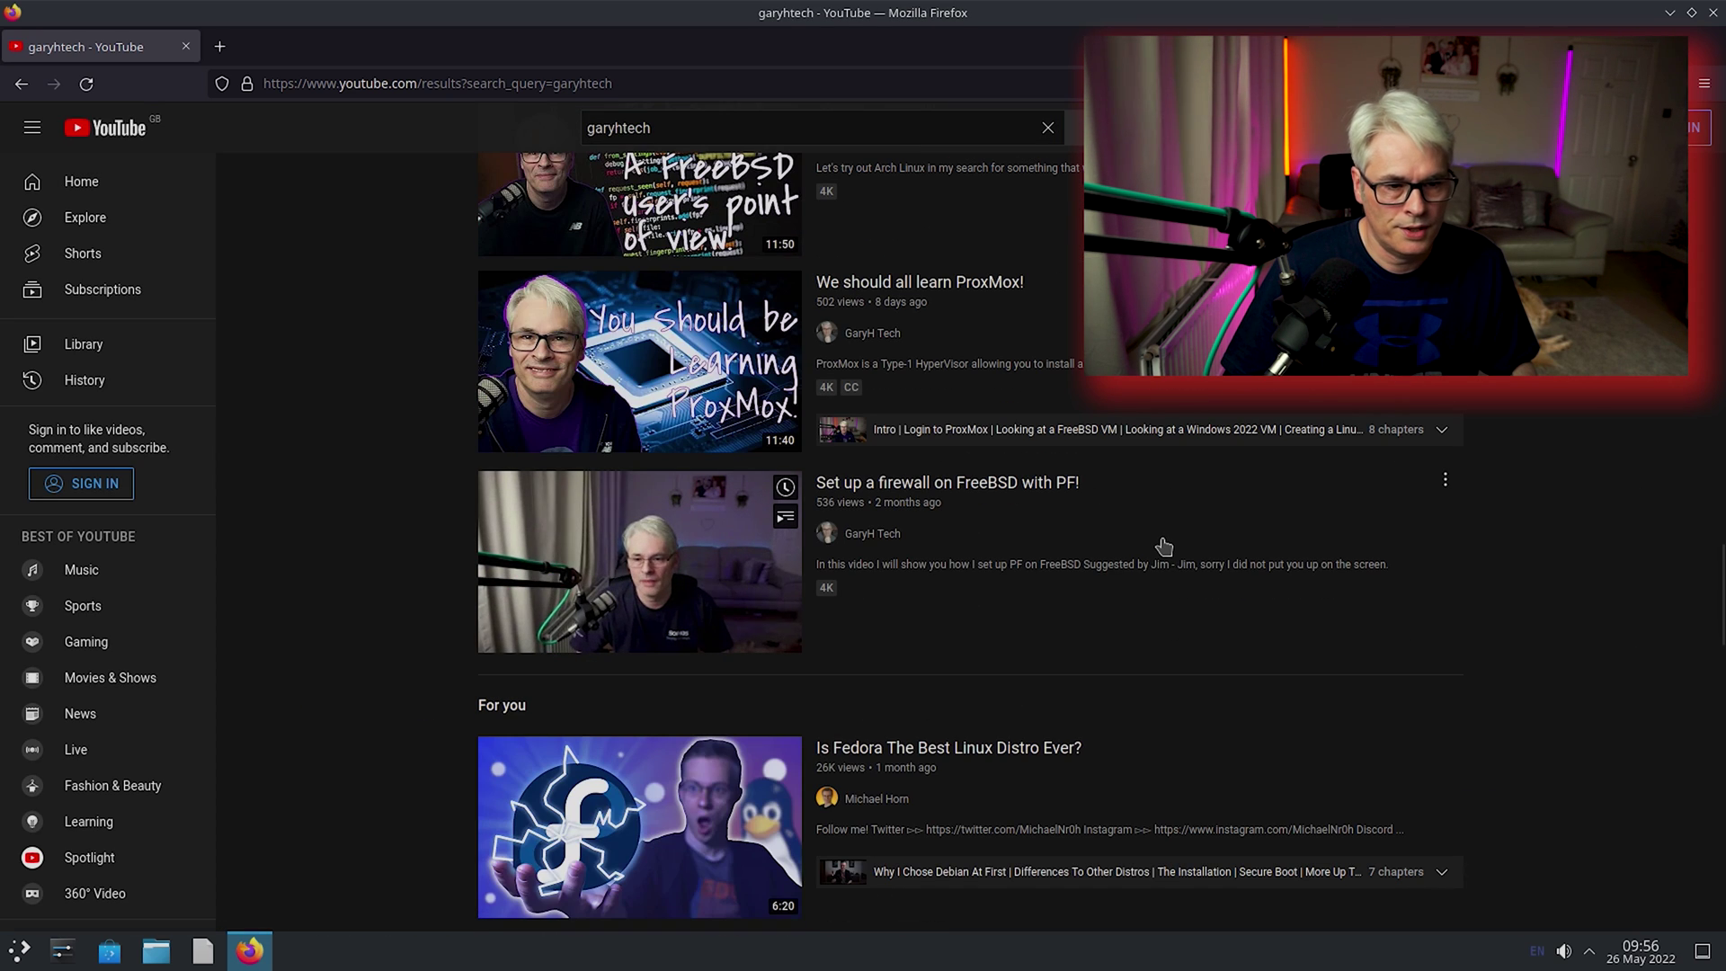
pyautogui.scroll(5, 1164, 547)
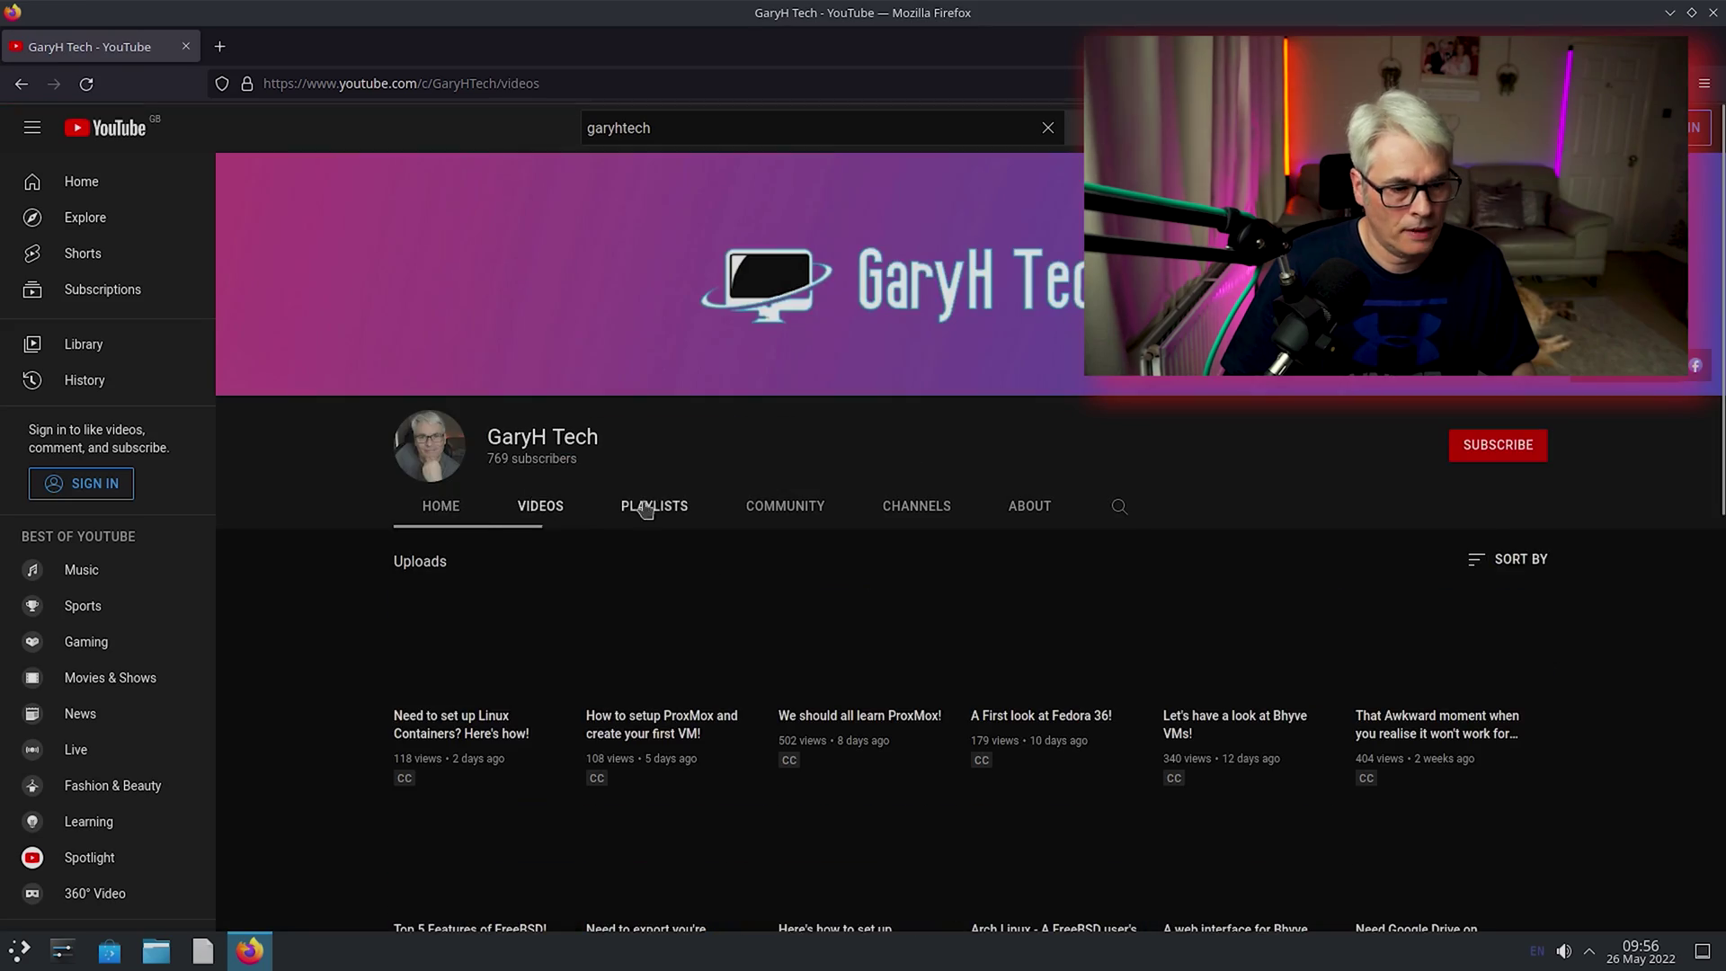
# Open the GaryH Tech channel and play the 'FreeBSD User tests out Linux Fedora 36' video.
pyautogui.click(539, 504)
pyautogui.scroll(-3, 1384, 707)
pyautogui.click(1385, 708)
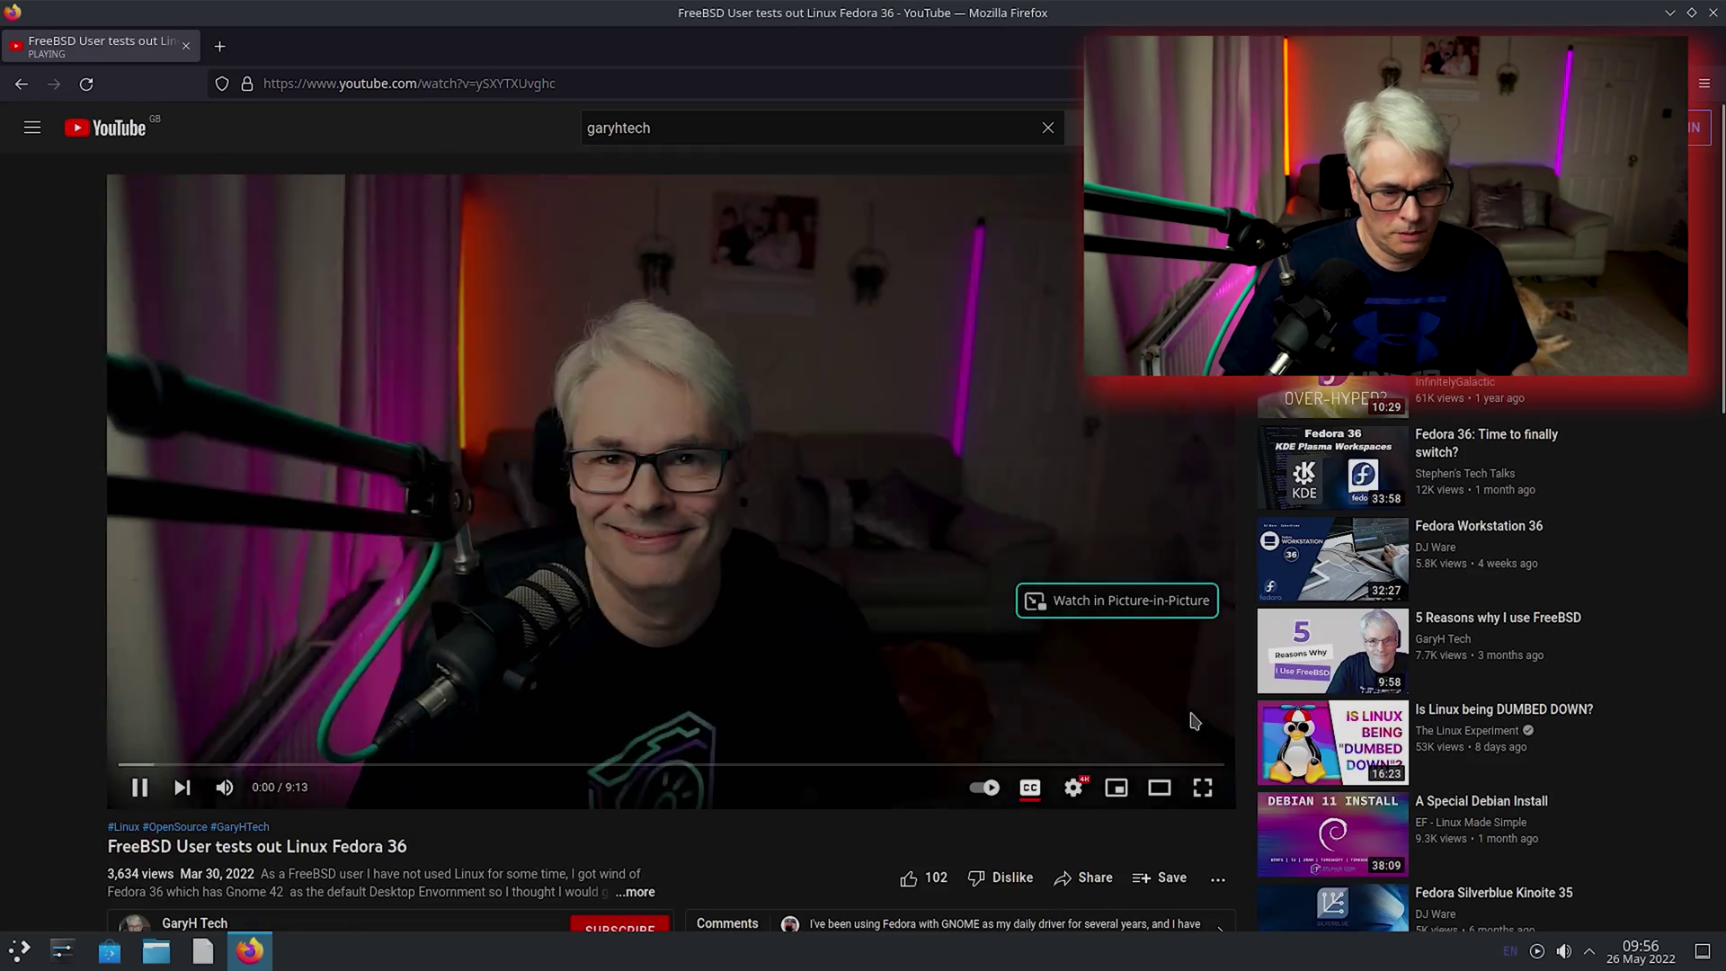
pyautogui.click(1073, 788)
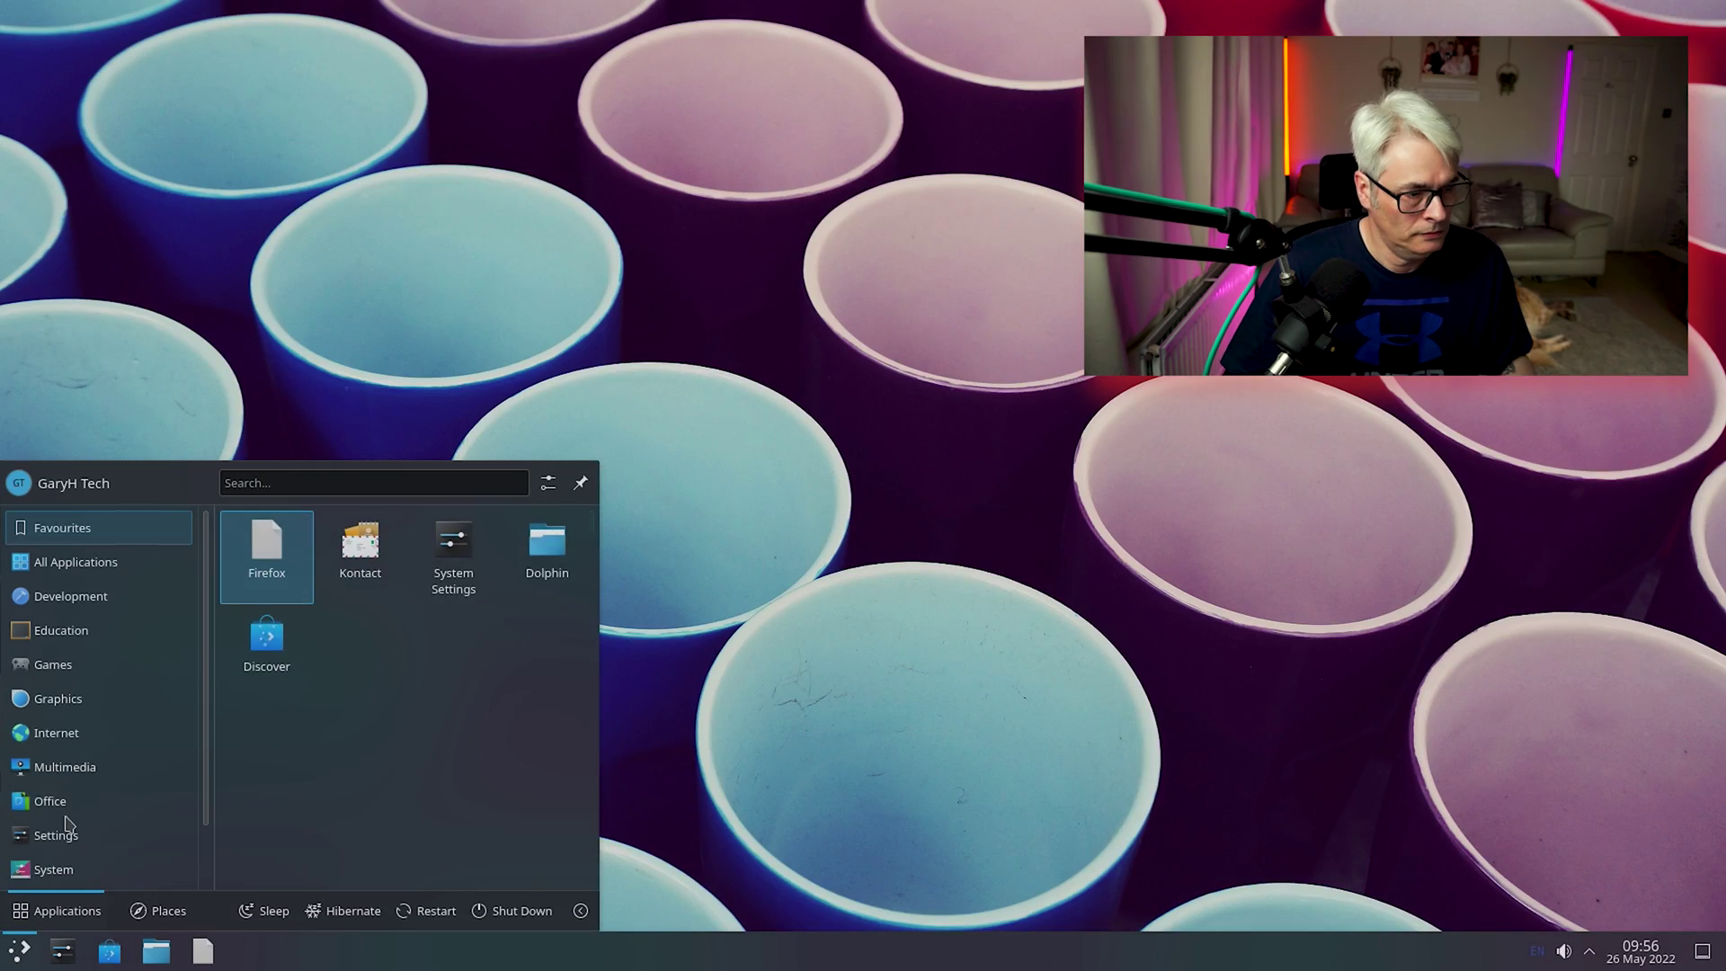
# Browse the launcher's System category to find Konsole.
pyautogui.moveTo(65, 820)
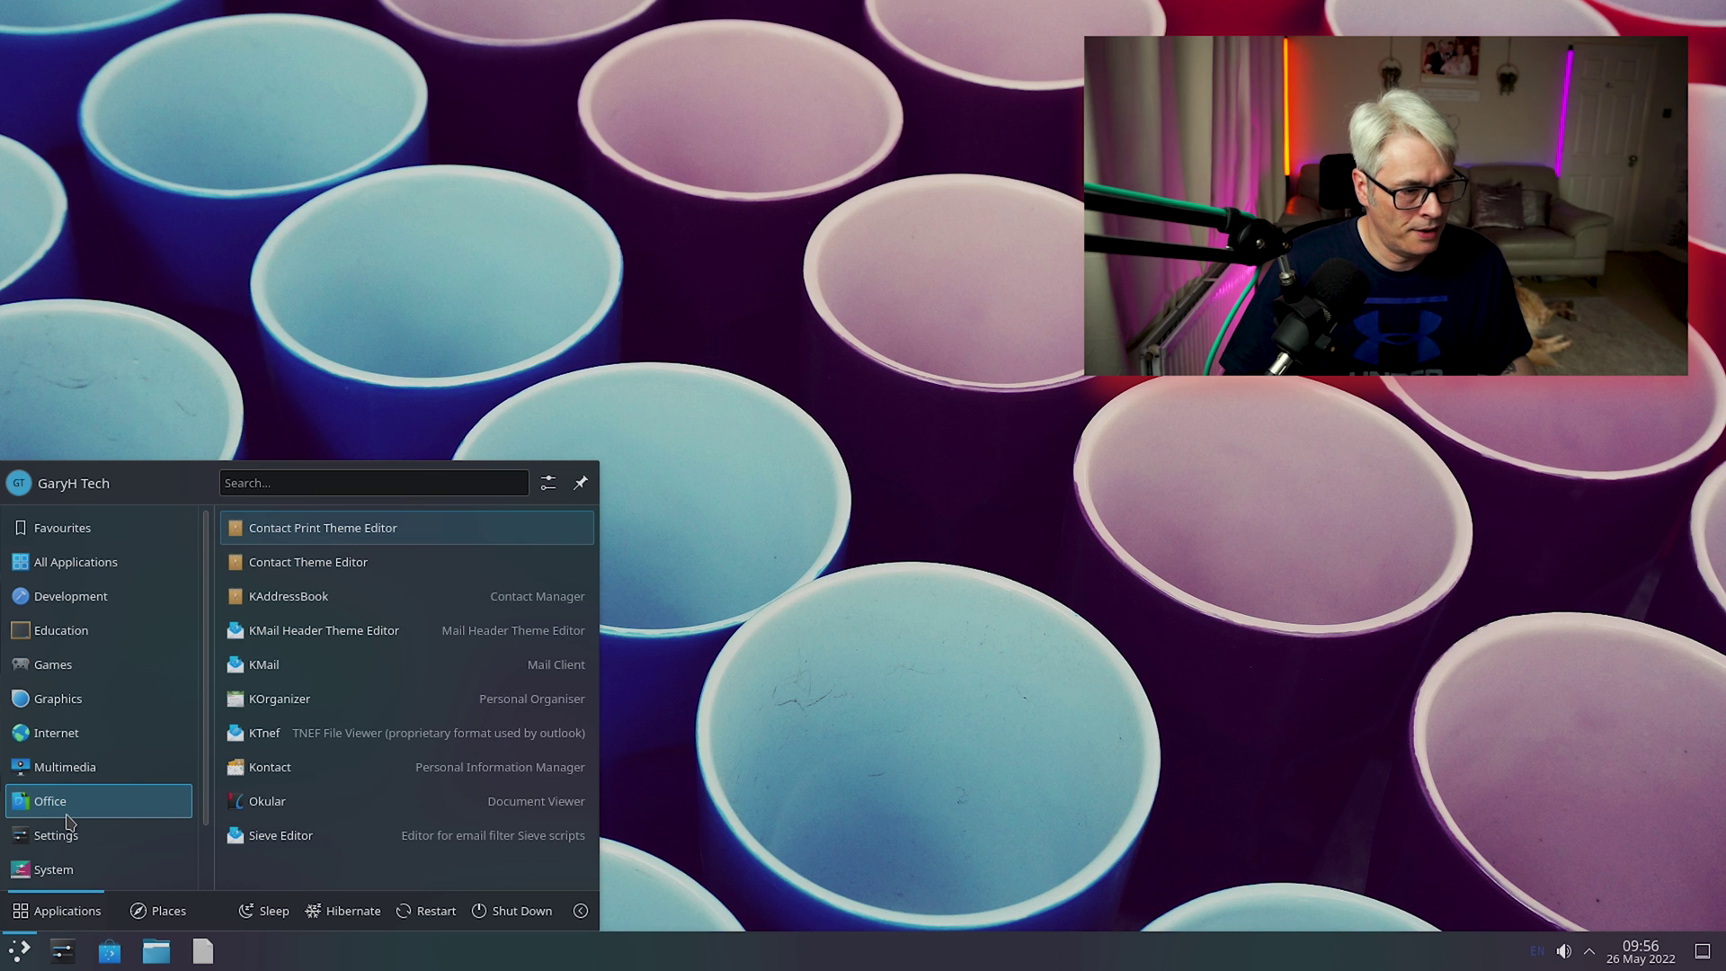
pyautogui.scroll(-2, 67, 818)
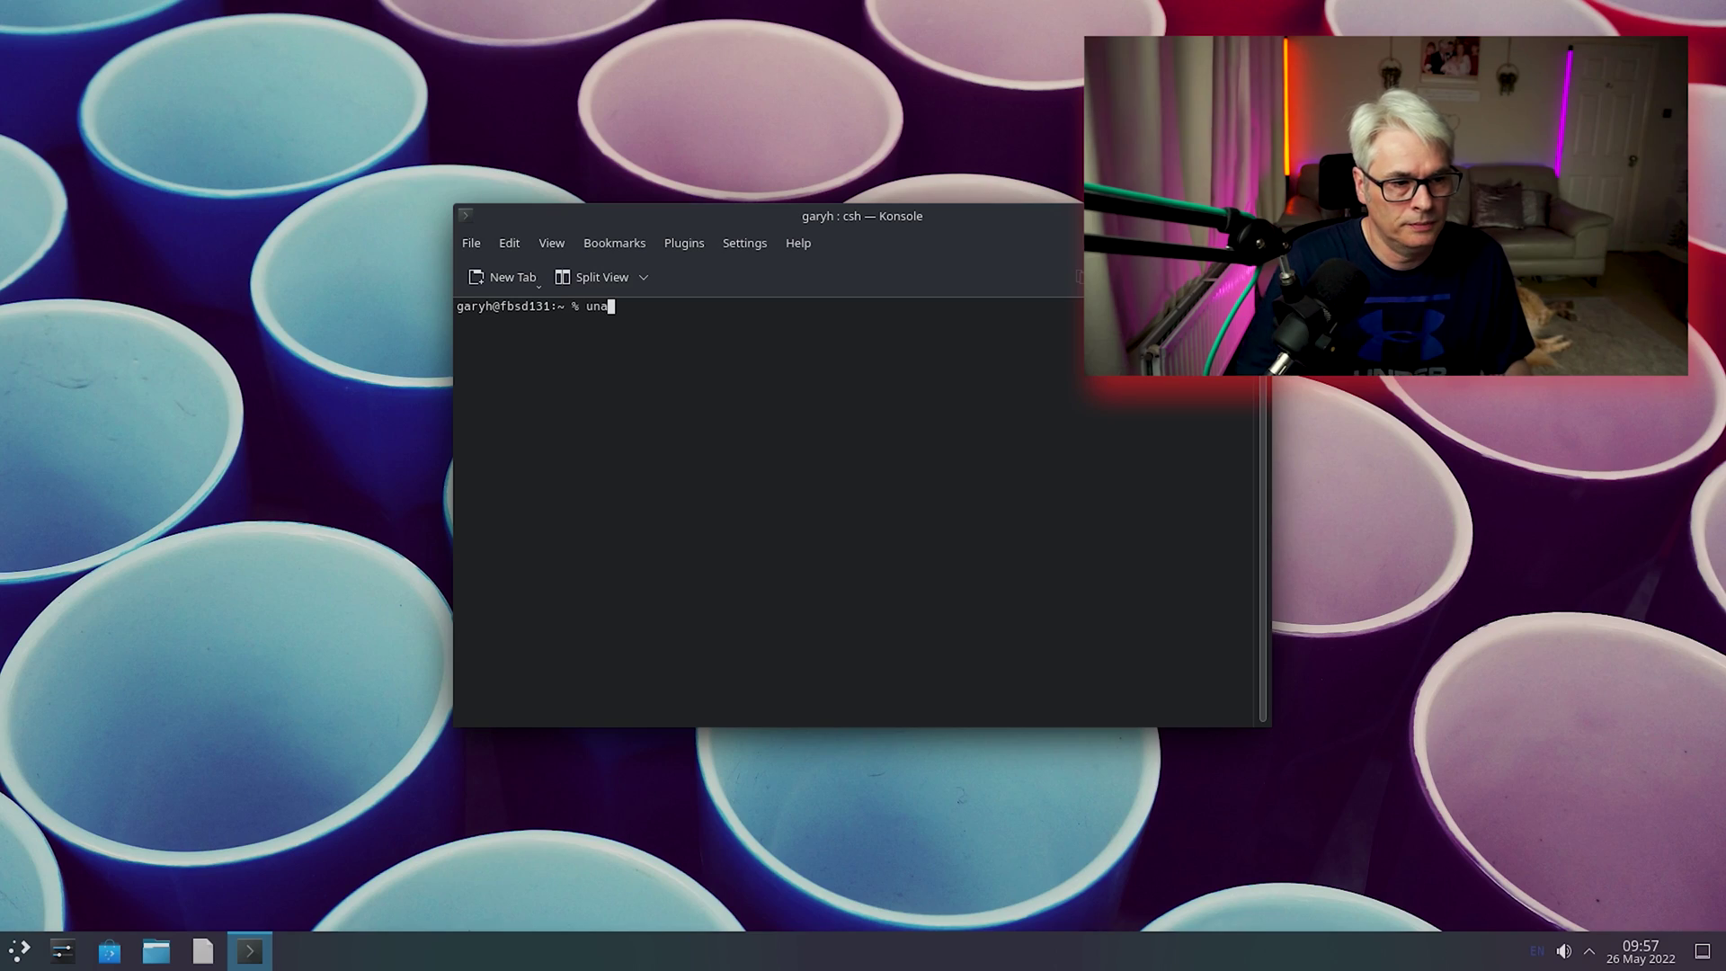
# Show the kernel details with uname -a, then pin Firefox to the taskbar.
pyautogui.write('me -a')
pyautogui.press('Return')
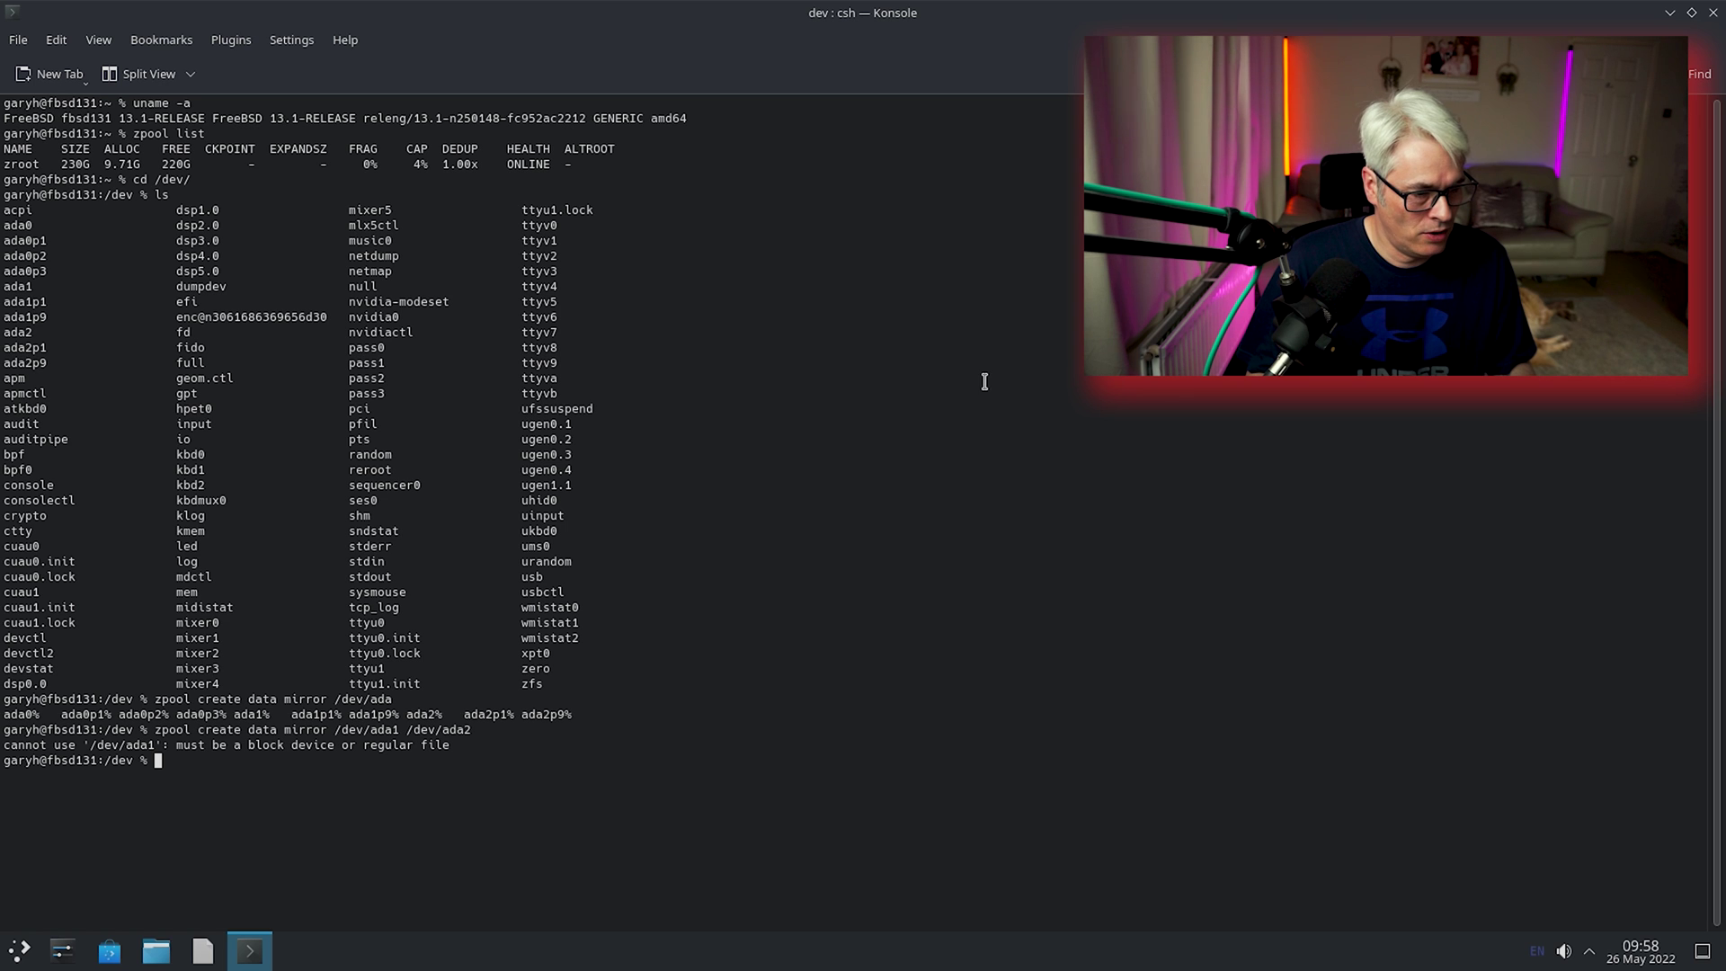
pyautogui.rightClick(210, 958)
pyautogui.press('Escape')
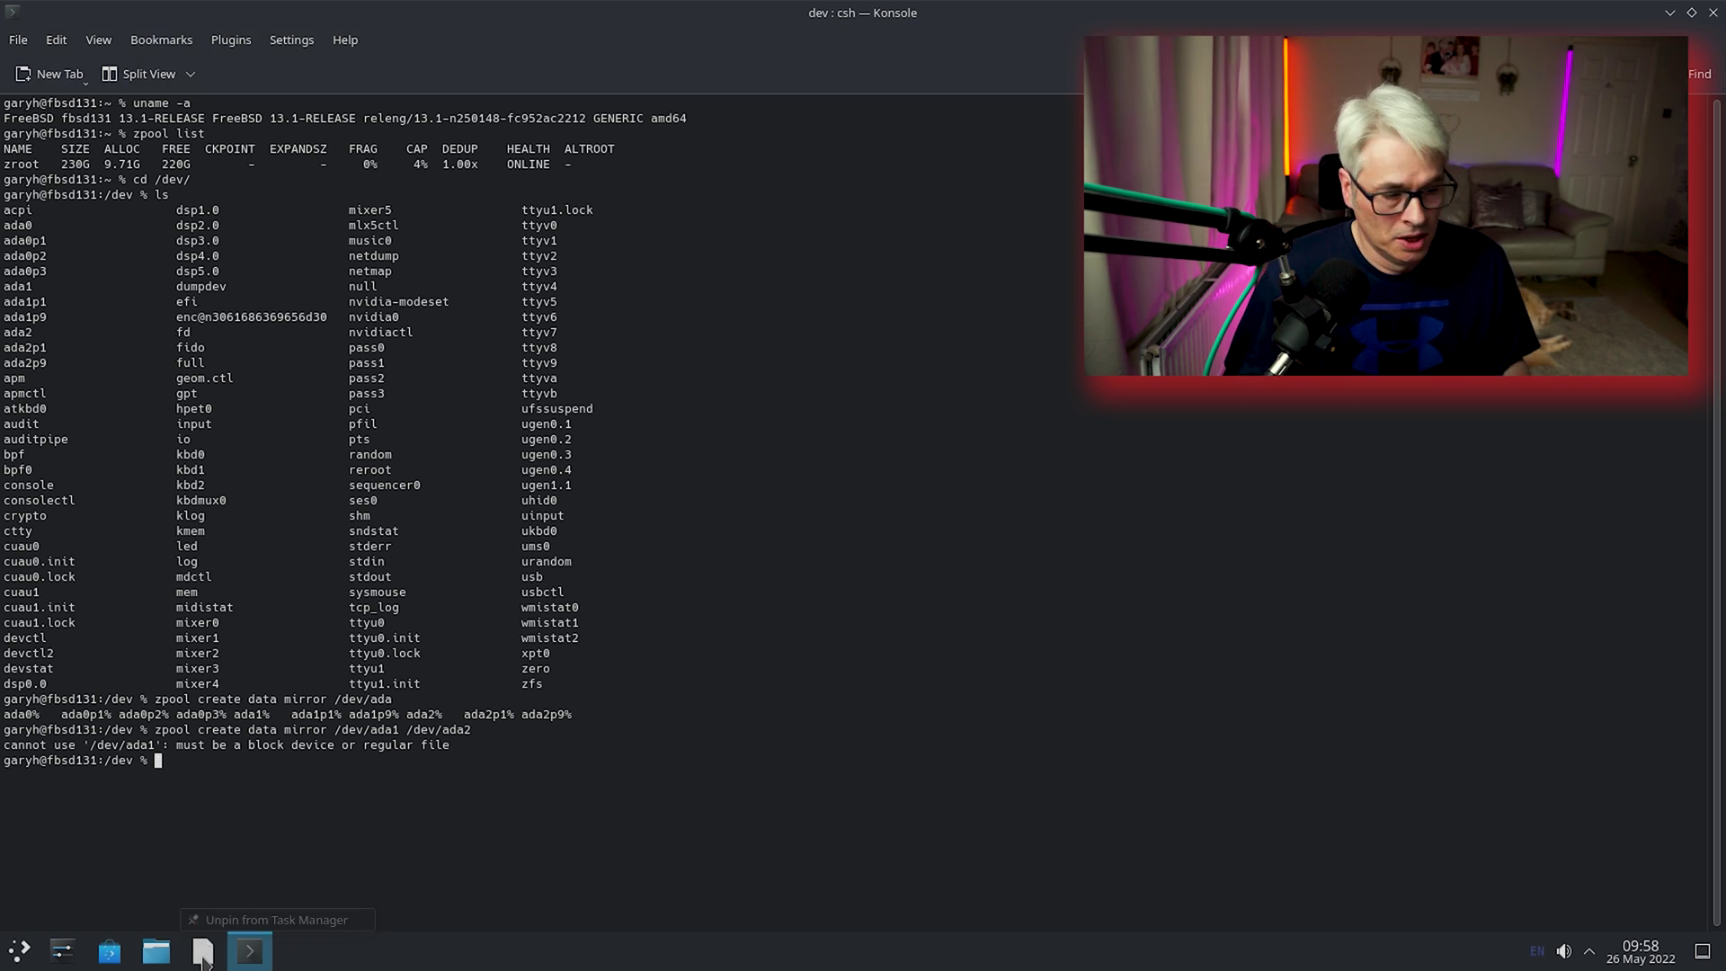
pyautogui.moveTo(203, 950); pyautogui.dragTo(436, 950)
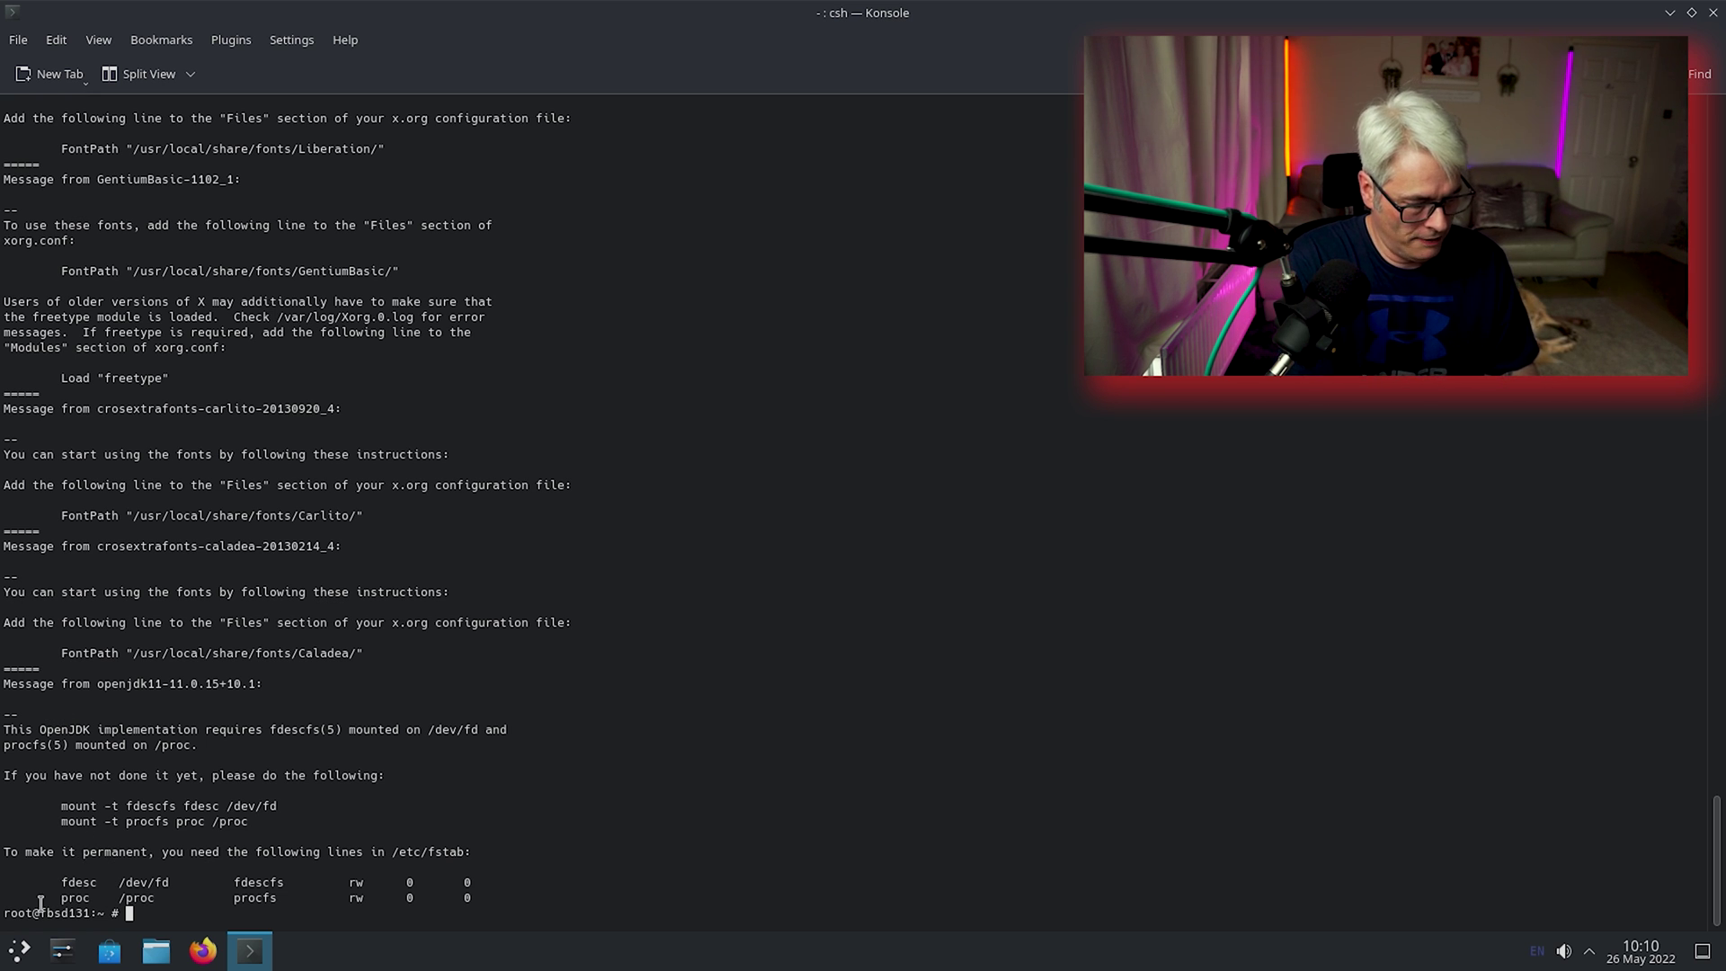
# Copy the fdesc and proc fstab lines and open /etc/fstab in pico.
pyautogui.moveTo(32, 884); pyautogui.dragTo(512, 903)
pyautogui.rightClick(513, 900)
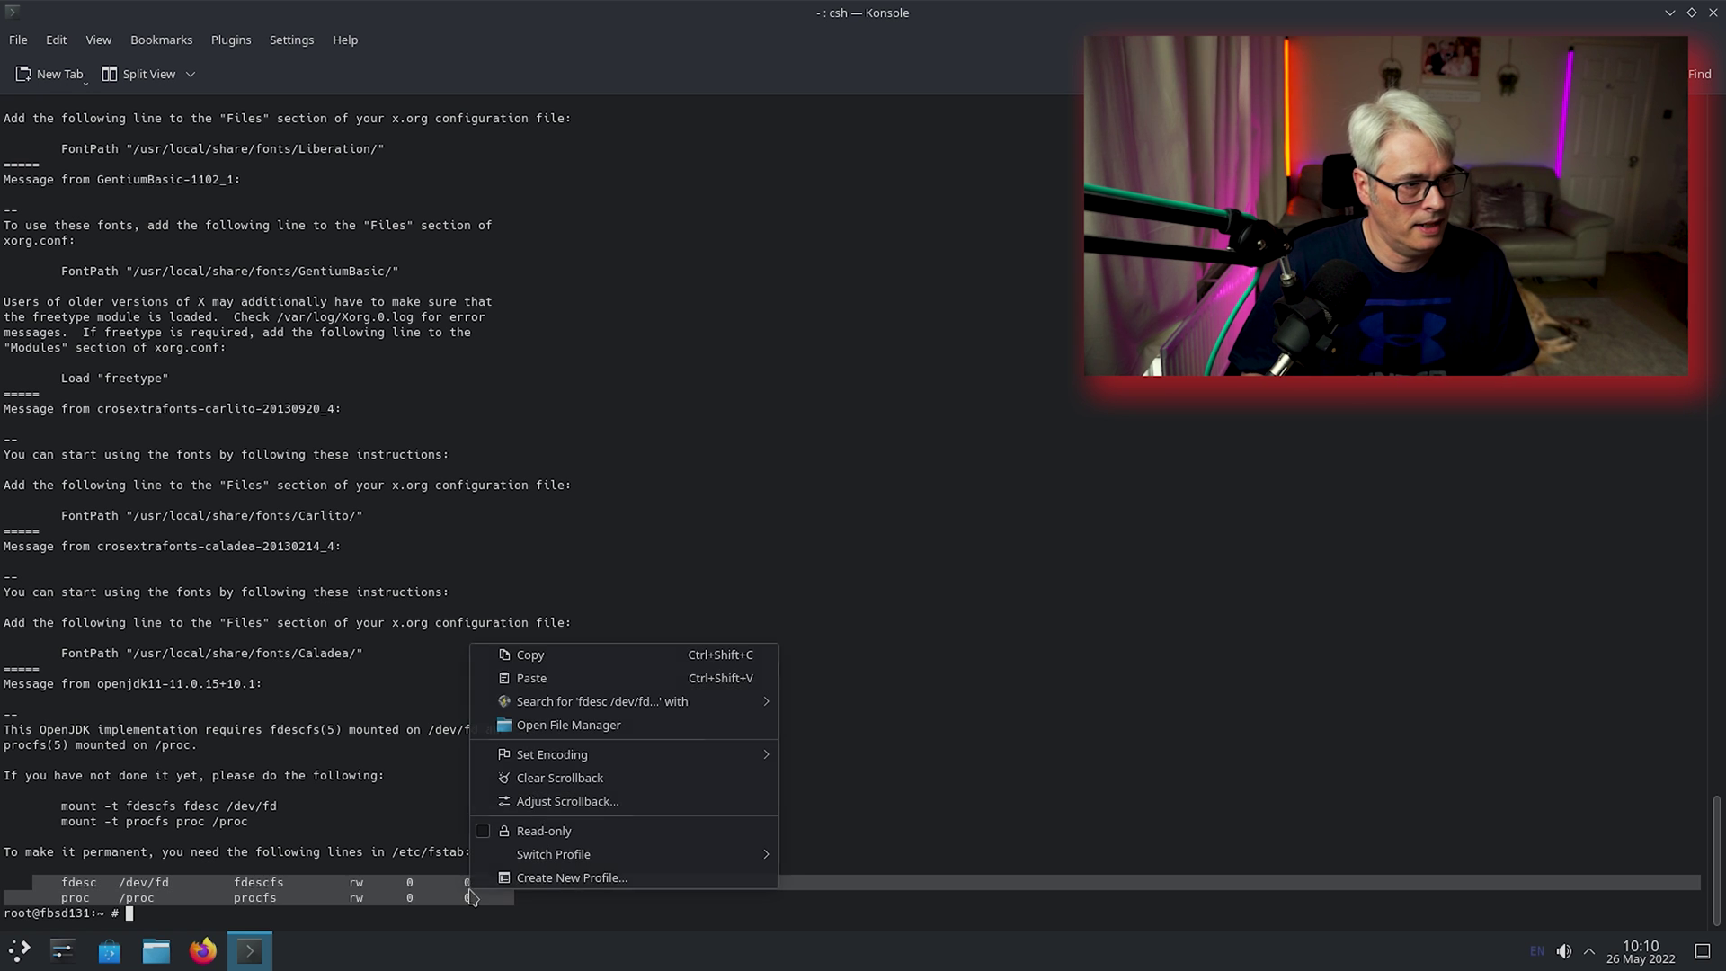
pyautogui.click(529, 655)
pyautogui.write('pico /etc/fstab')
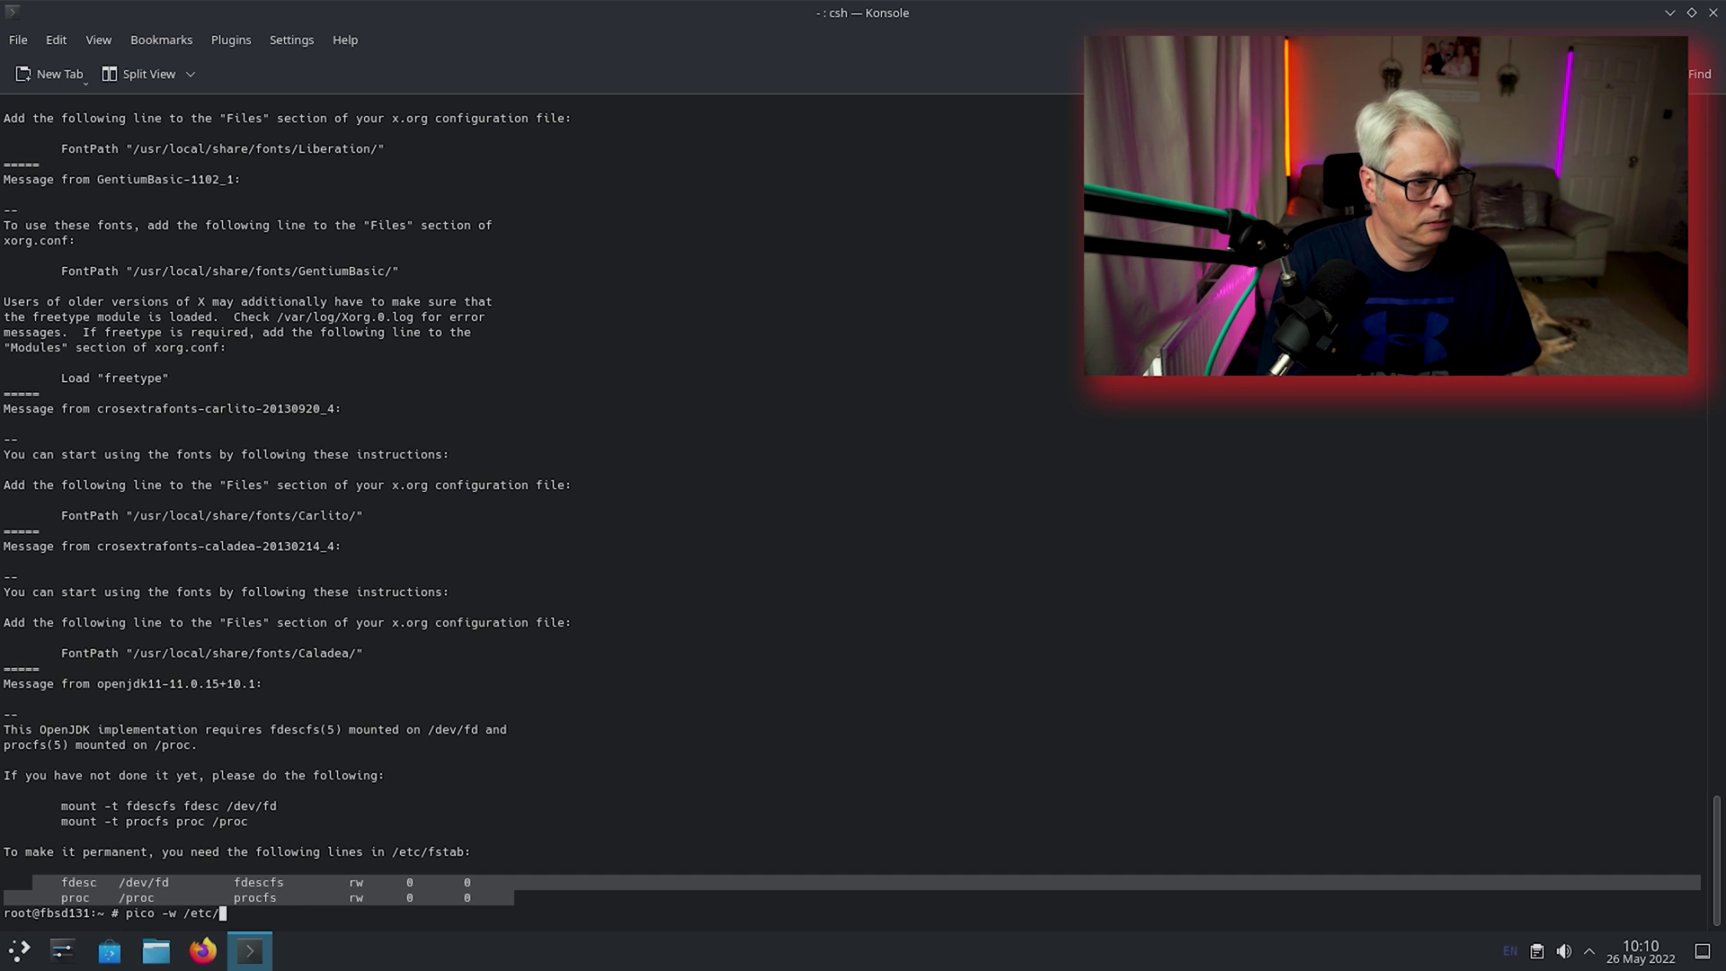
pyautogui.press('Return')
# Paste the fdesc and proc lines left-aligned into /etc/fstab and save the file.
pyautogui.hotkey('ctrl', 'shift', 'v')
pyautogui.press('Delete')
pyautogui.press('Delete')
pyautogui.press('Delete')
pyautogui.press('Delete')
pyautogui.press('Delete')
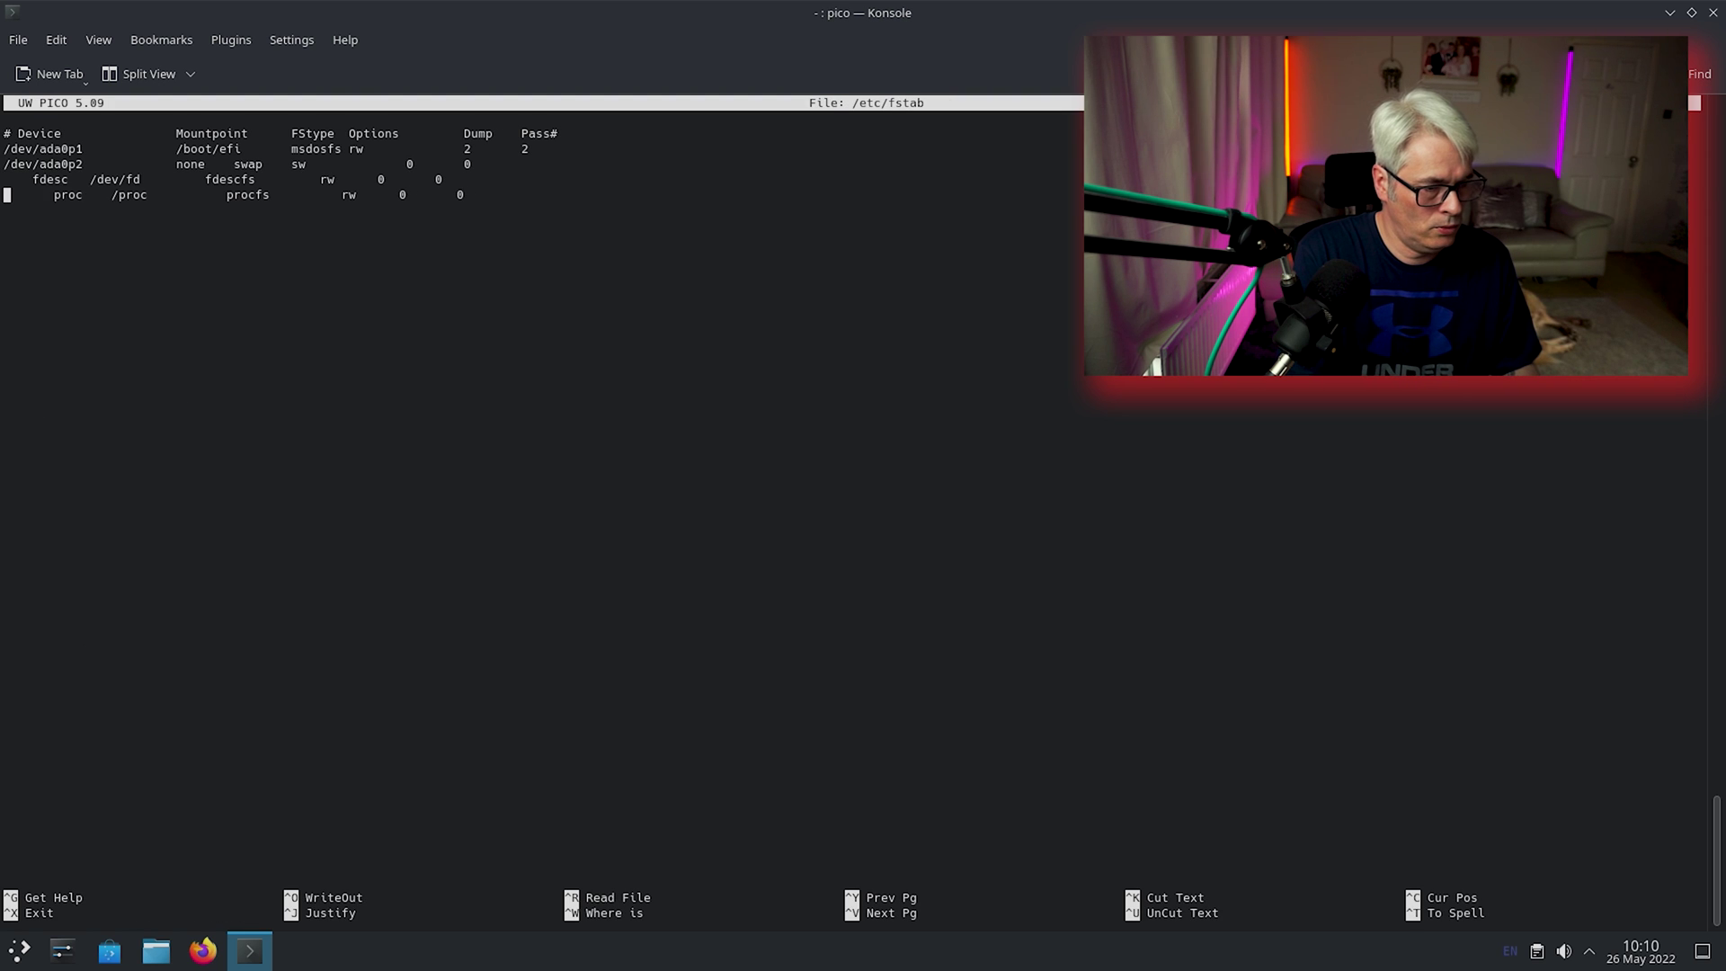
pyautogui.press('Delete')
pyautogui.press('Delete')
pyautogui.press('Up')
pyautogui.press('Delete')
pyautogui.press('Delete')
pyautogui.press('Delete')
pyautogui.press('Delete')
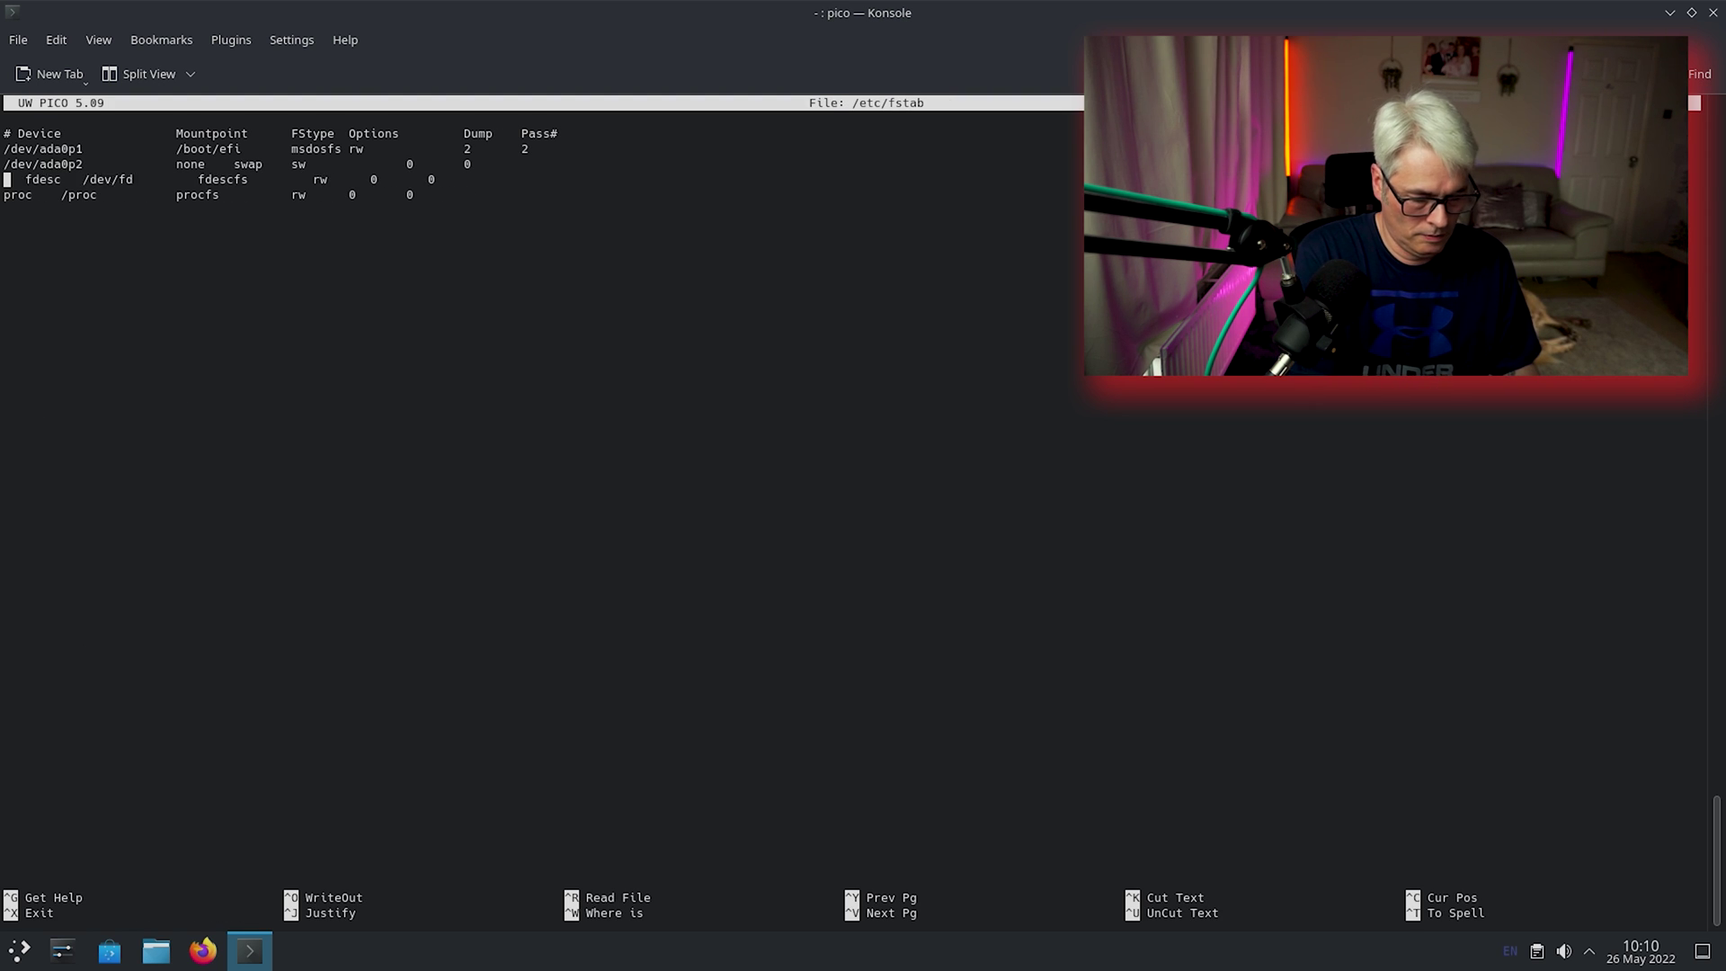
pyautogui.hotkey('ctrl', 'x')
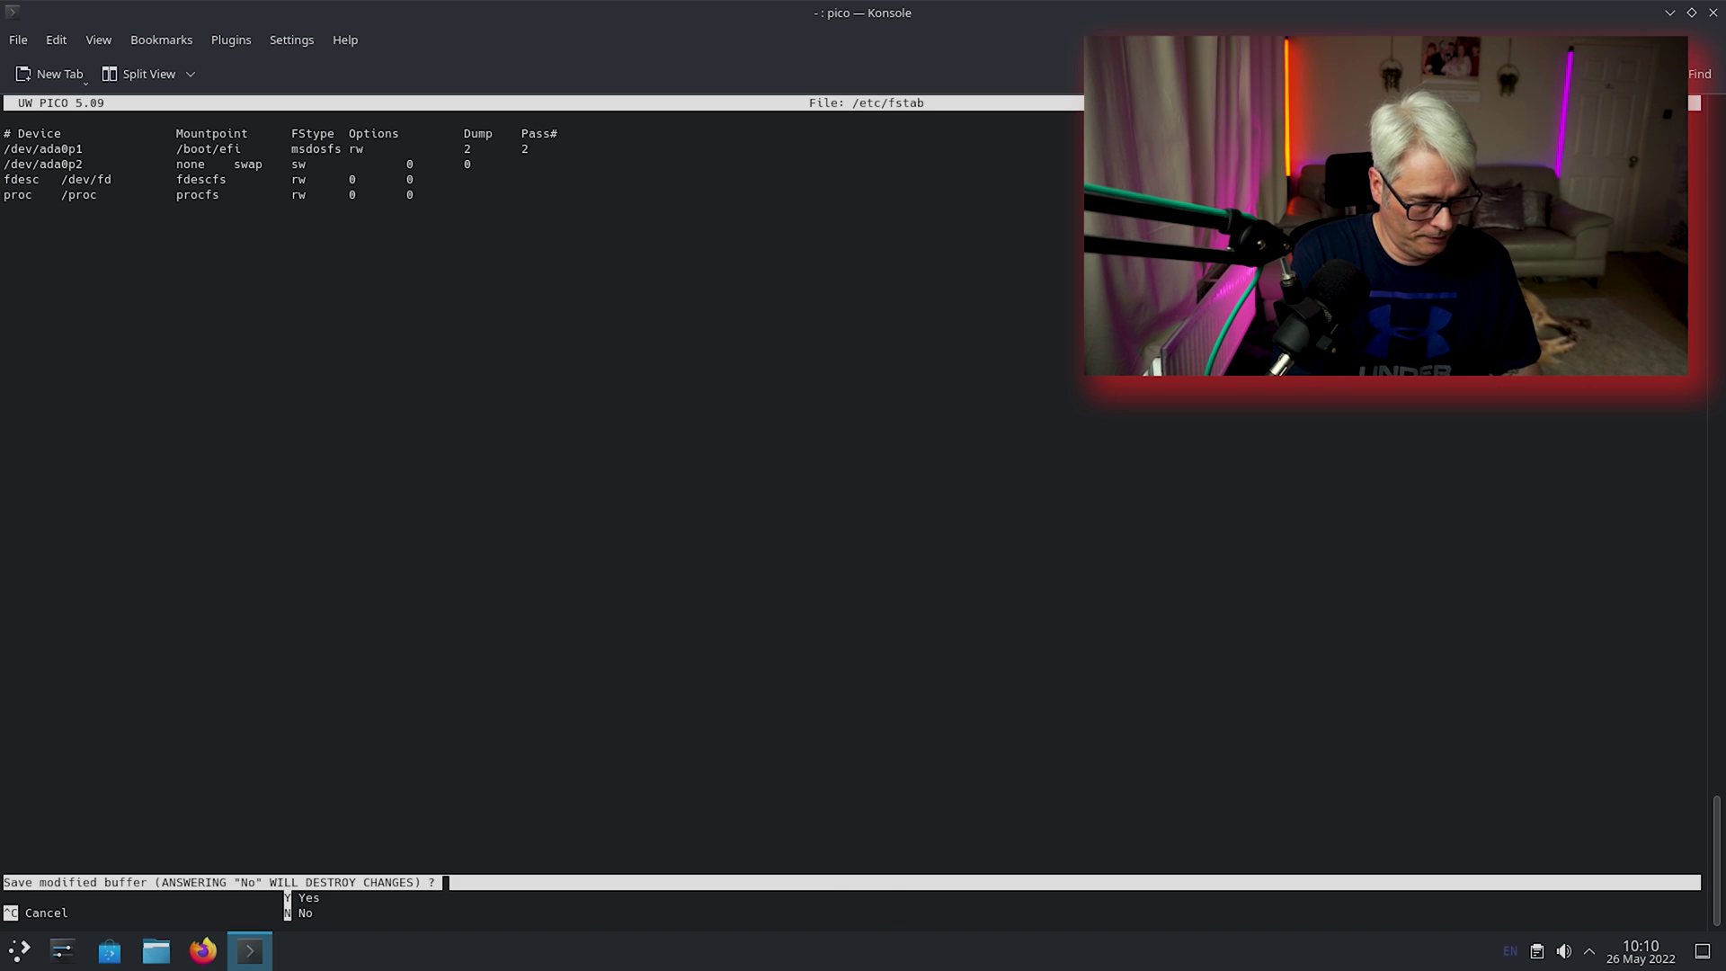
pyautogui.press('y')
pyautogui.press('Return')
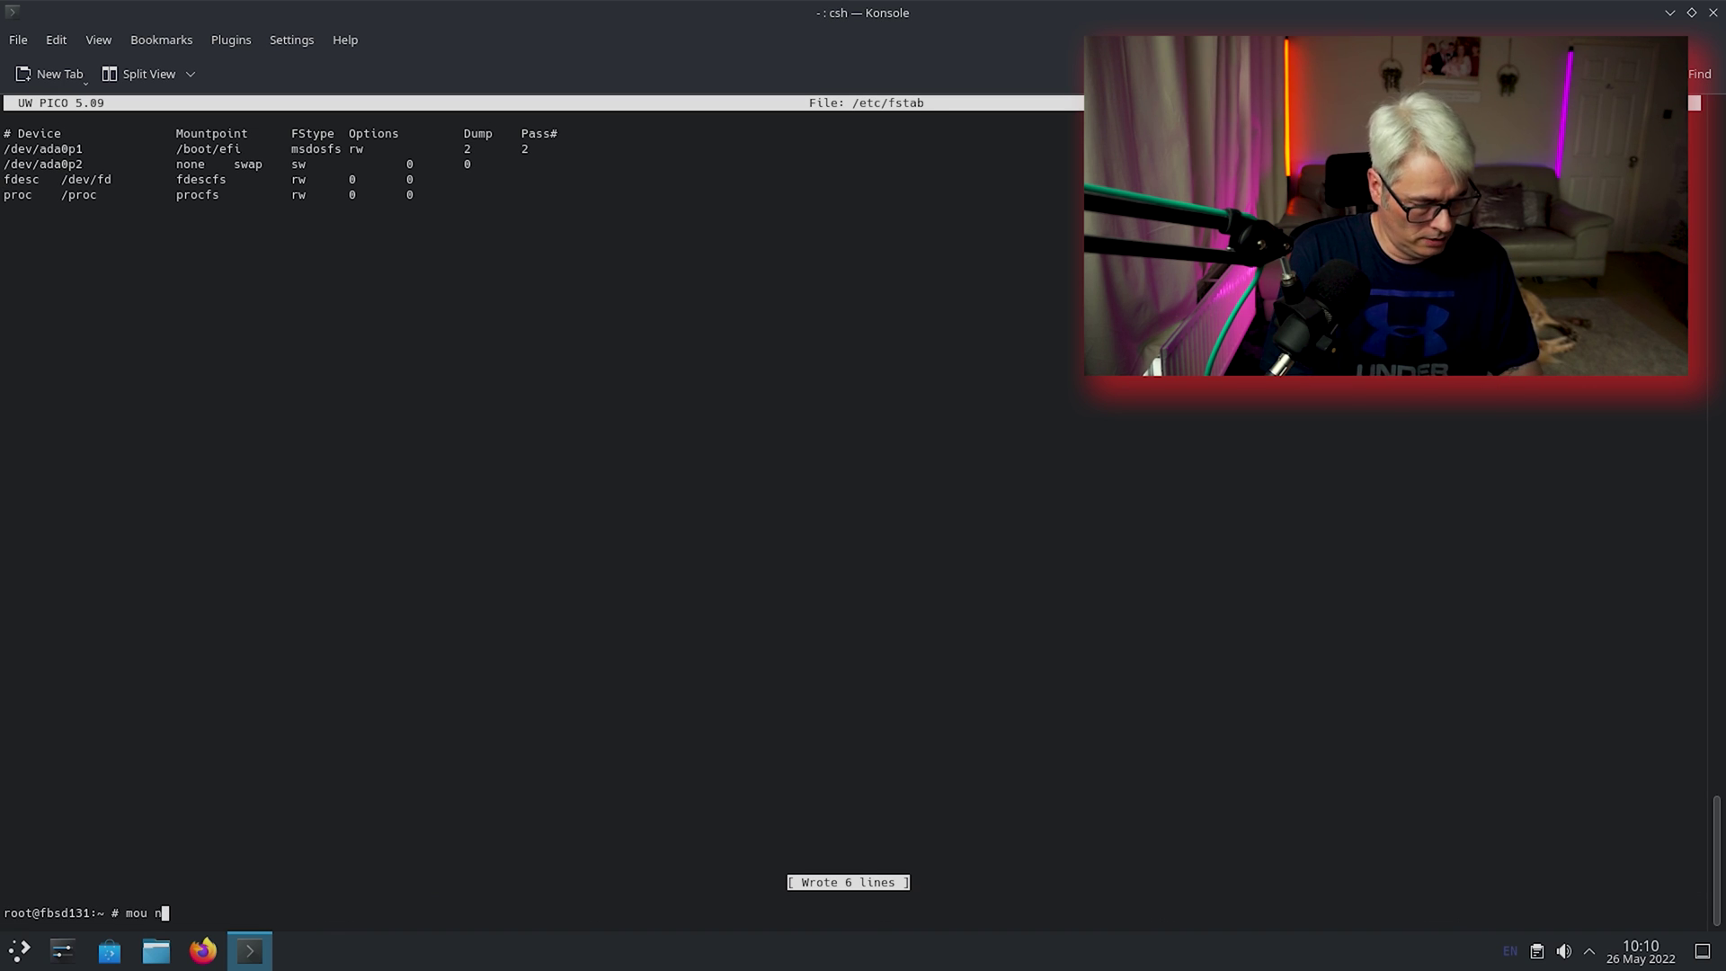
# Run mount -a to mount all fstab filesystems, then clear the screen.
pyautogui.write('mount -a')
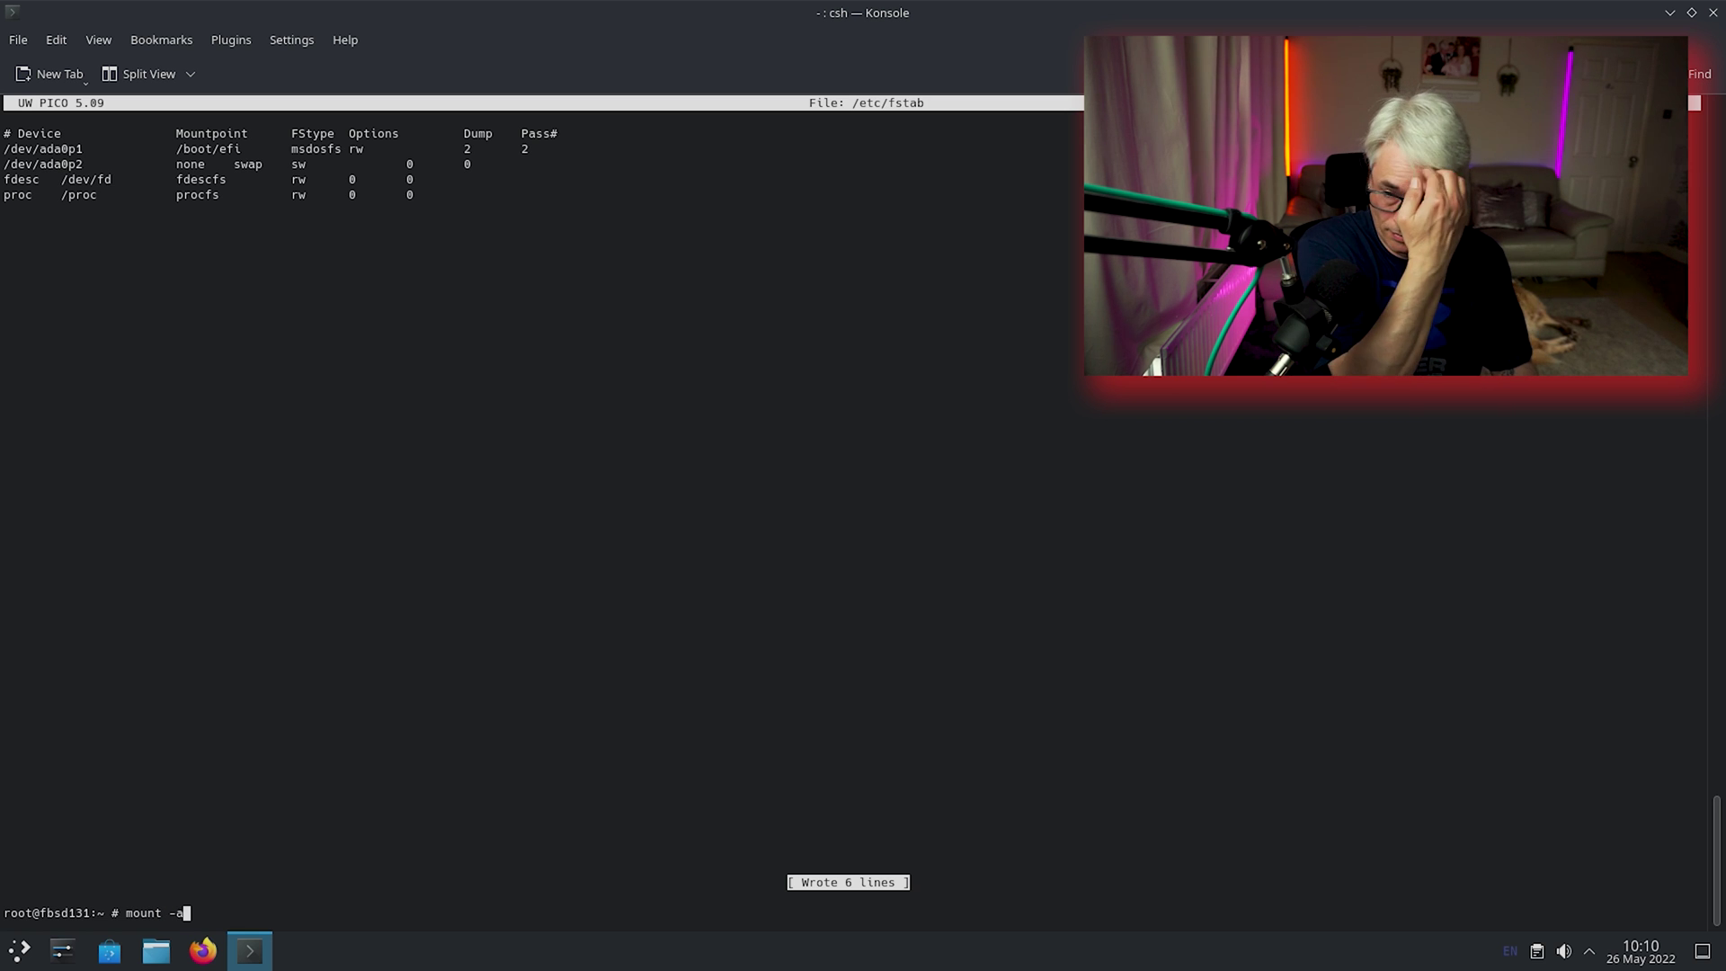
pyautogui.press('Return')
pyautogui.hotkey('ctrl', 'l')
# Upgrade kdenlive to 22.04.1 with pkg install kdenlive, then recall the command and erase the package name.
pyautogui.write('pkg install')
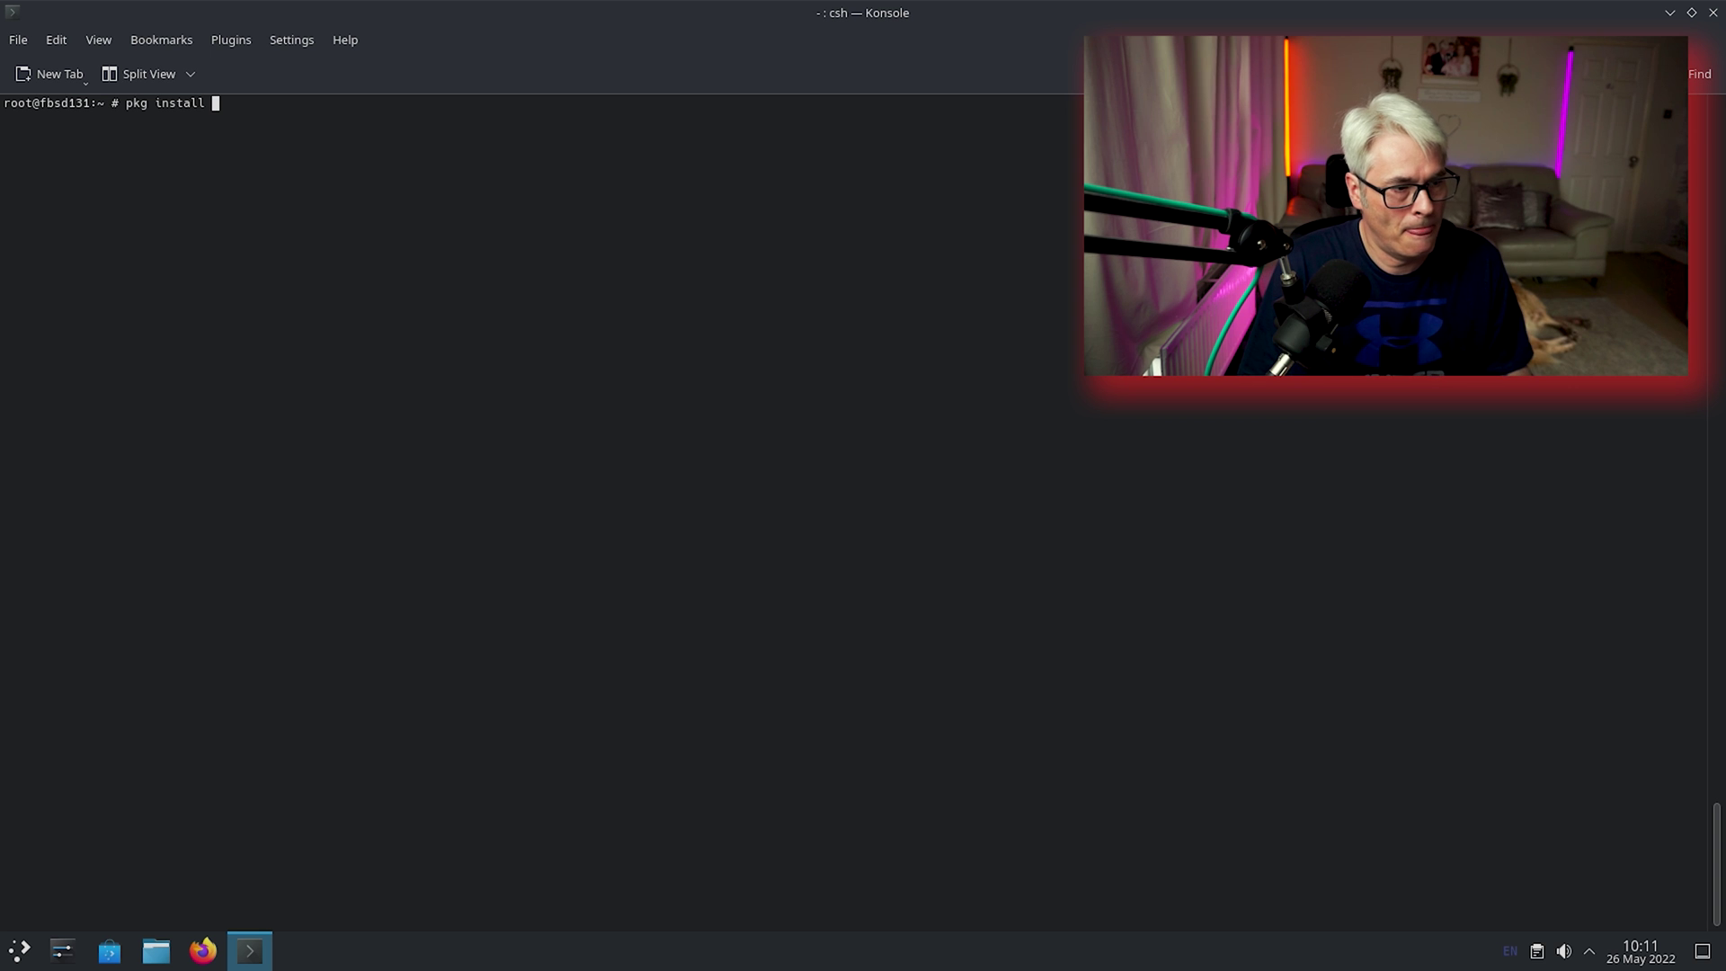
pyautogui.write(' kdenlive')
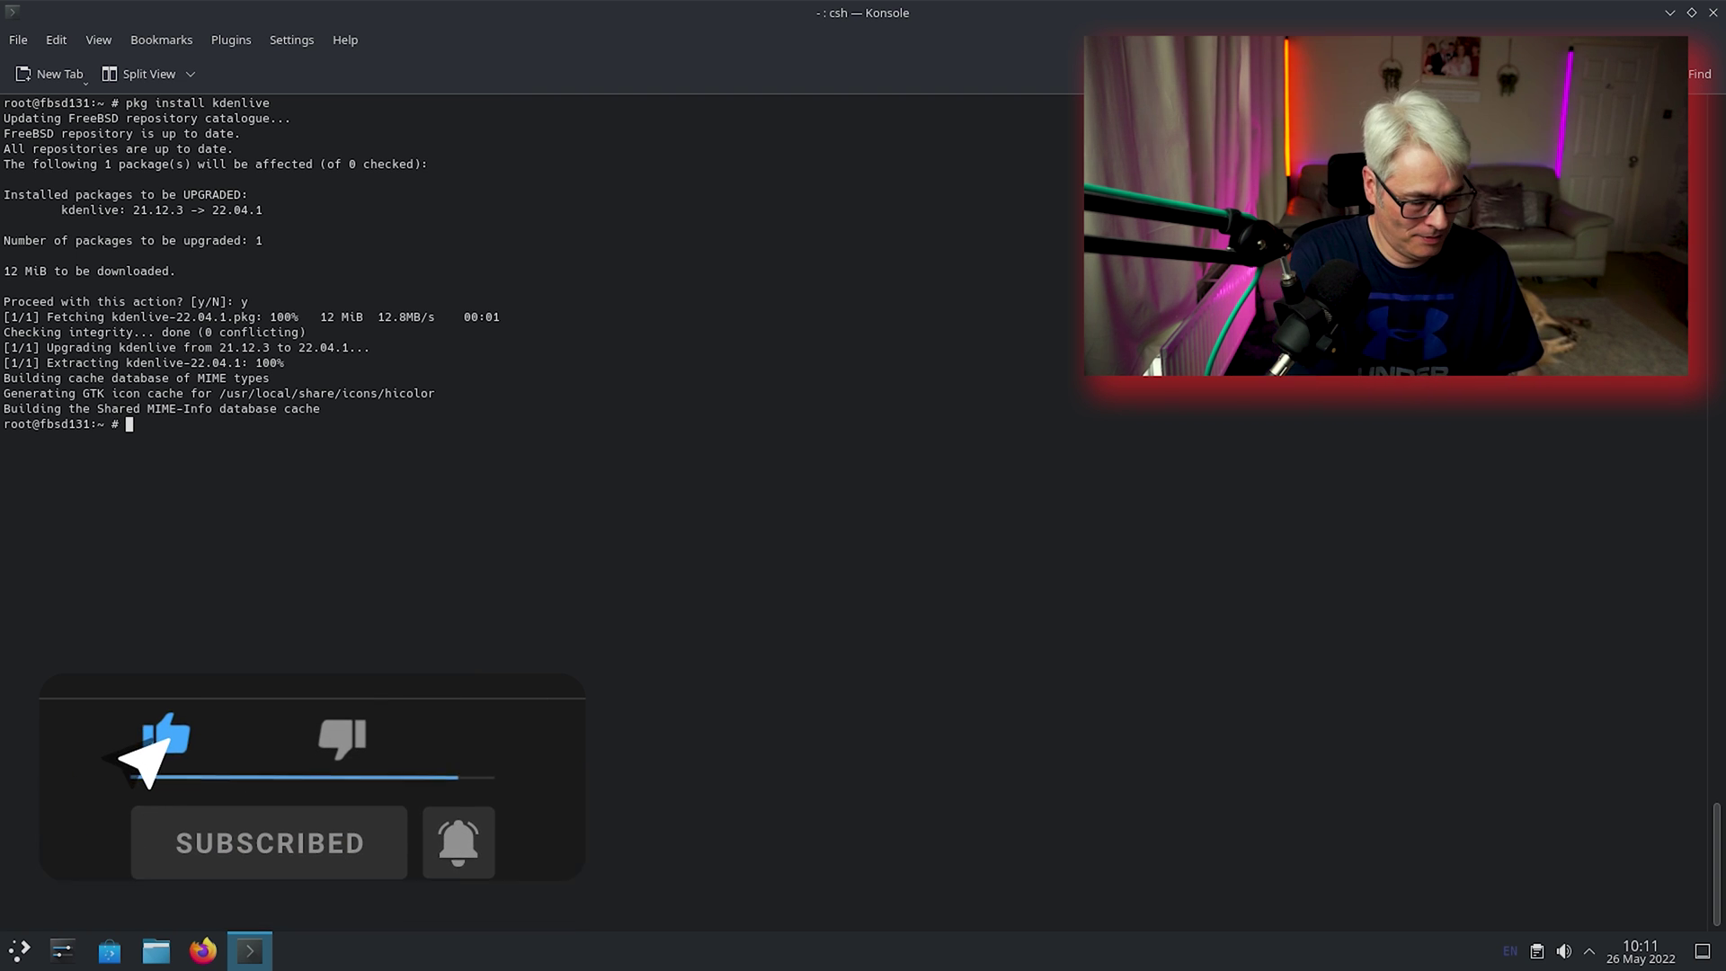
pyautogui.hotkey('ctrl', 'l')
pyautogui.press('Up')
pyautogui.press('BackSpace')
pyautogui.press('BackSpace')
pyautogui.press('BackSpace')
pyautogui.press('BackSpace')
pyautogui.press('BackSpace')
pyautogui.press('BackSpace')
pyautogui.press('BackSpace')
pyautogui.press('BackSpace')
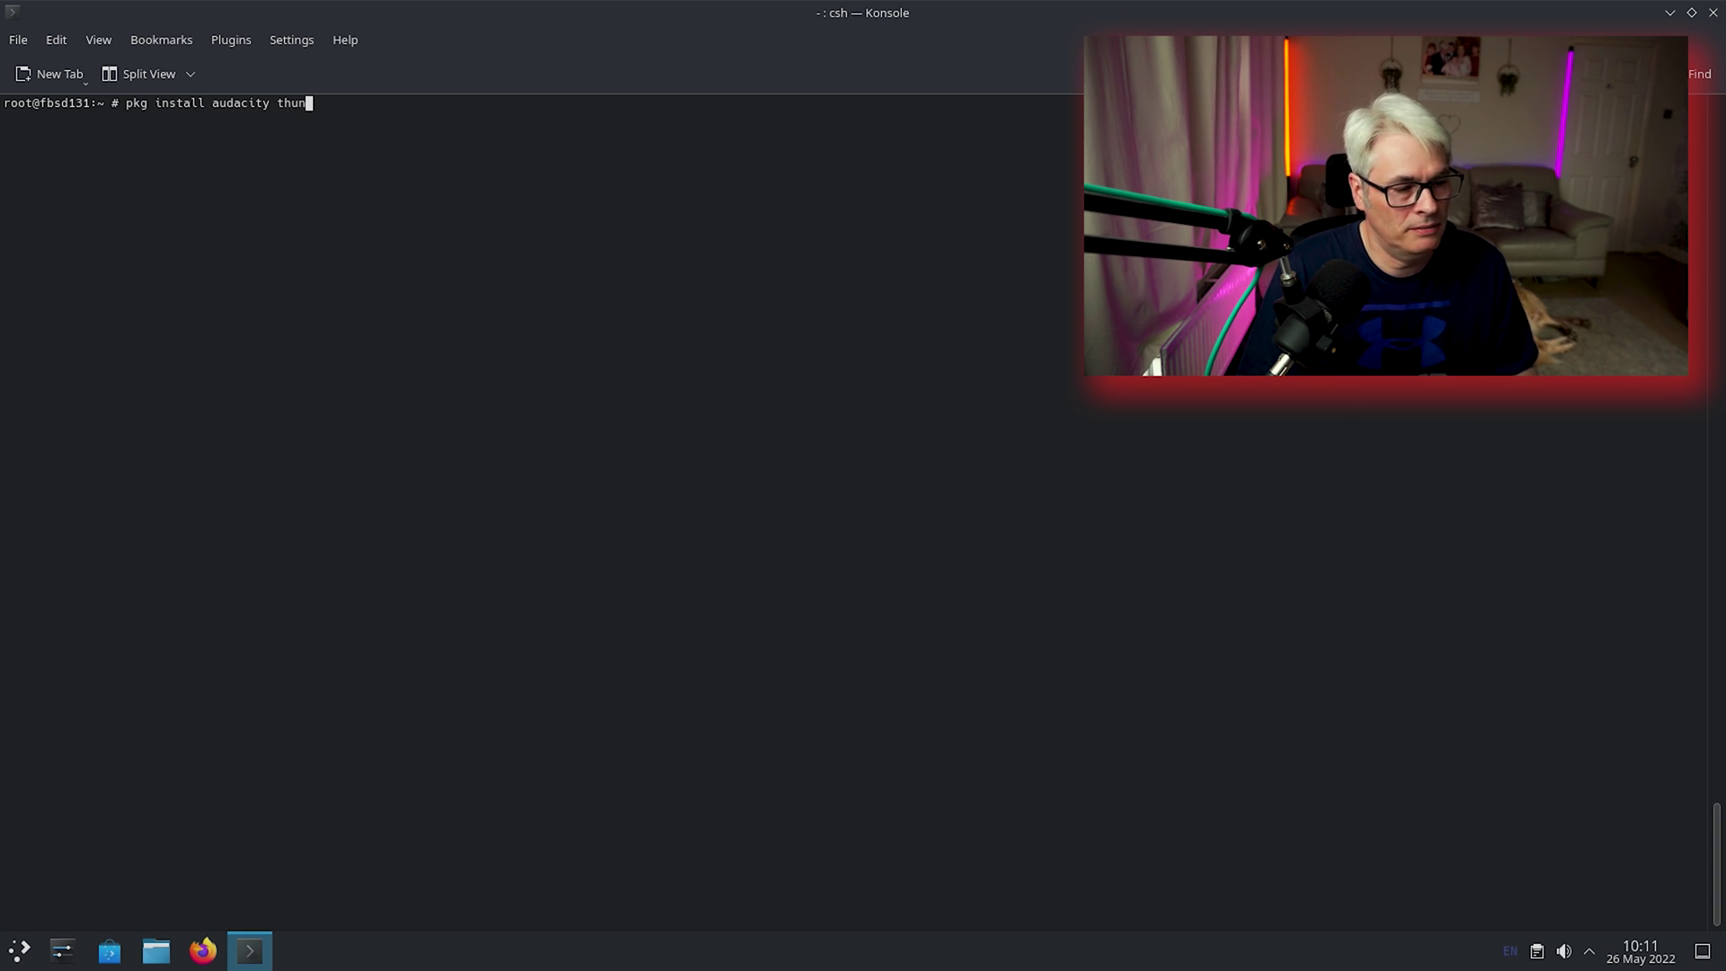
# Install Audacity and Thunderbird with pkg install audacity thunderbird, then clear the terminal.
pyautogui.write('audacity thunderbird')
pyautogui.press('Return')
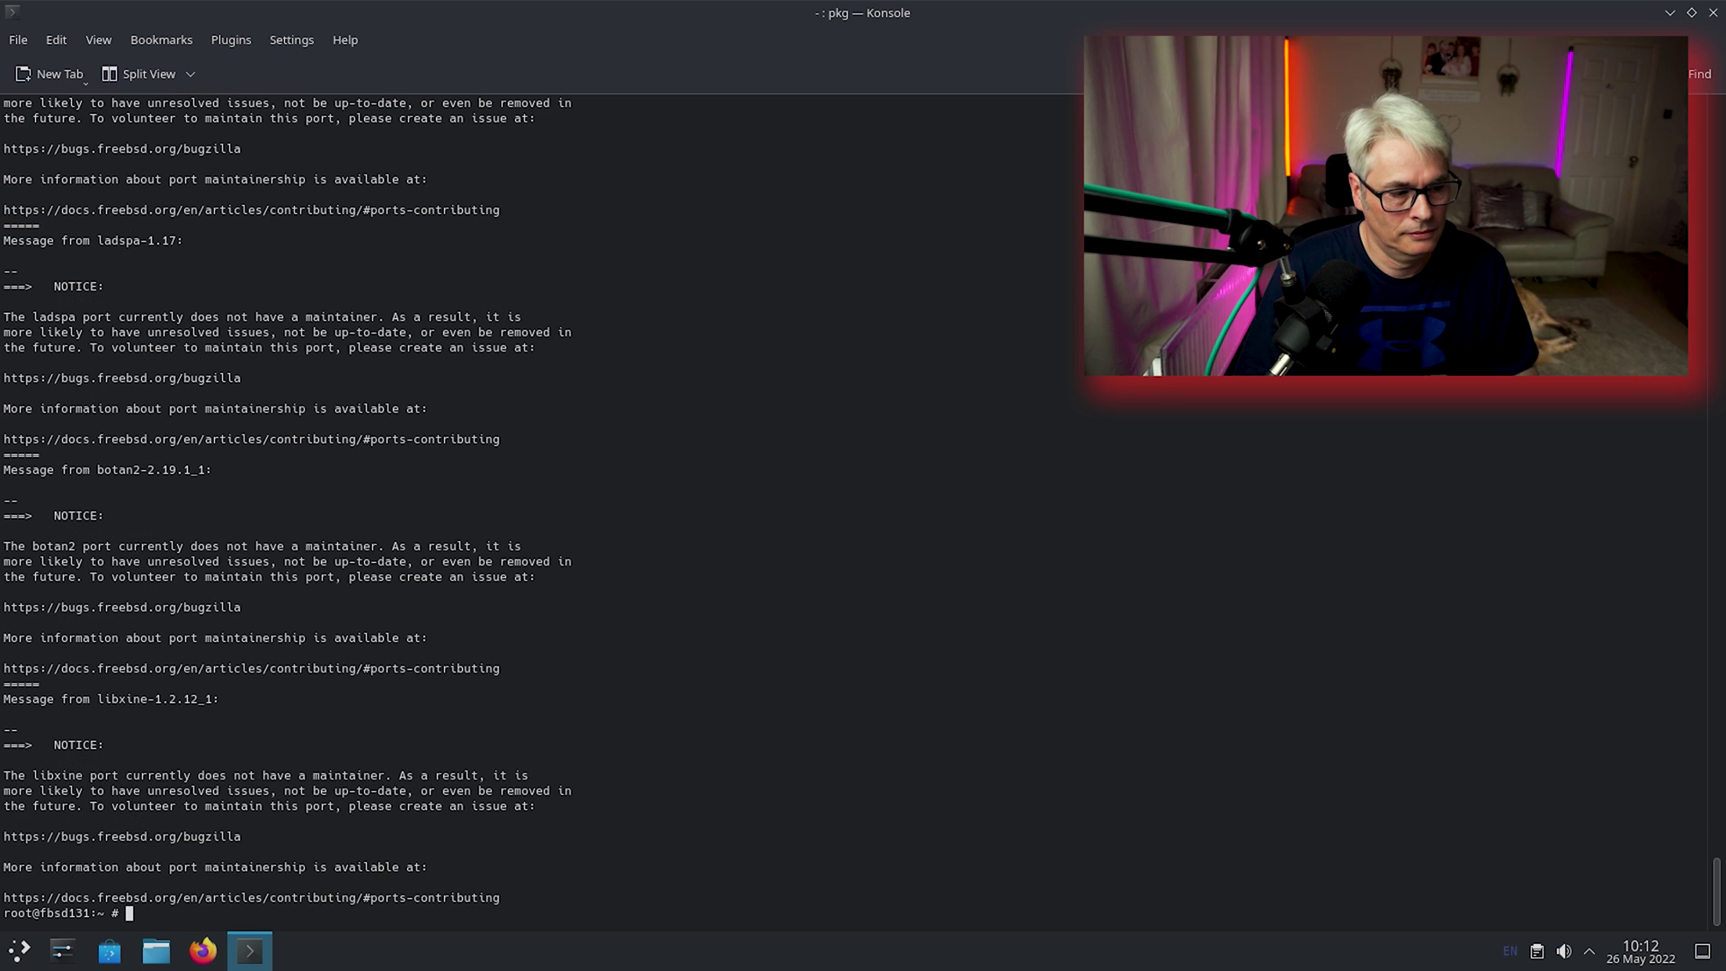
pyautogui.write('clear')
pyautogui.press('Return')
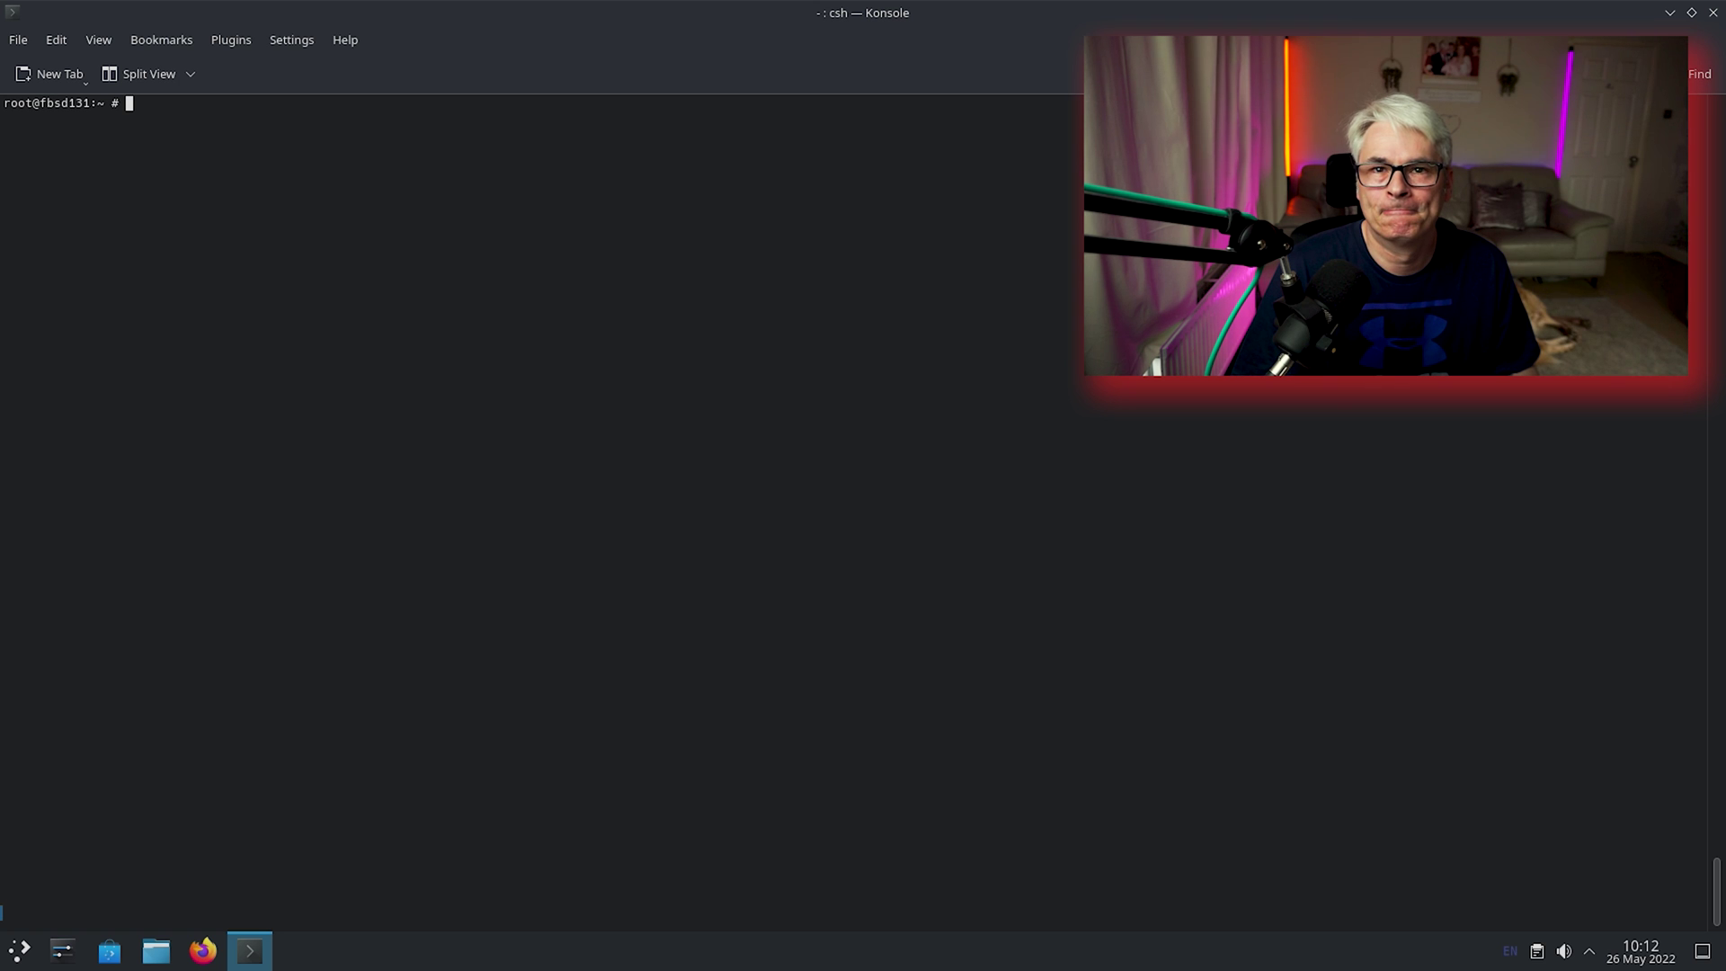
# Install GIMP with pkg install gimp, confirming with y, and clear the terminal afterwards.
pyautogui.press('Up')
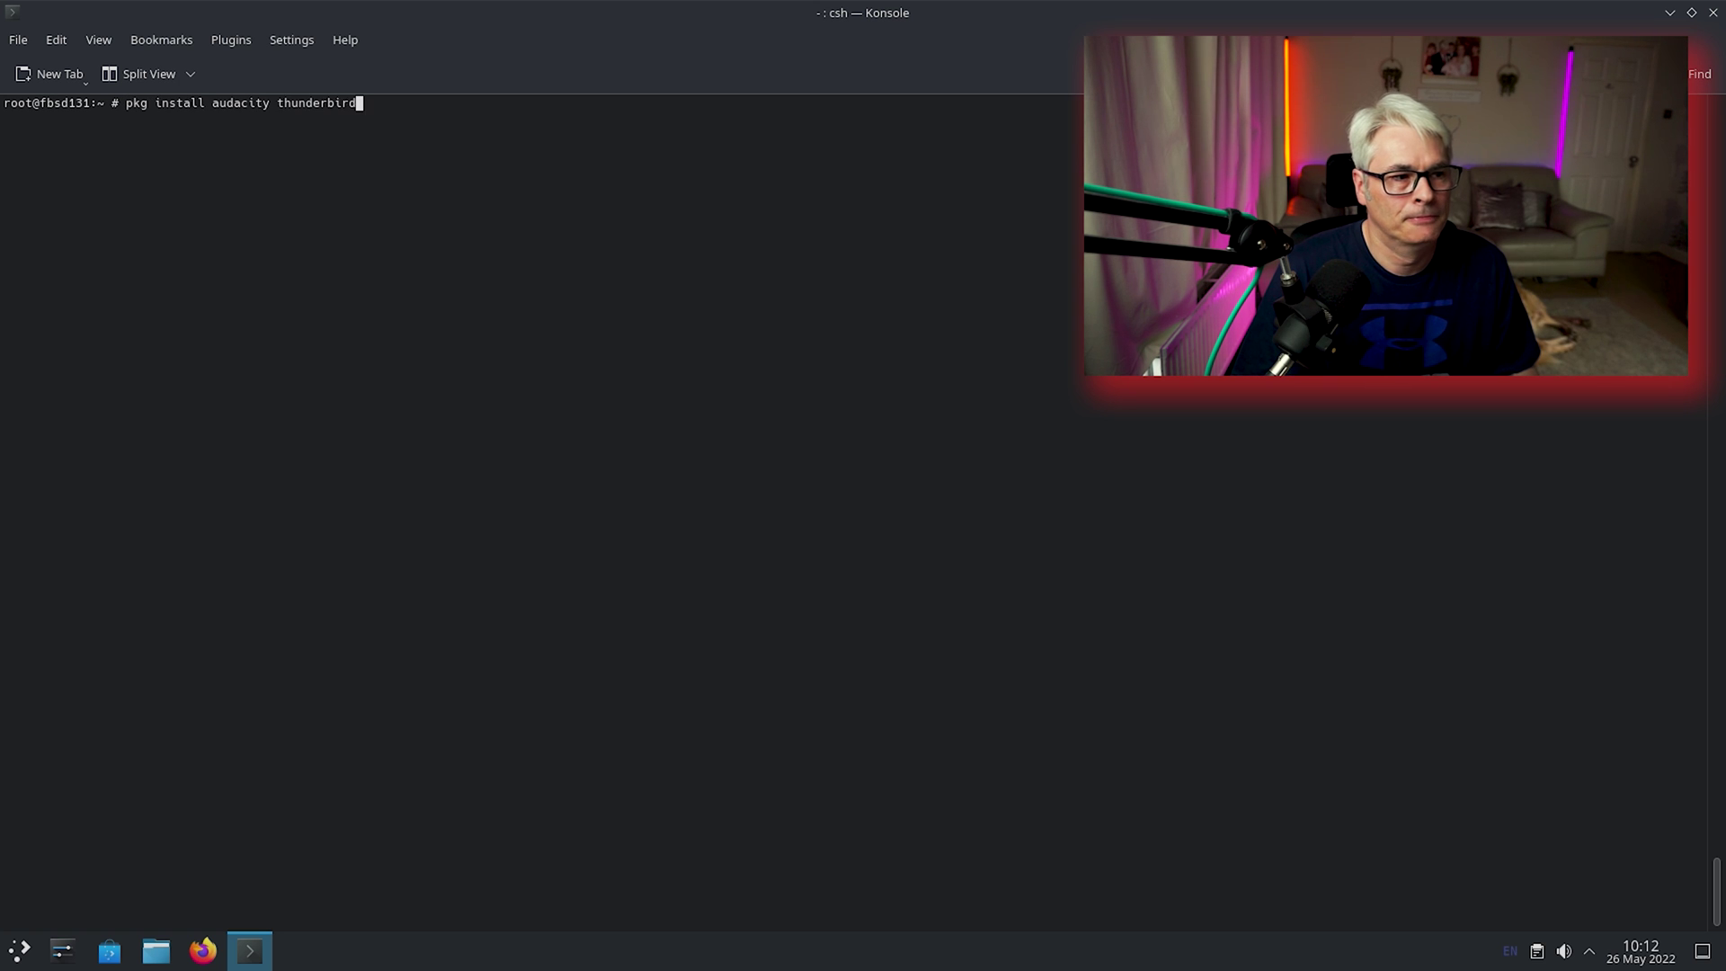
pyautogui.press('BackSpace')
pyautogui.press('BackSpace')
pyautogui.press('BackSpace')
pyautogui.press('BackSpace')
pyautogui.press('BackSpace')
pyautogui.press('BackSpace')
pyautogui.press('BackSpace')
pyautogui.press('BackSpace')
pyautogui.press('BackSpace')
pyautogui.press('BackSpace')
pyautogui.press('BackSpace')
pyautogui.press('BackSpace')
pyautogui.press('BackSpace')
pyautogui.press('BackSpace')
pyautogui.press('BackSpace')
pyautogui.press('BackSpace')
pyautogui.press('BackSpace')
pyautogui.press('BackSpace')
pyautogui.press('BackSpace')
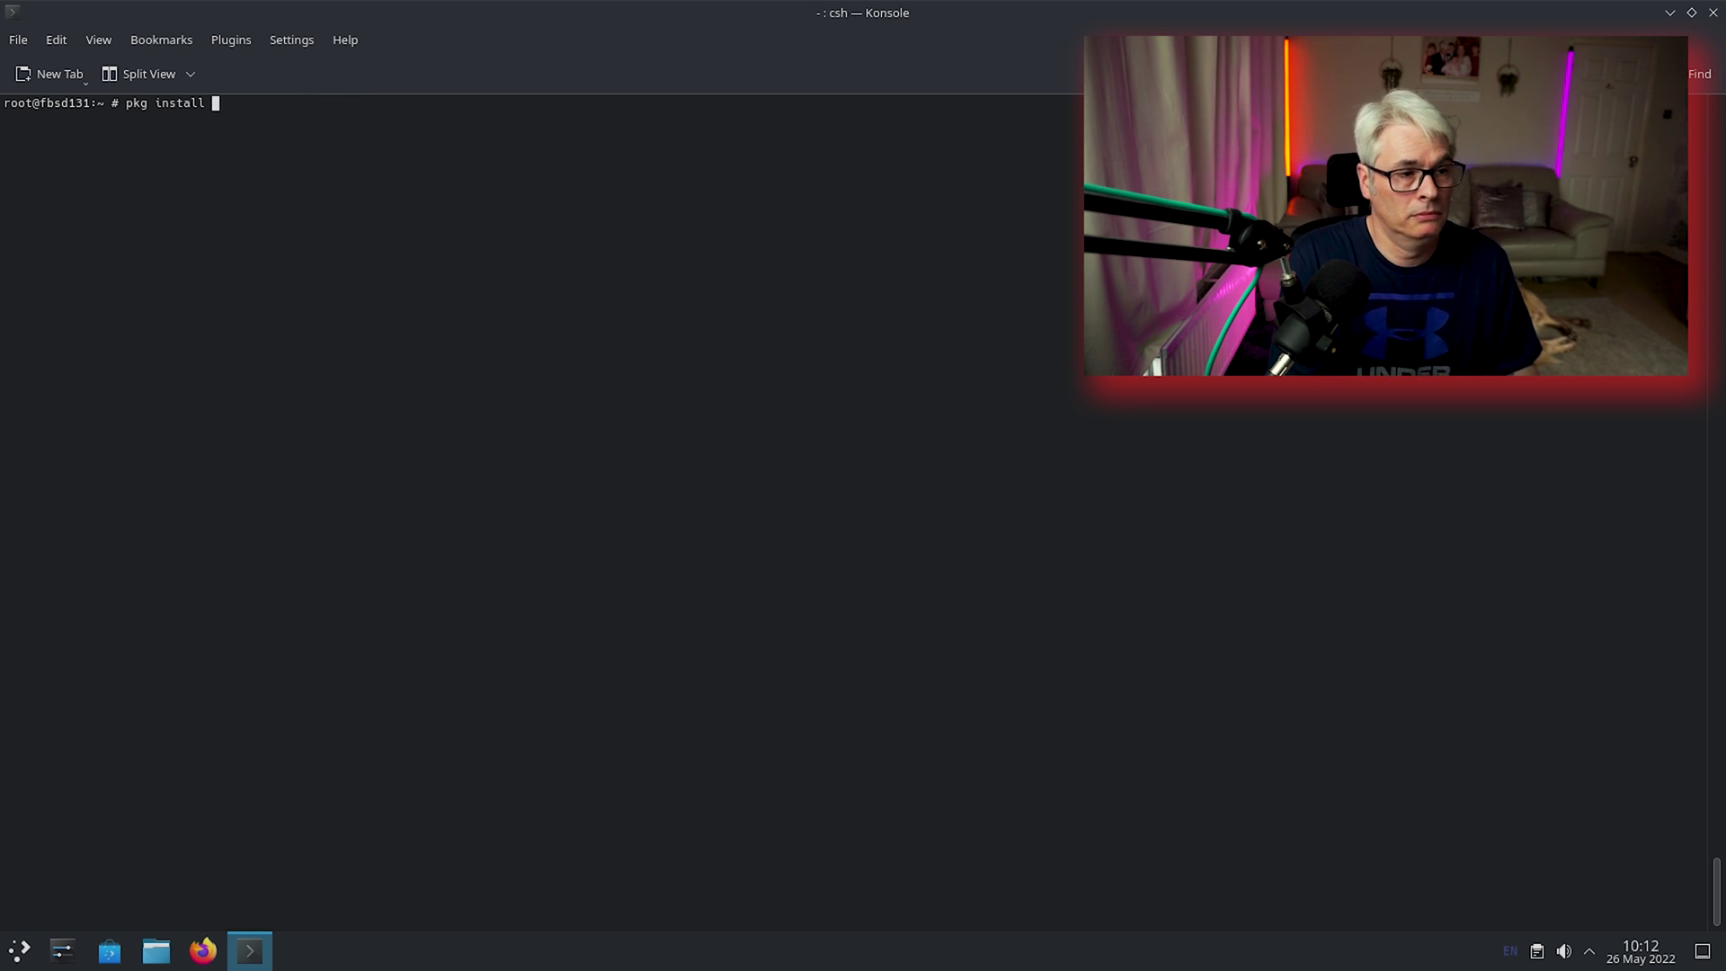
pyautogui.write('gimp')
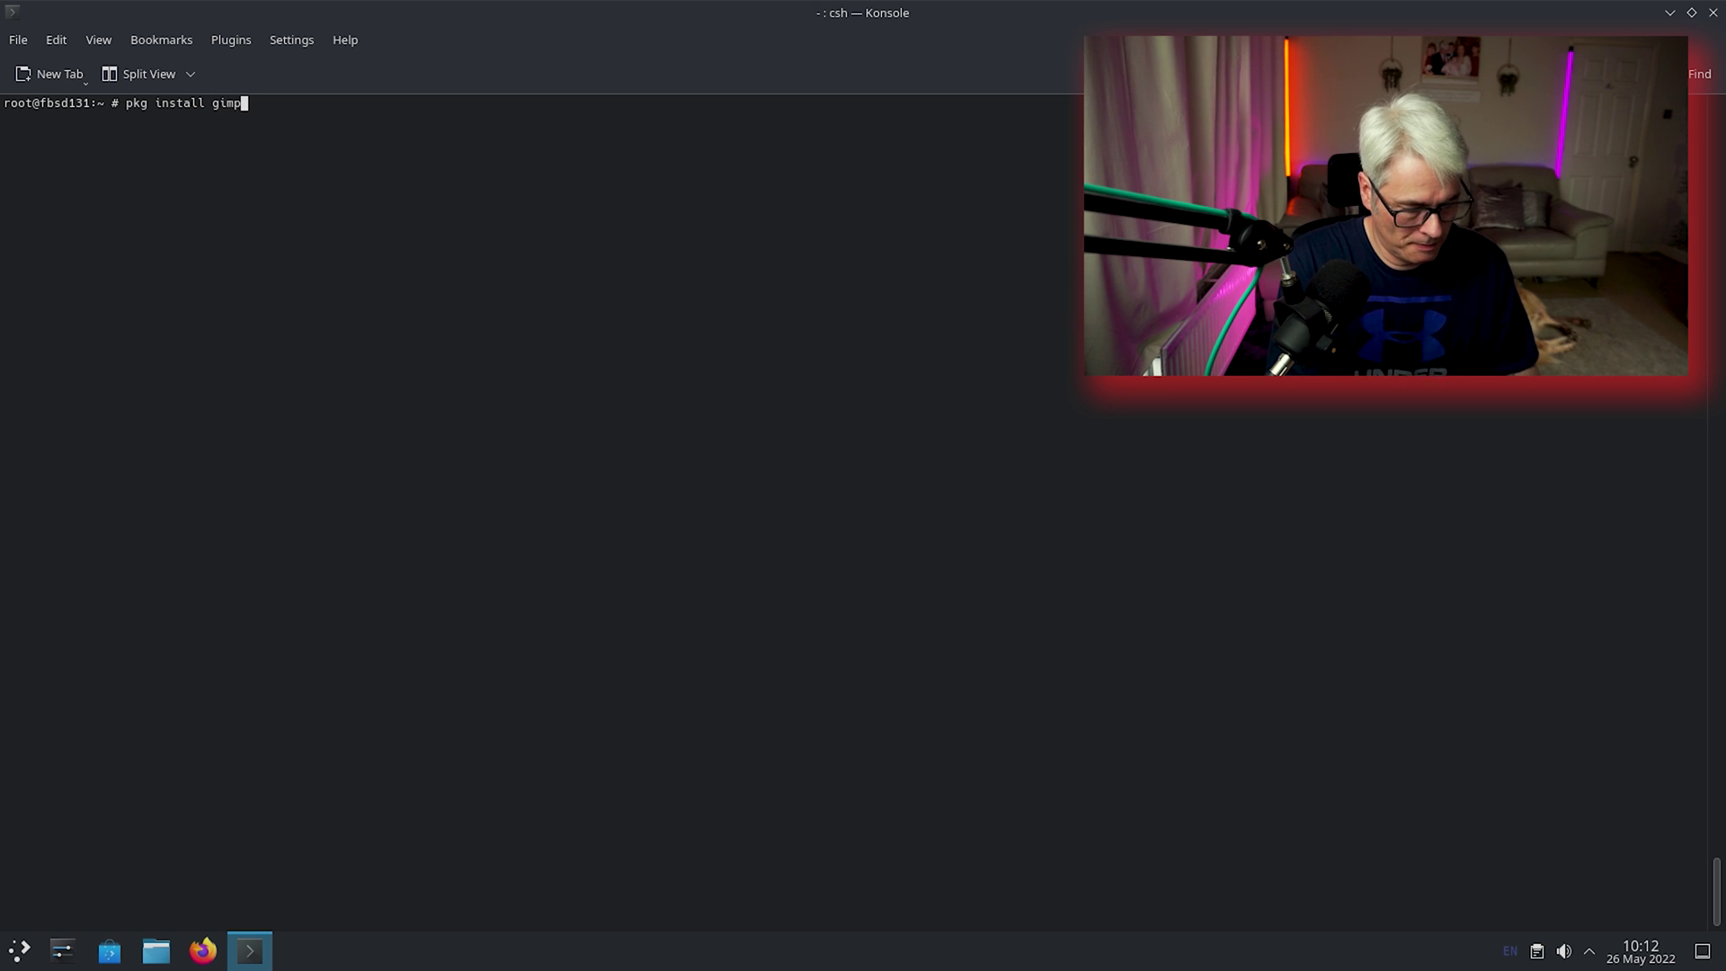
pyautogui.press('Return')
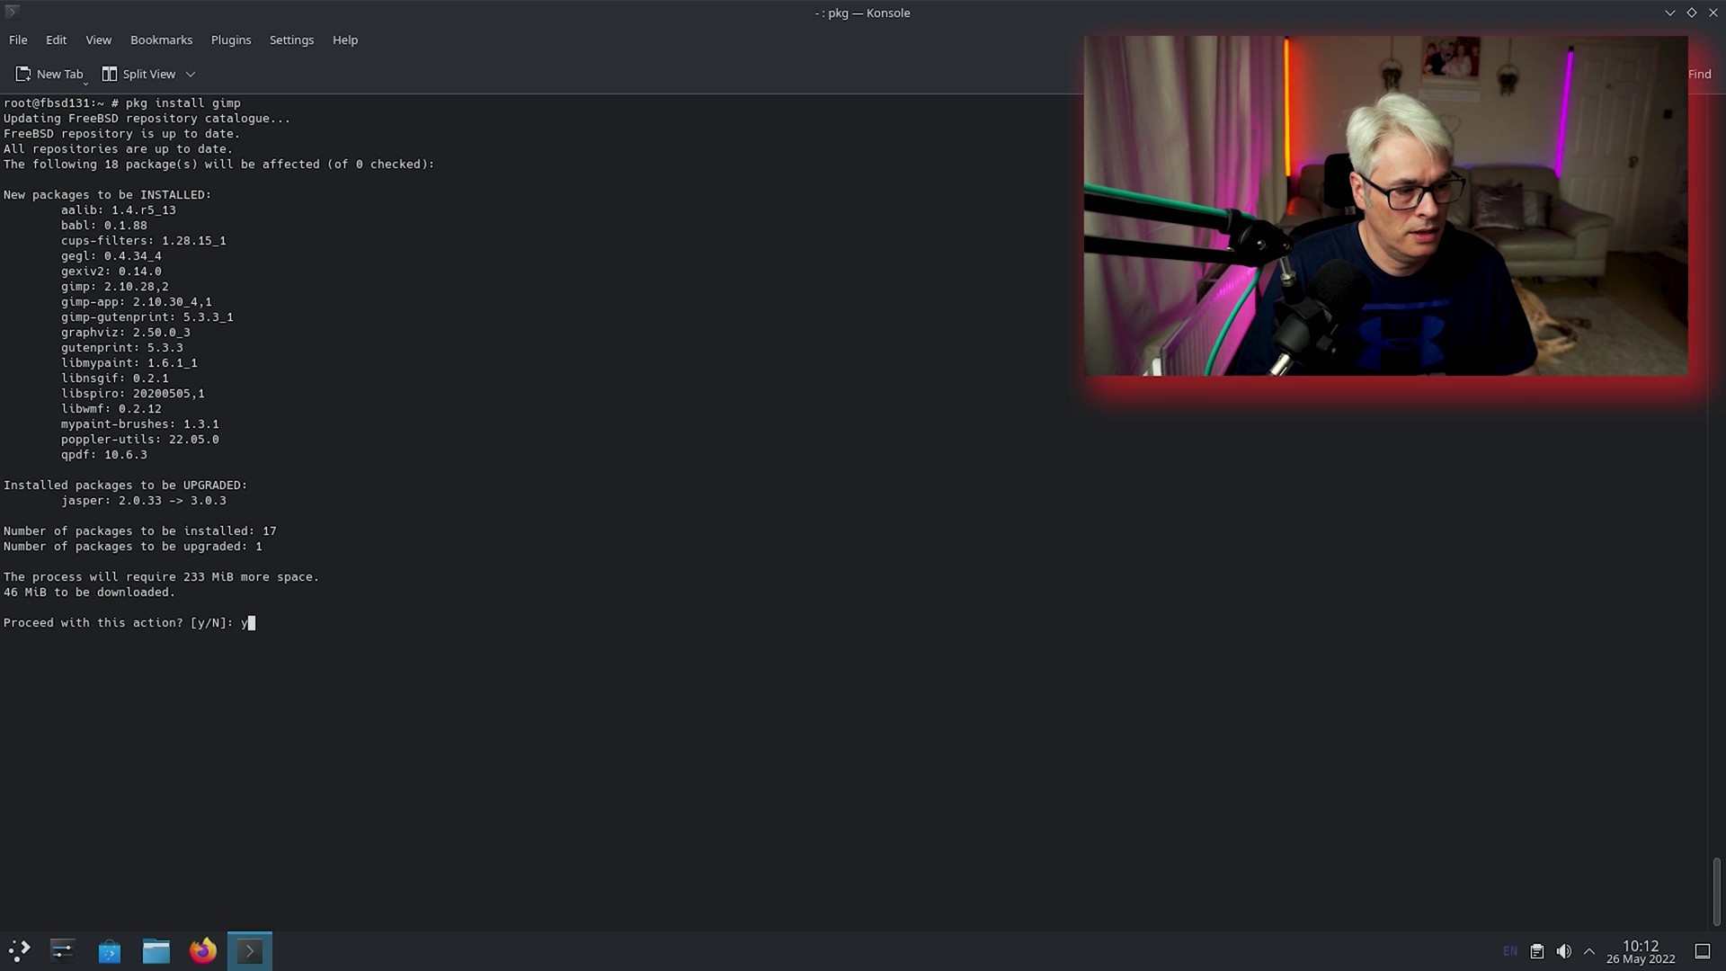
pyautogui.write('y')
pyautogui.press('Return')
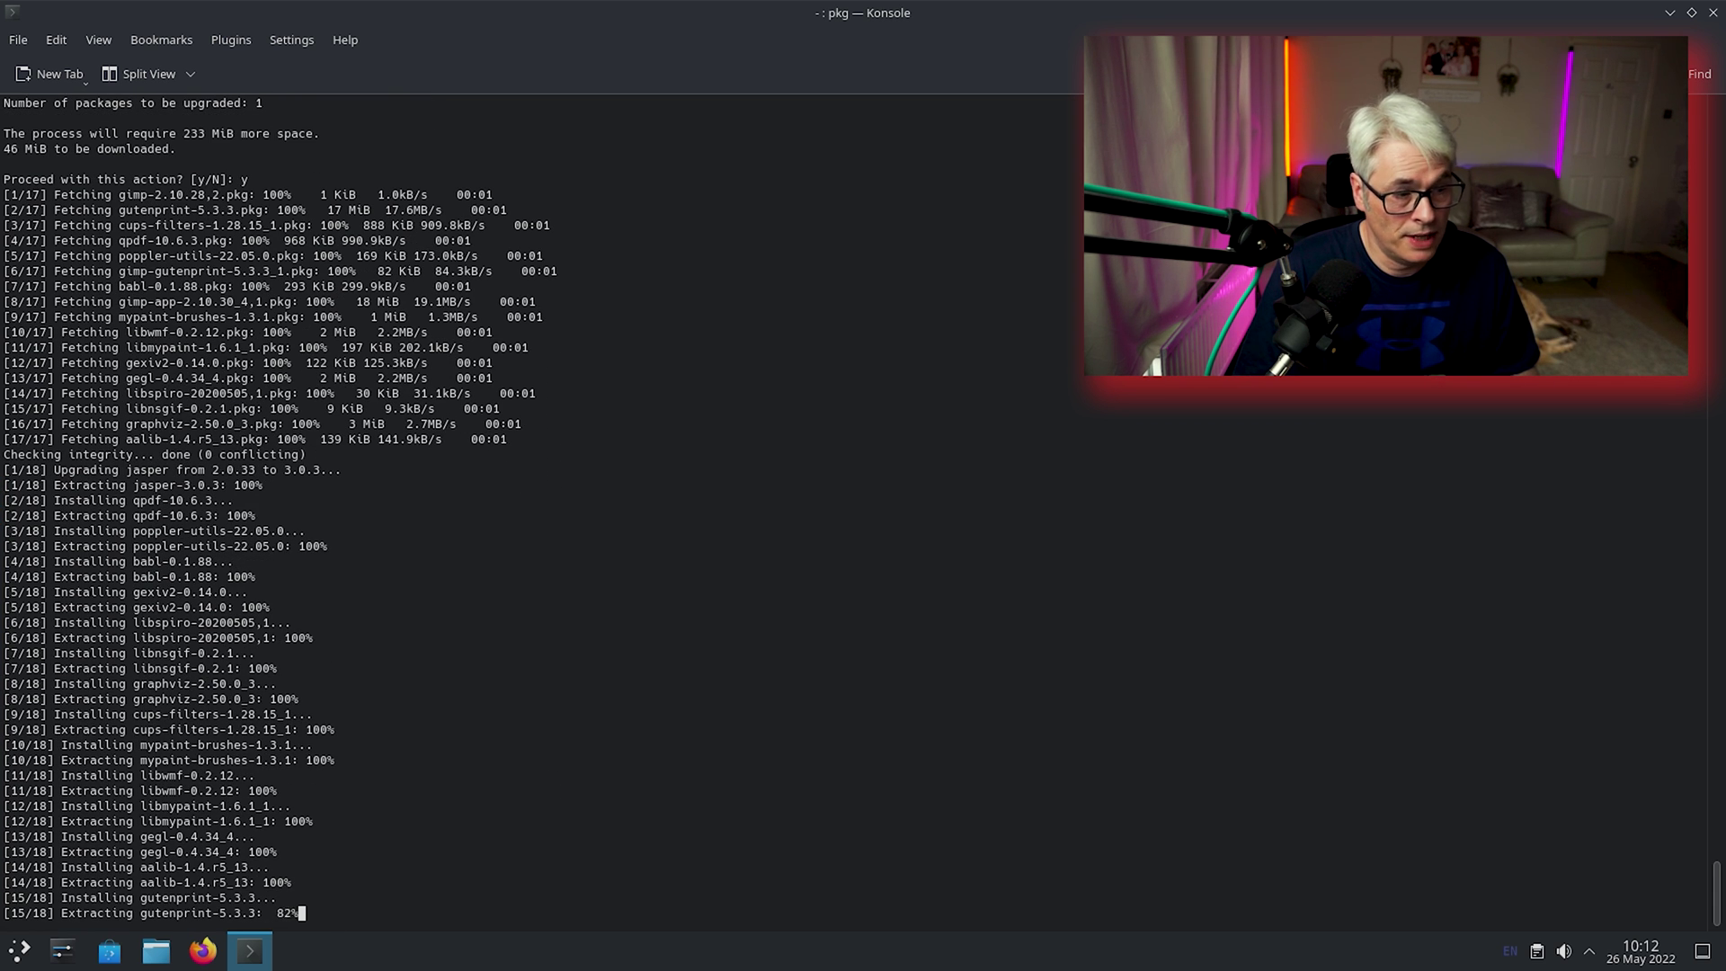
pyautogui.write('clear')
pyautogui.press('Return')
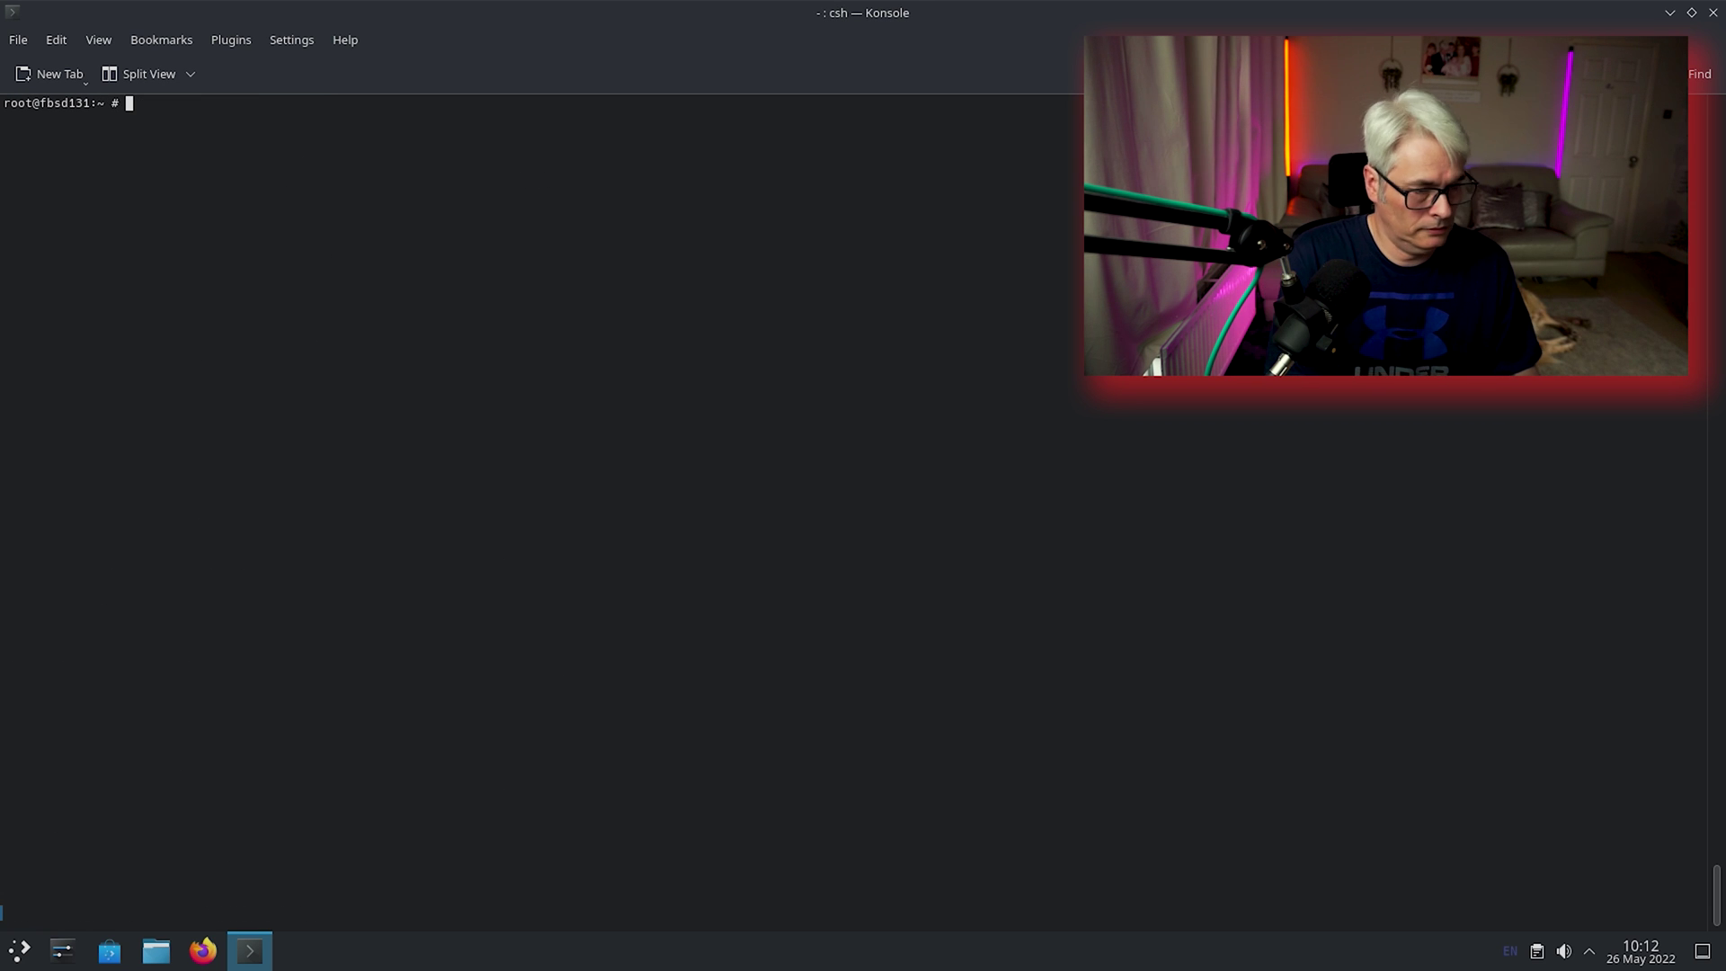
pyautogui.click(19, 950)
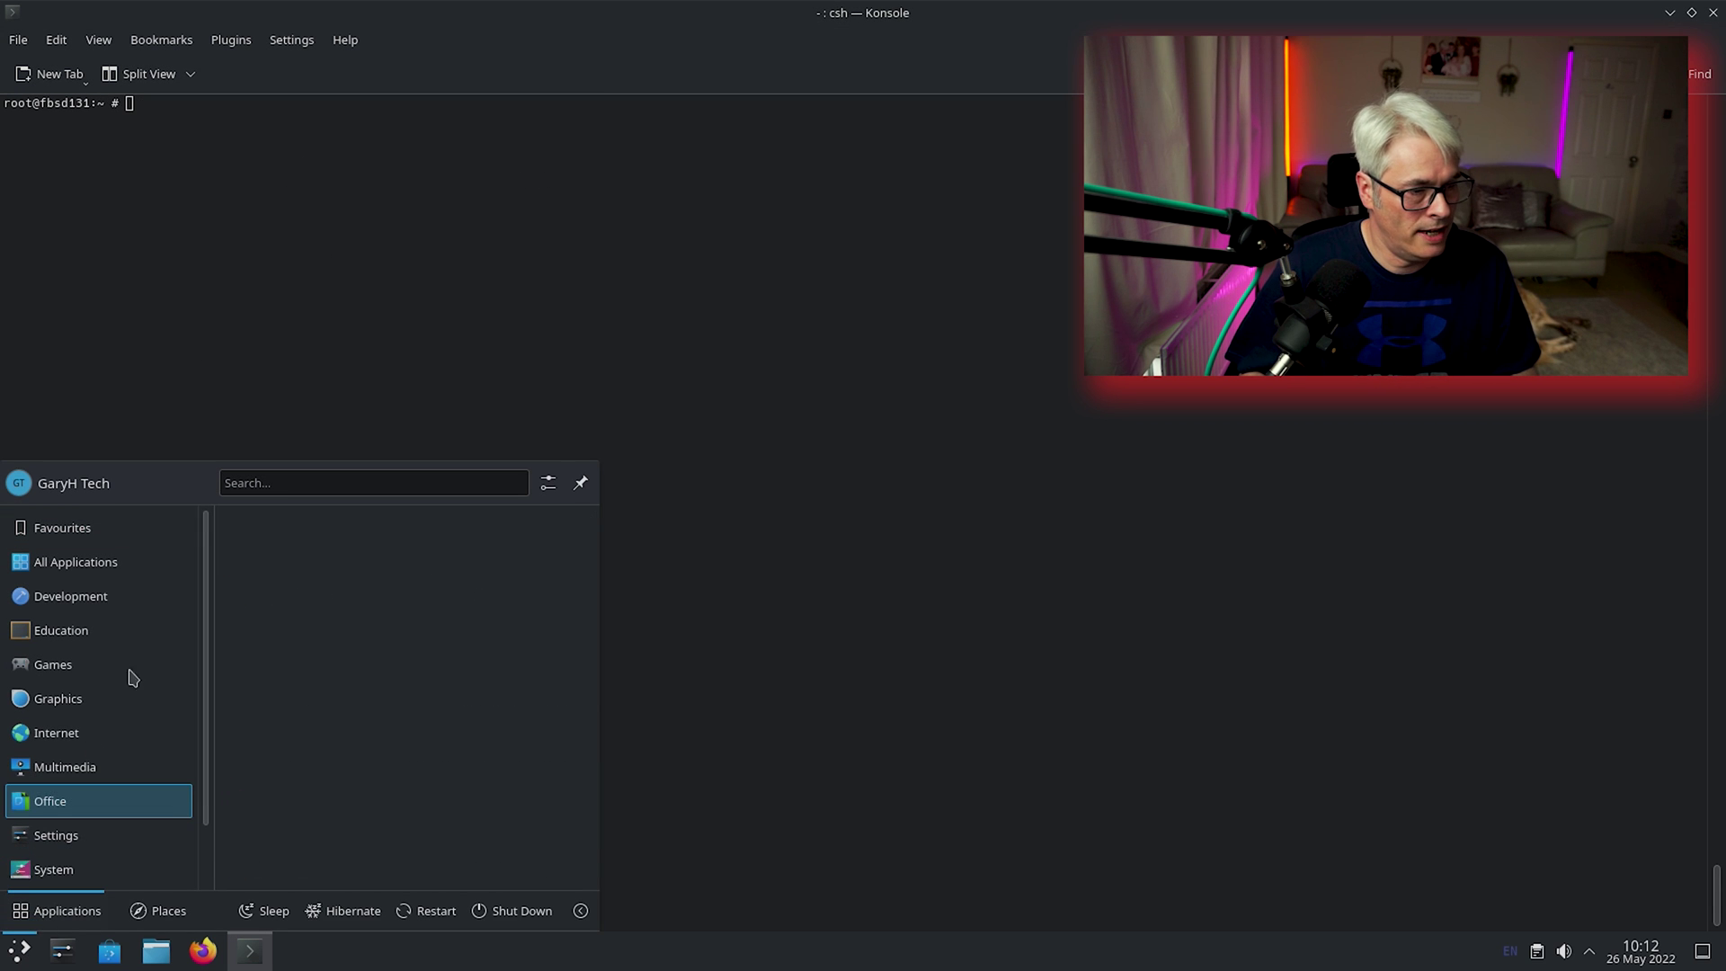
# Browse the Graphics, Internet and Multimedia categories, then start Audacity.
pyautogui.moveTo(36, 586)
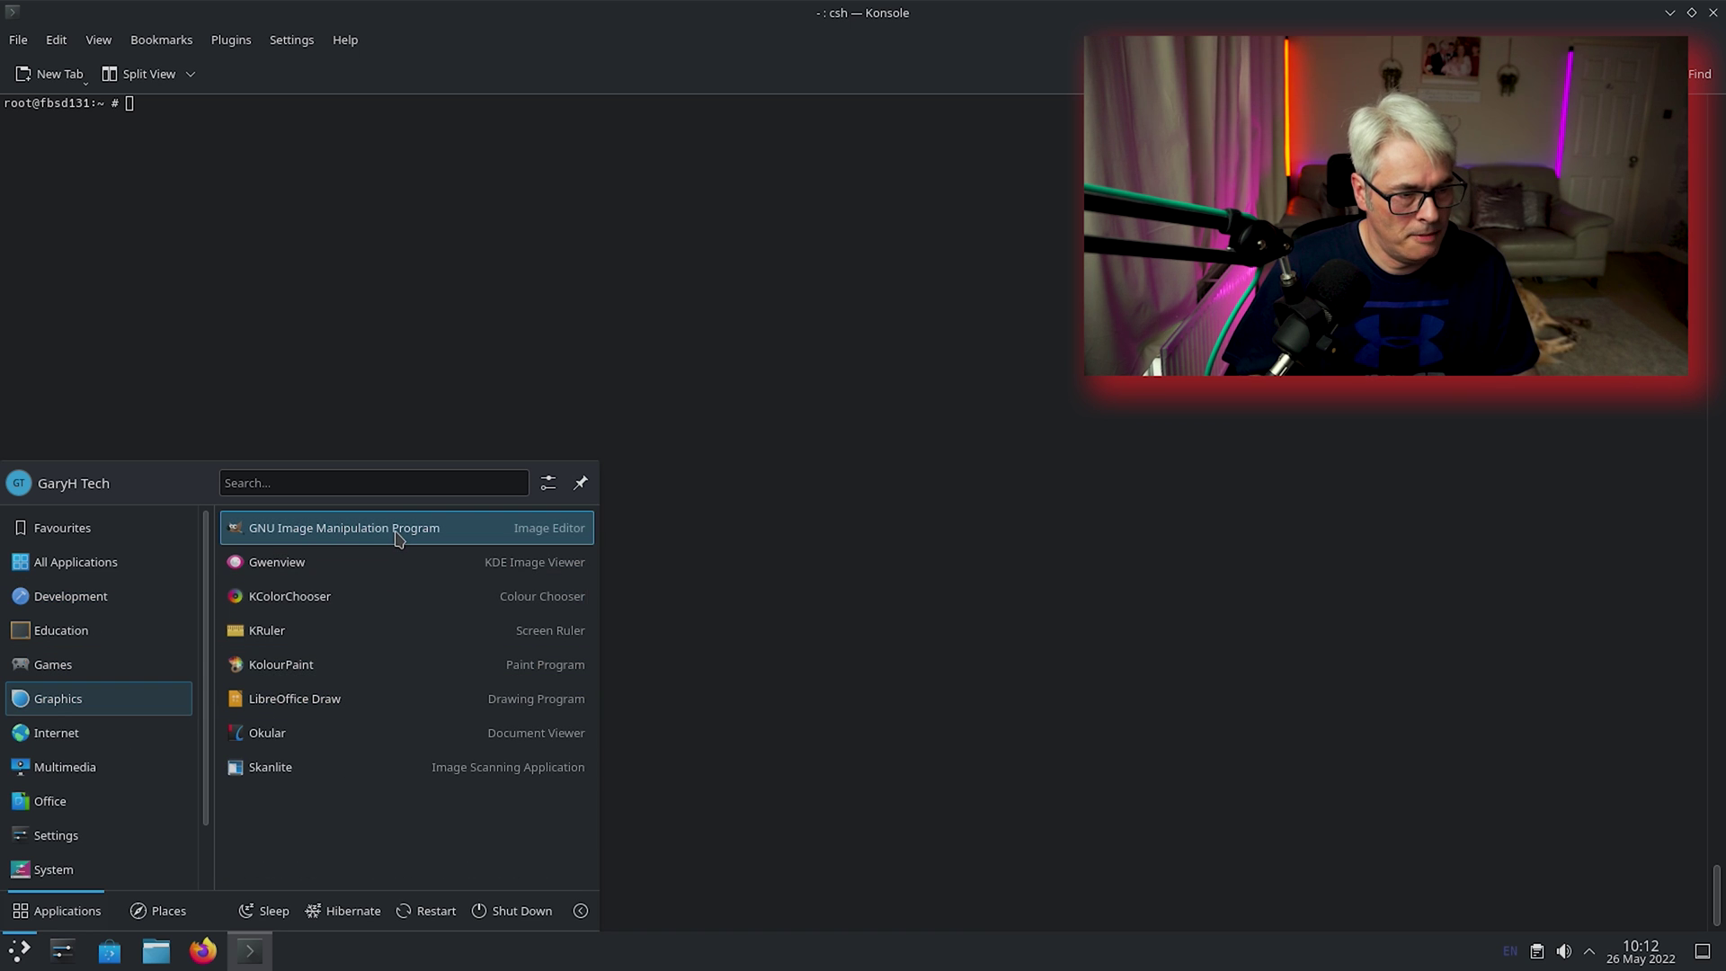
pyautogui.moveTo(177, 753)
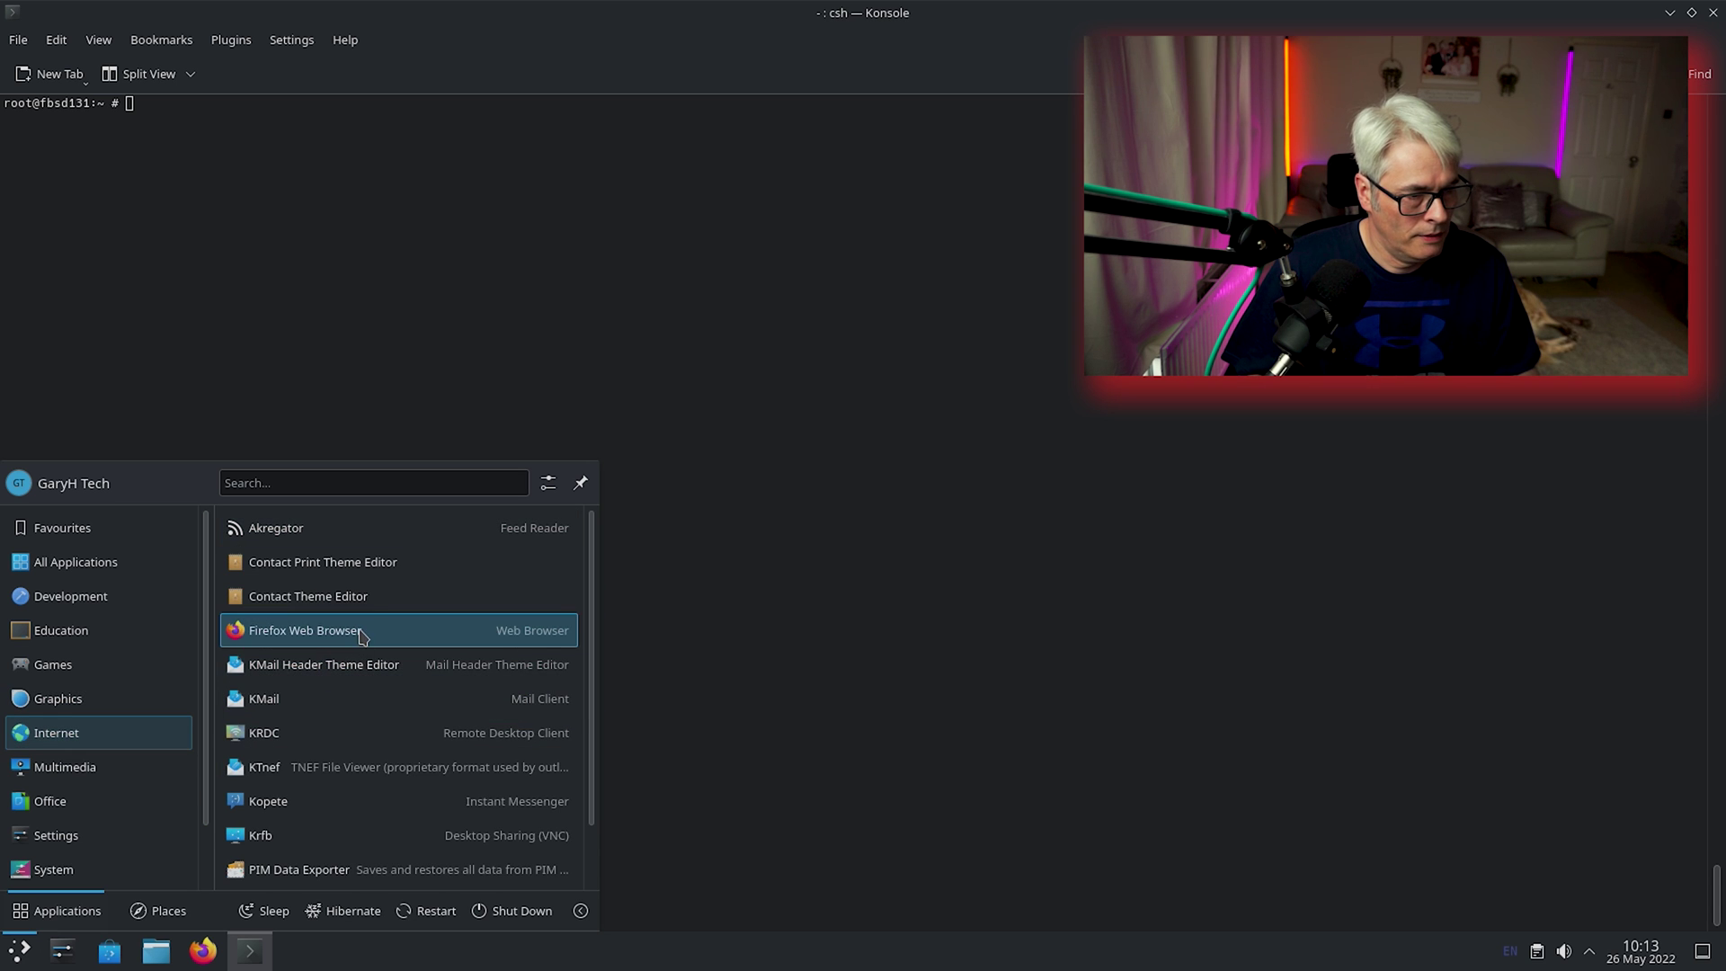
pyautogui.scroll(-2, 348, 774)
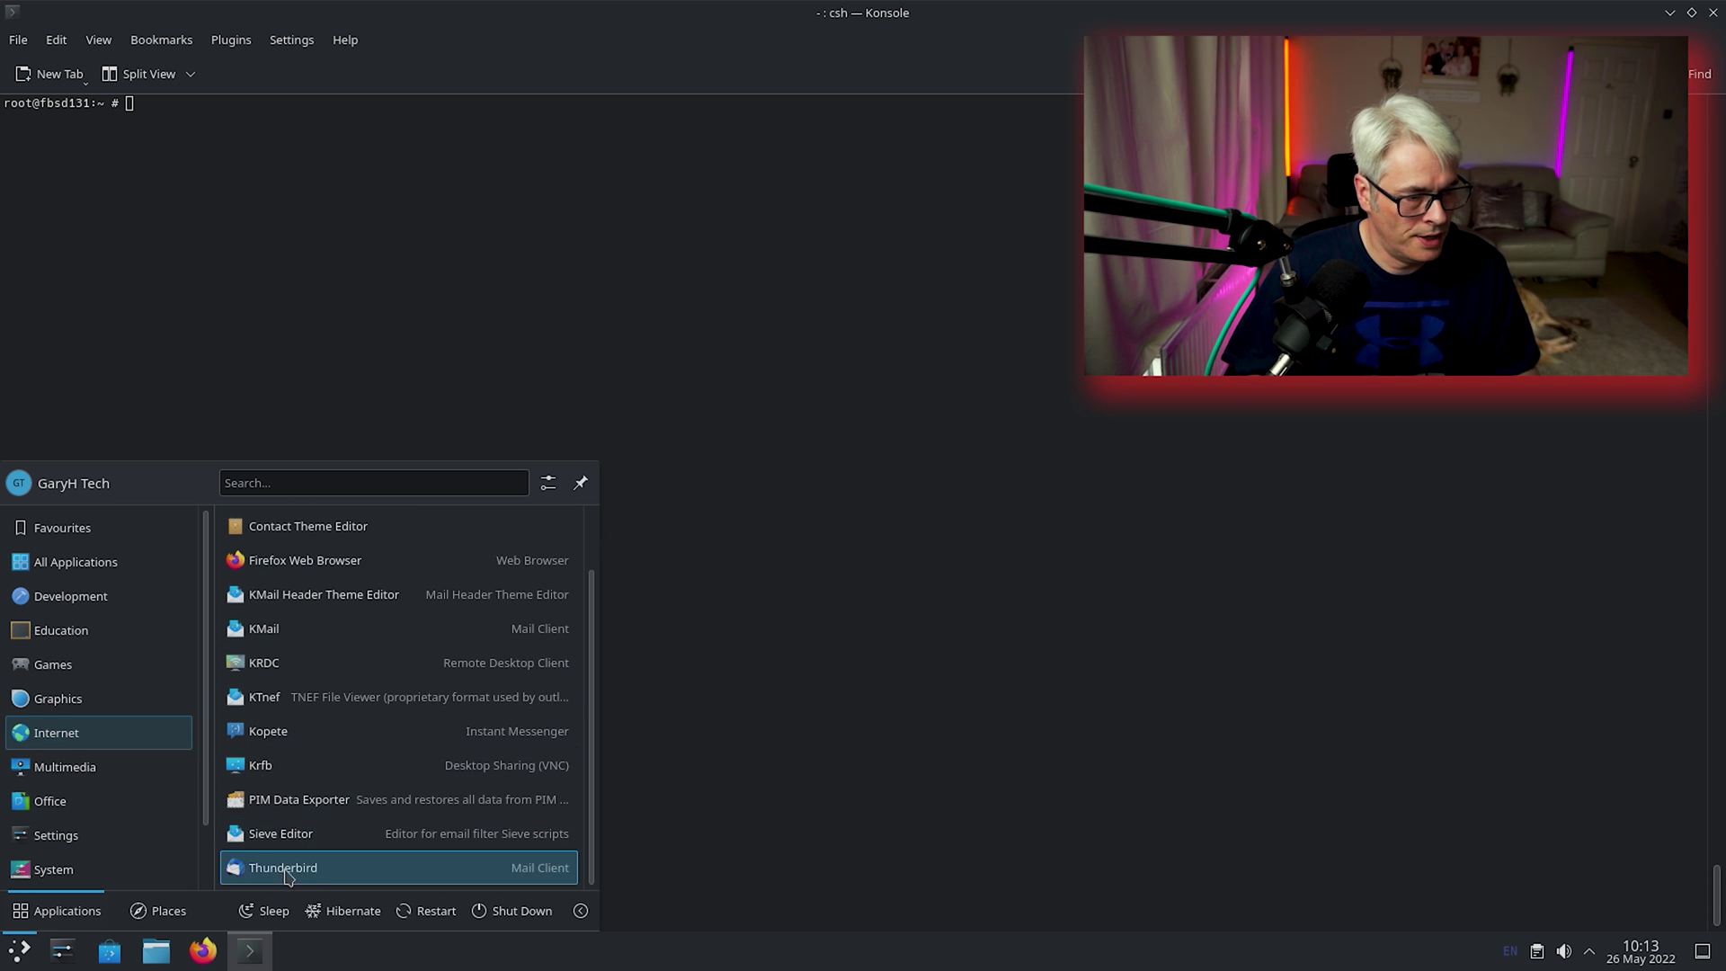
pyautogui.moveTo(36, 760)
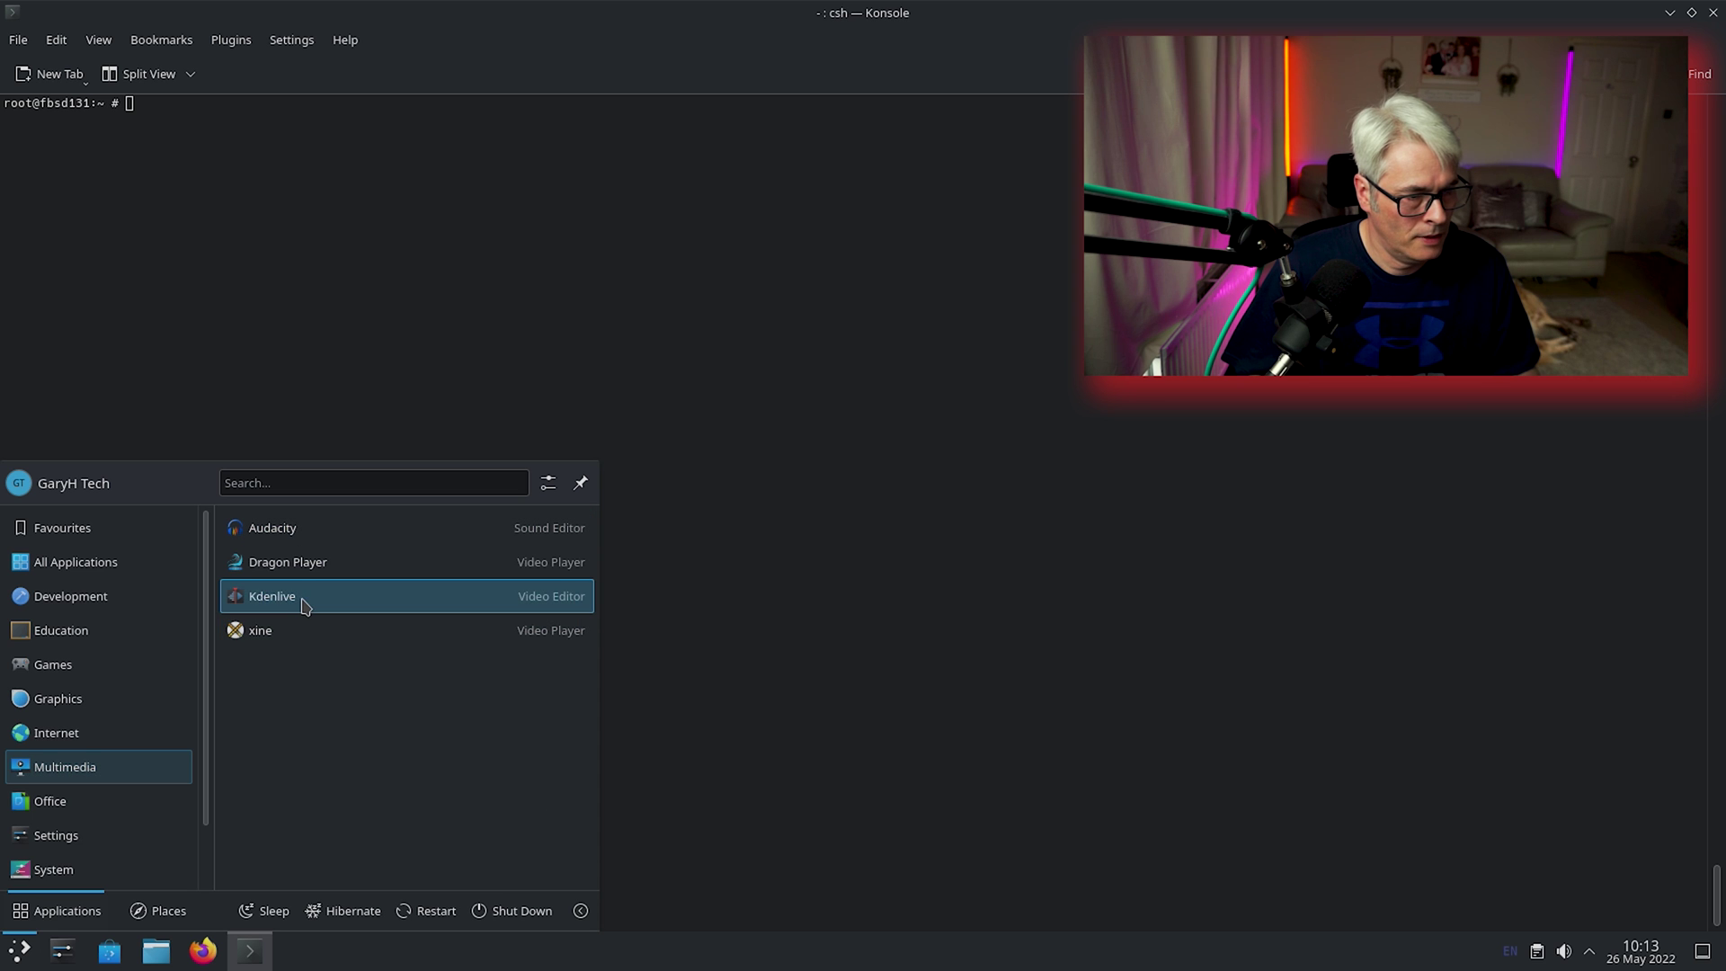
pyautogui.click(297, 531)
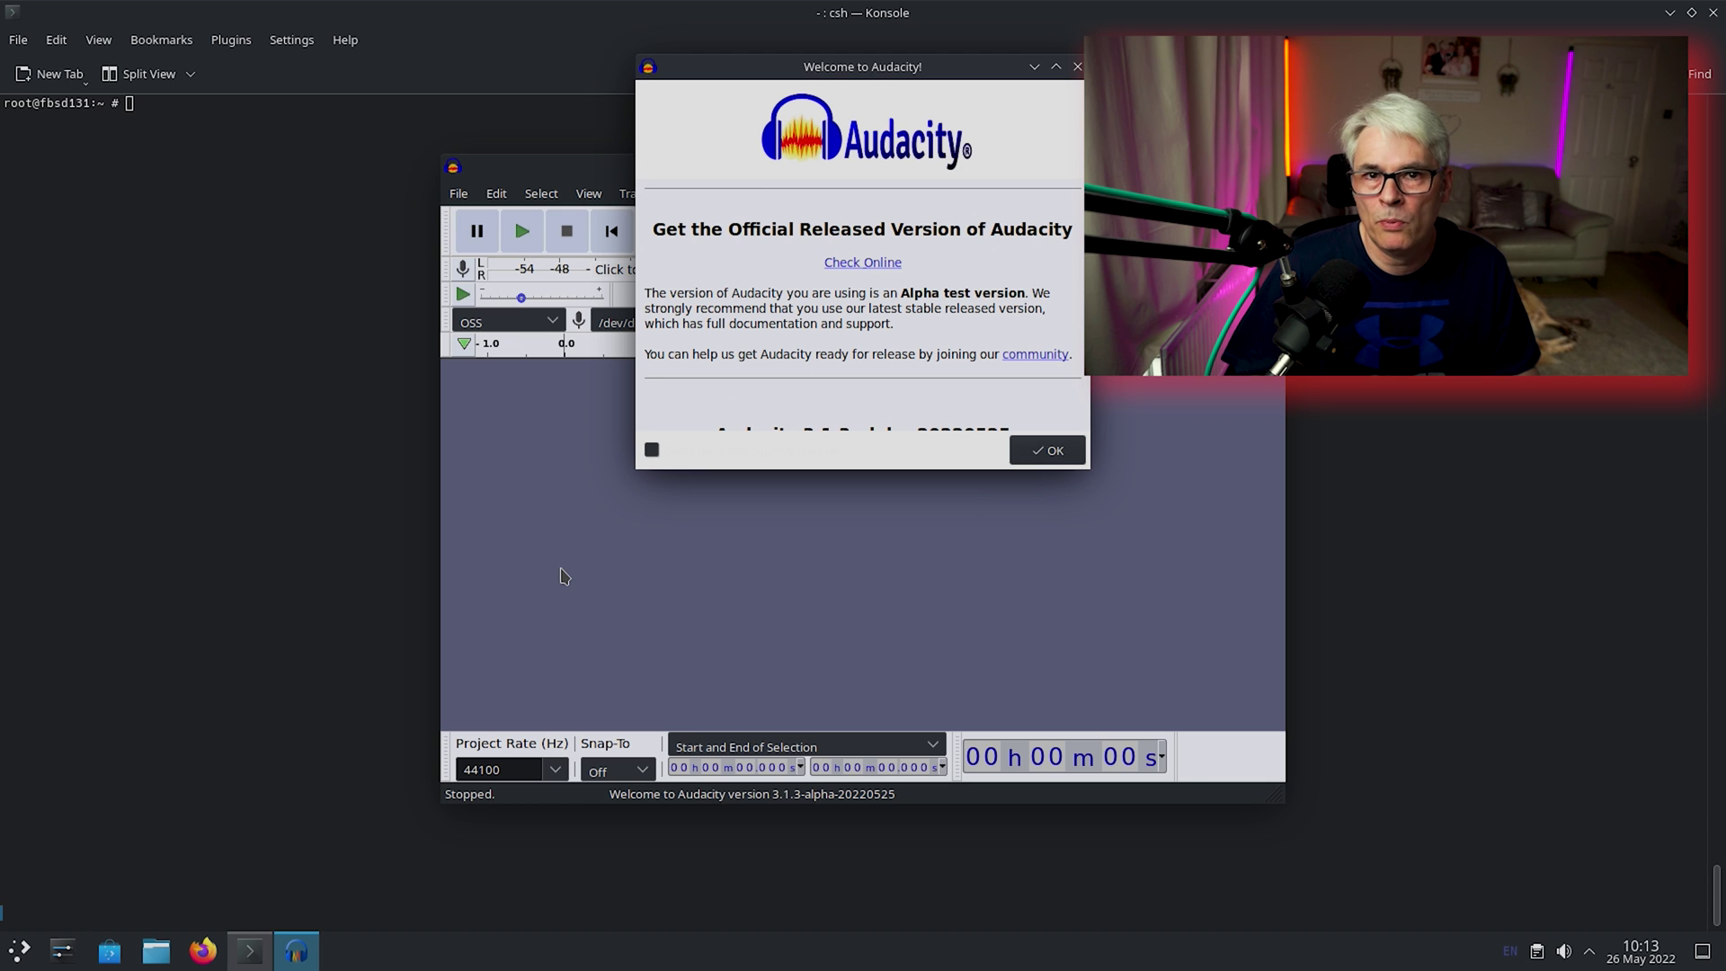
# Dismiss the welcome notice, maximise Audacity, confirm version 3.1.3-alpha-20220525 in About, then close Audacity.
pyautogui.click(1057, 457)
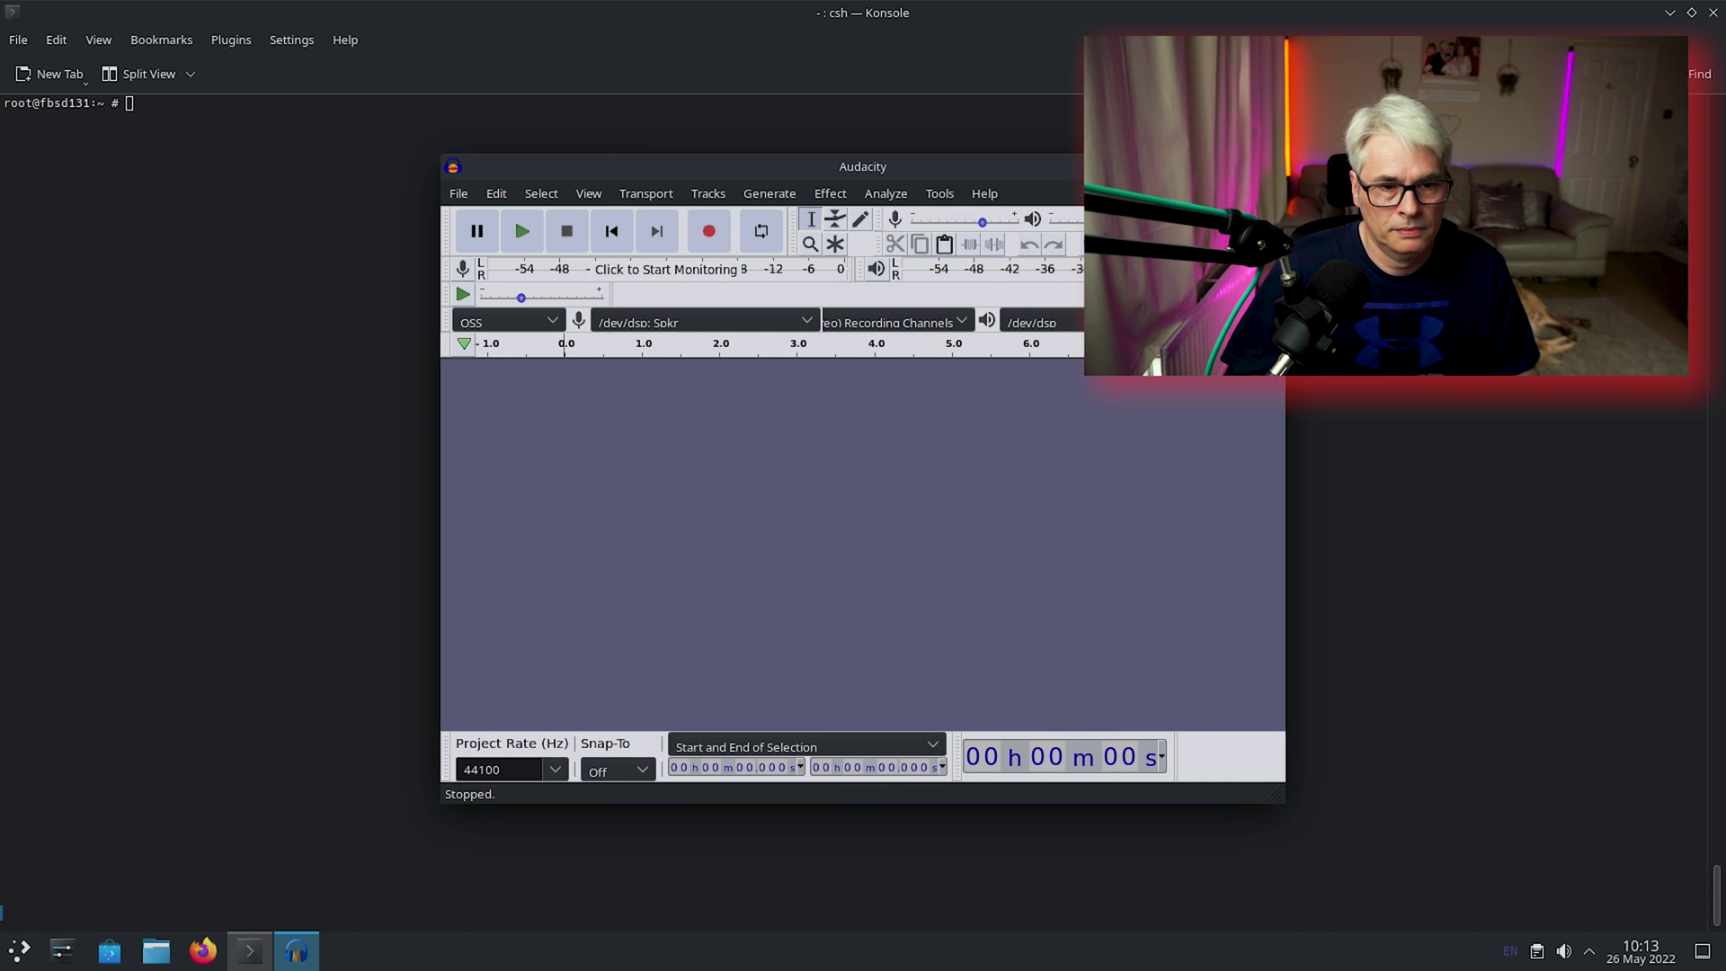
pyautogui.press('super+Page_Up')
pyautogui.click(544, 40)
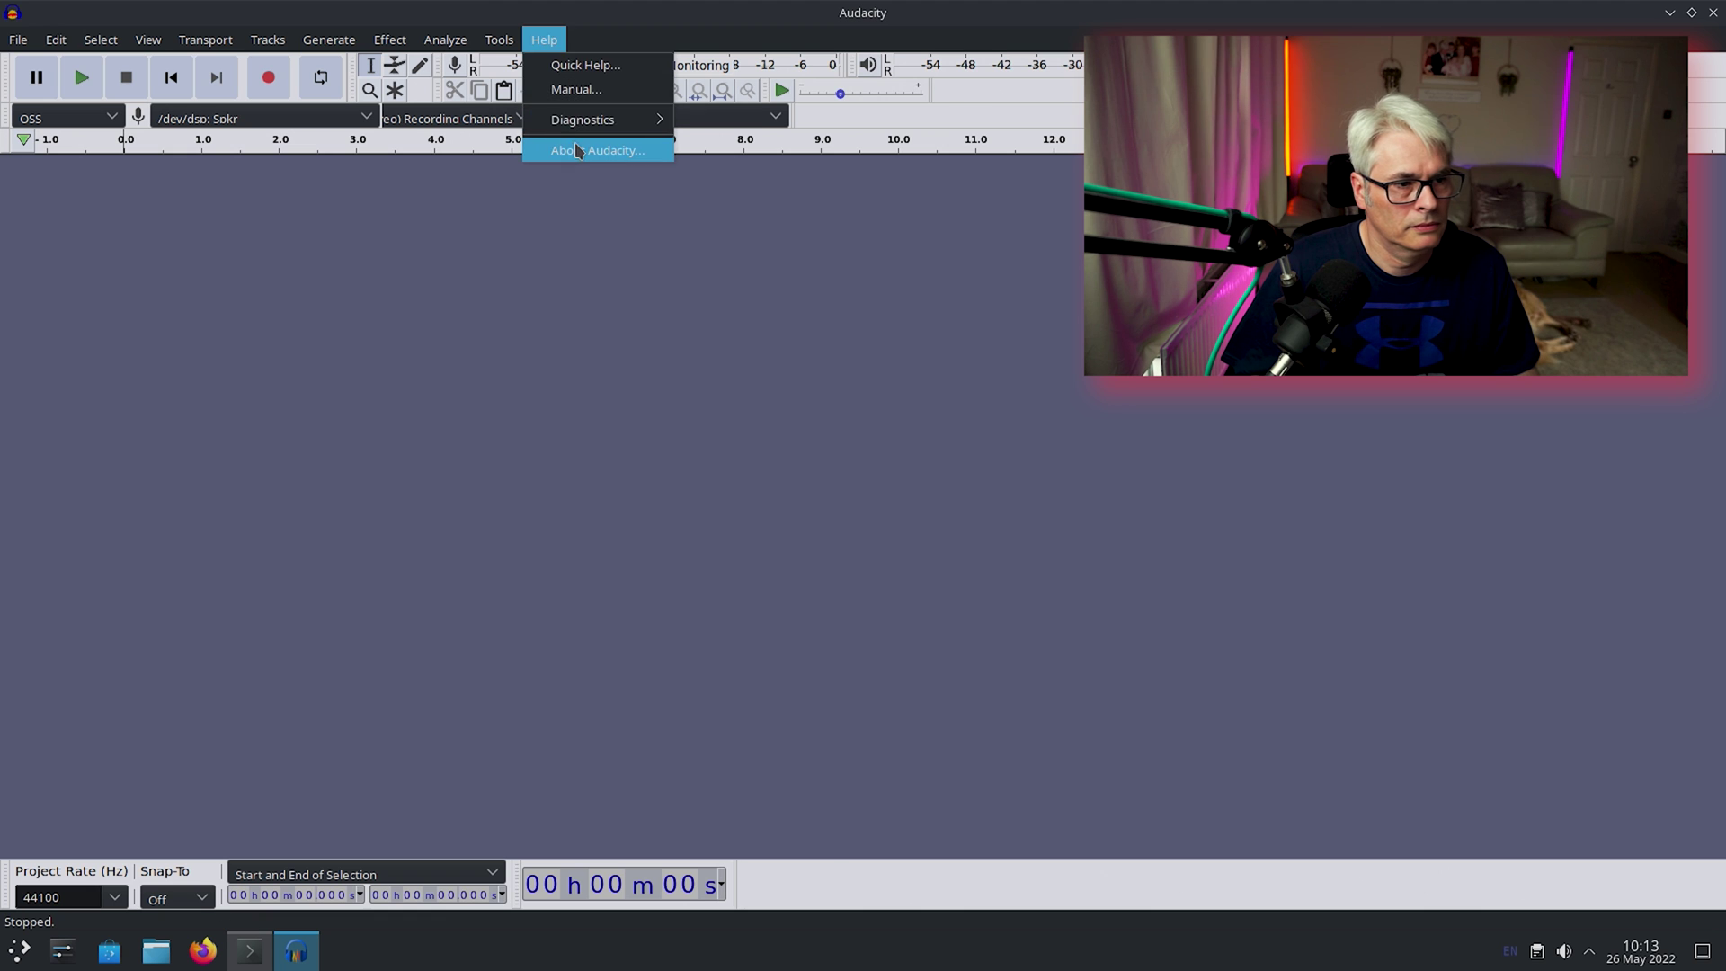
pyautogui.click(578, 151)
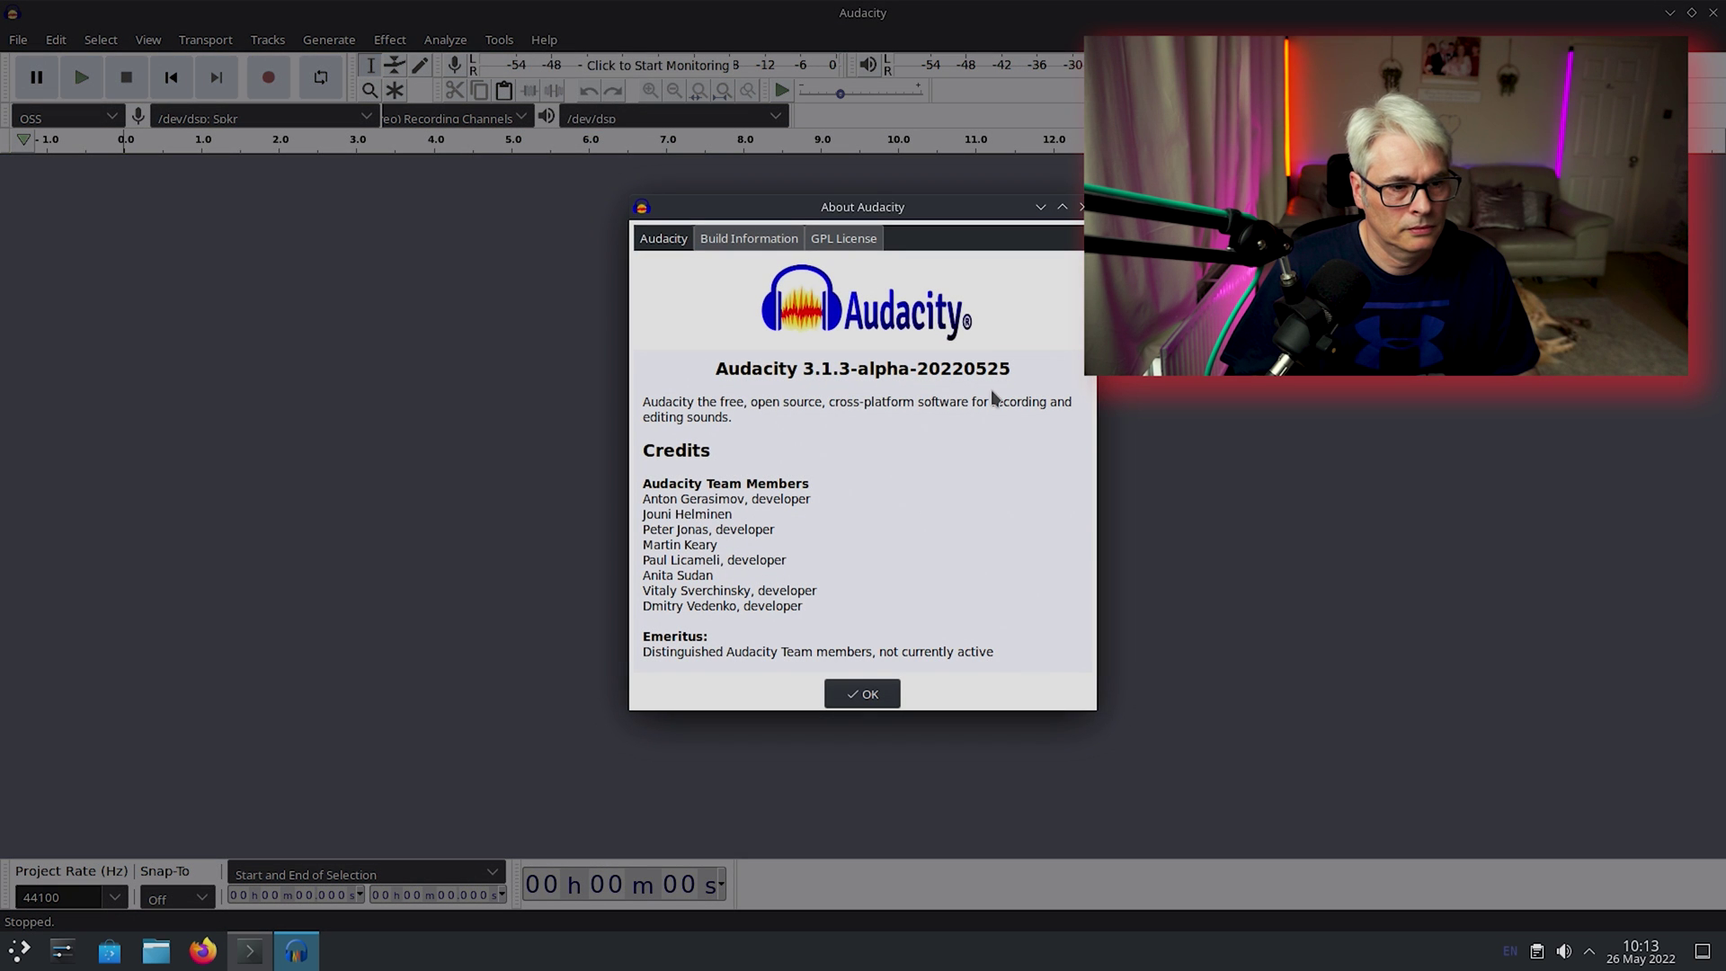
pyautogui.click(863, 694)
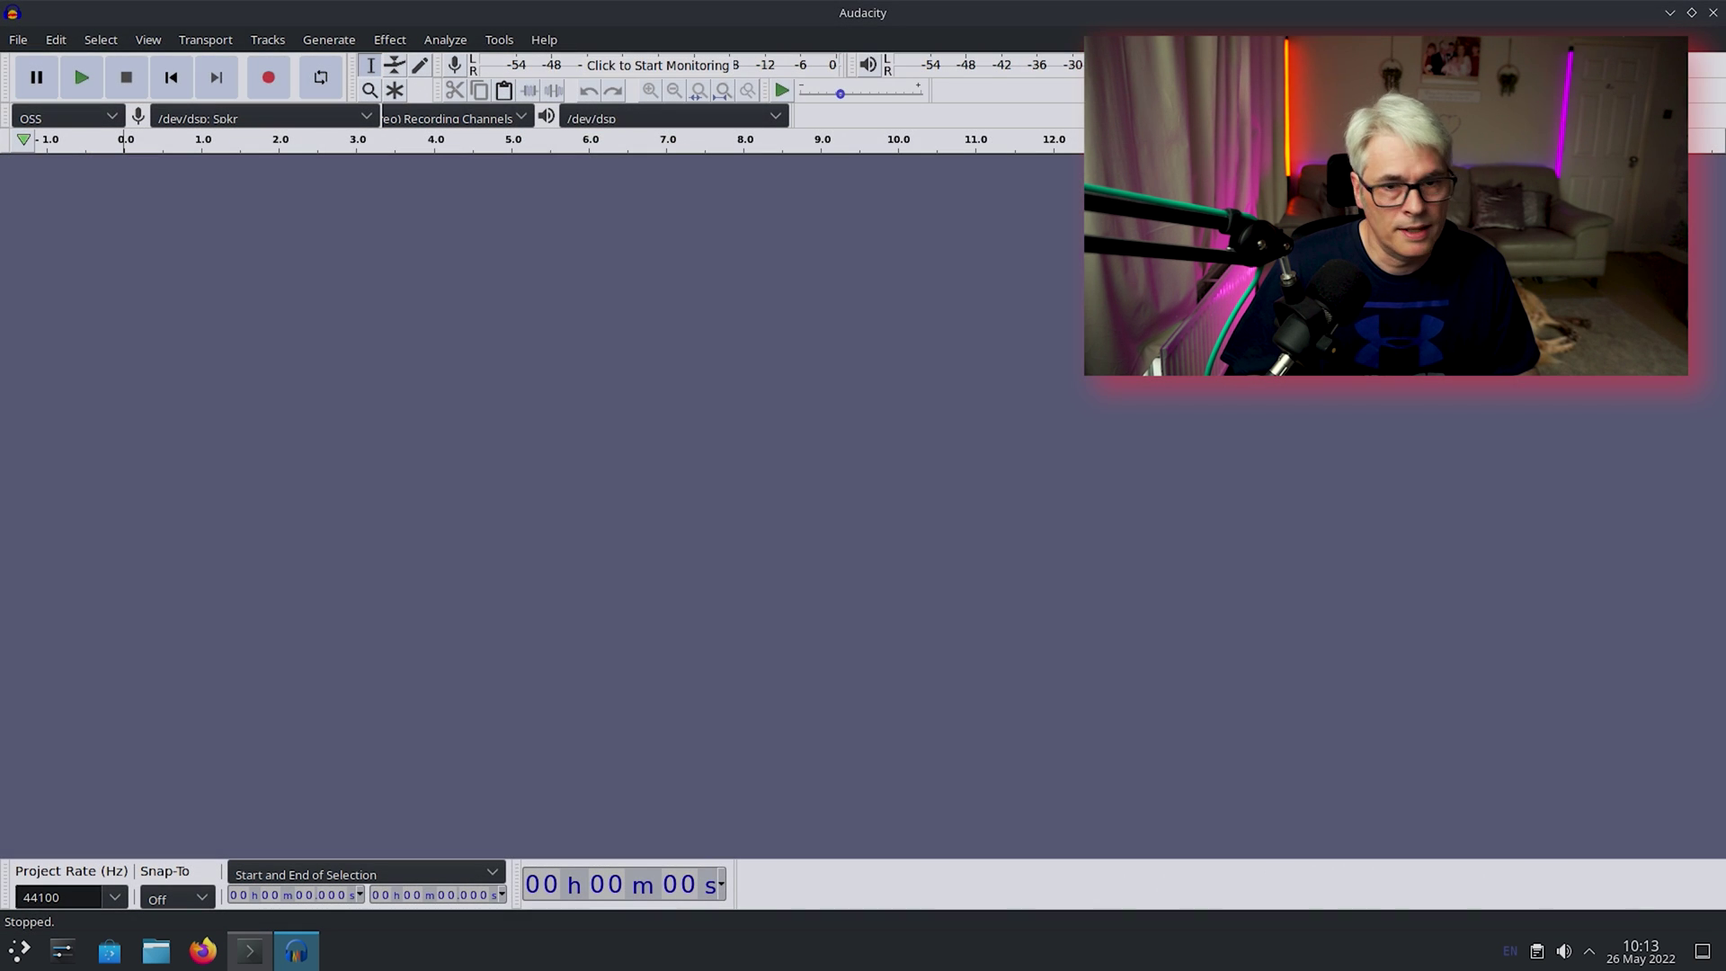
pyautogui.click(1713, 13)
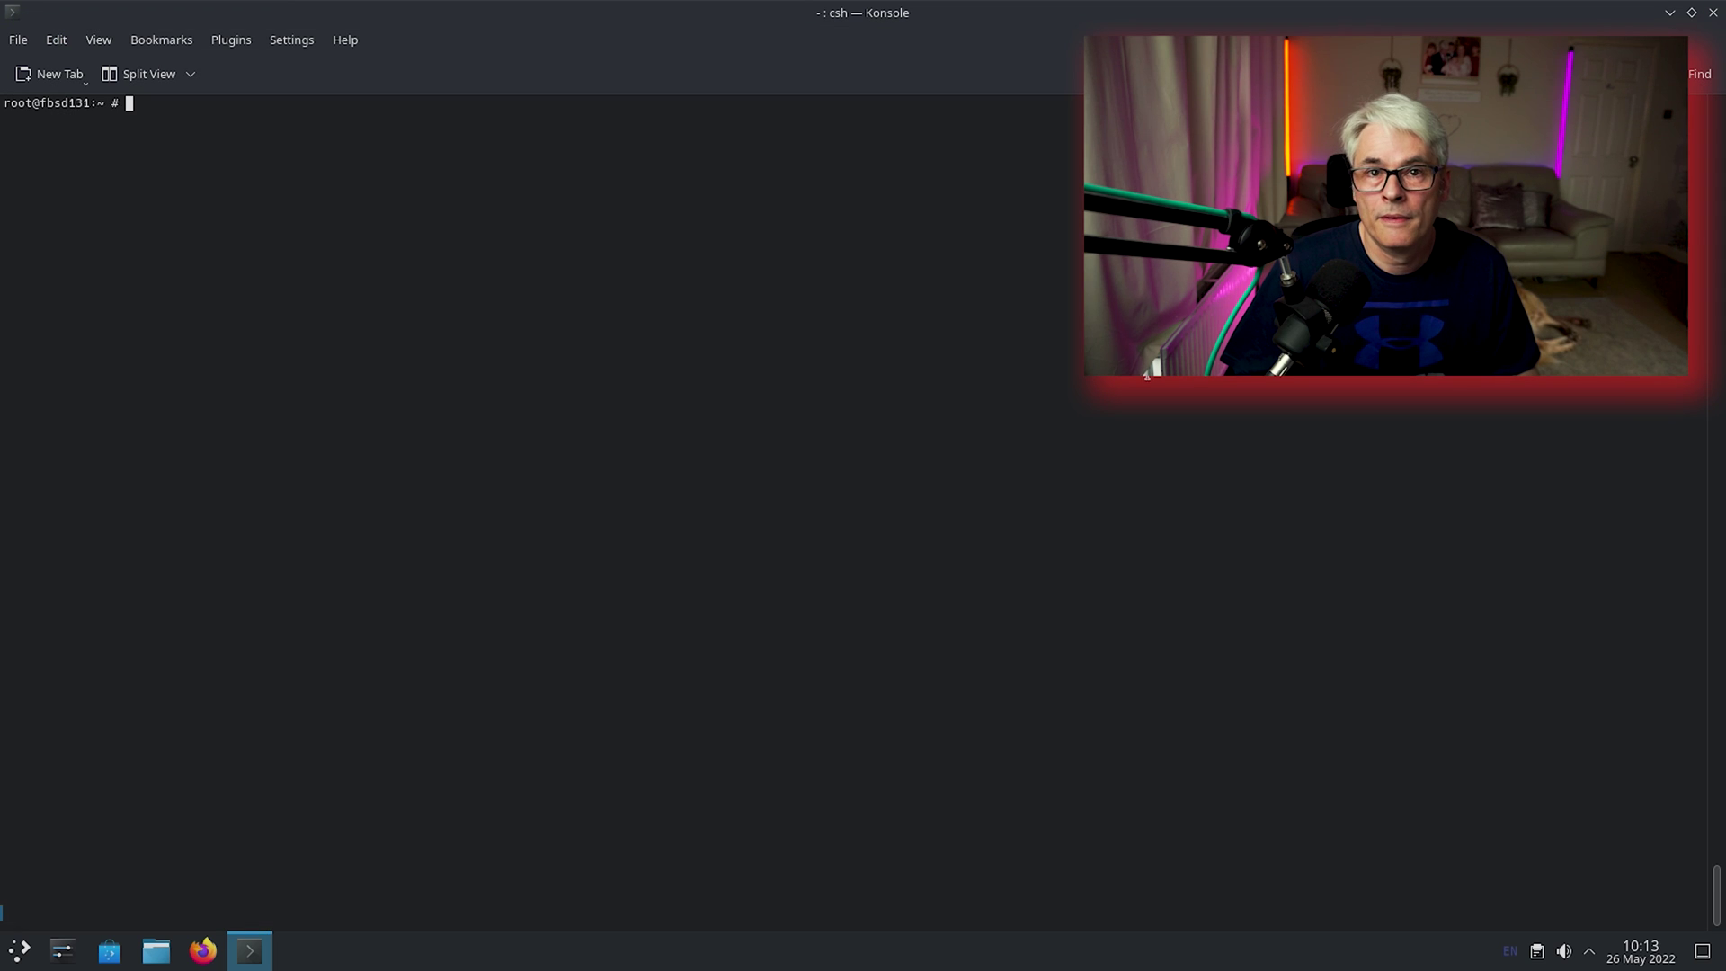
# Display /etc/pkg/FreeBSD.conf with cat to show the latest-branch repository settings.
pyautogui.write('cat ')
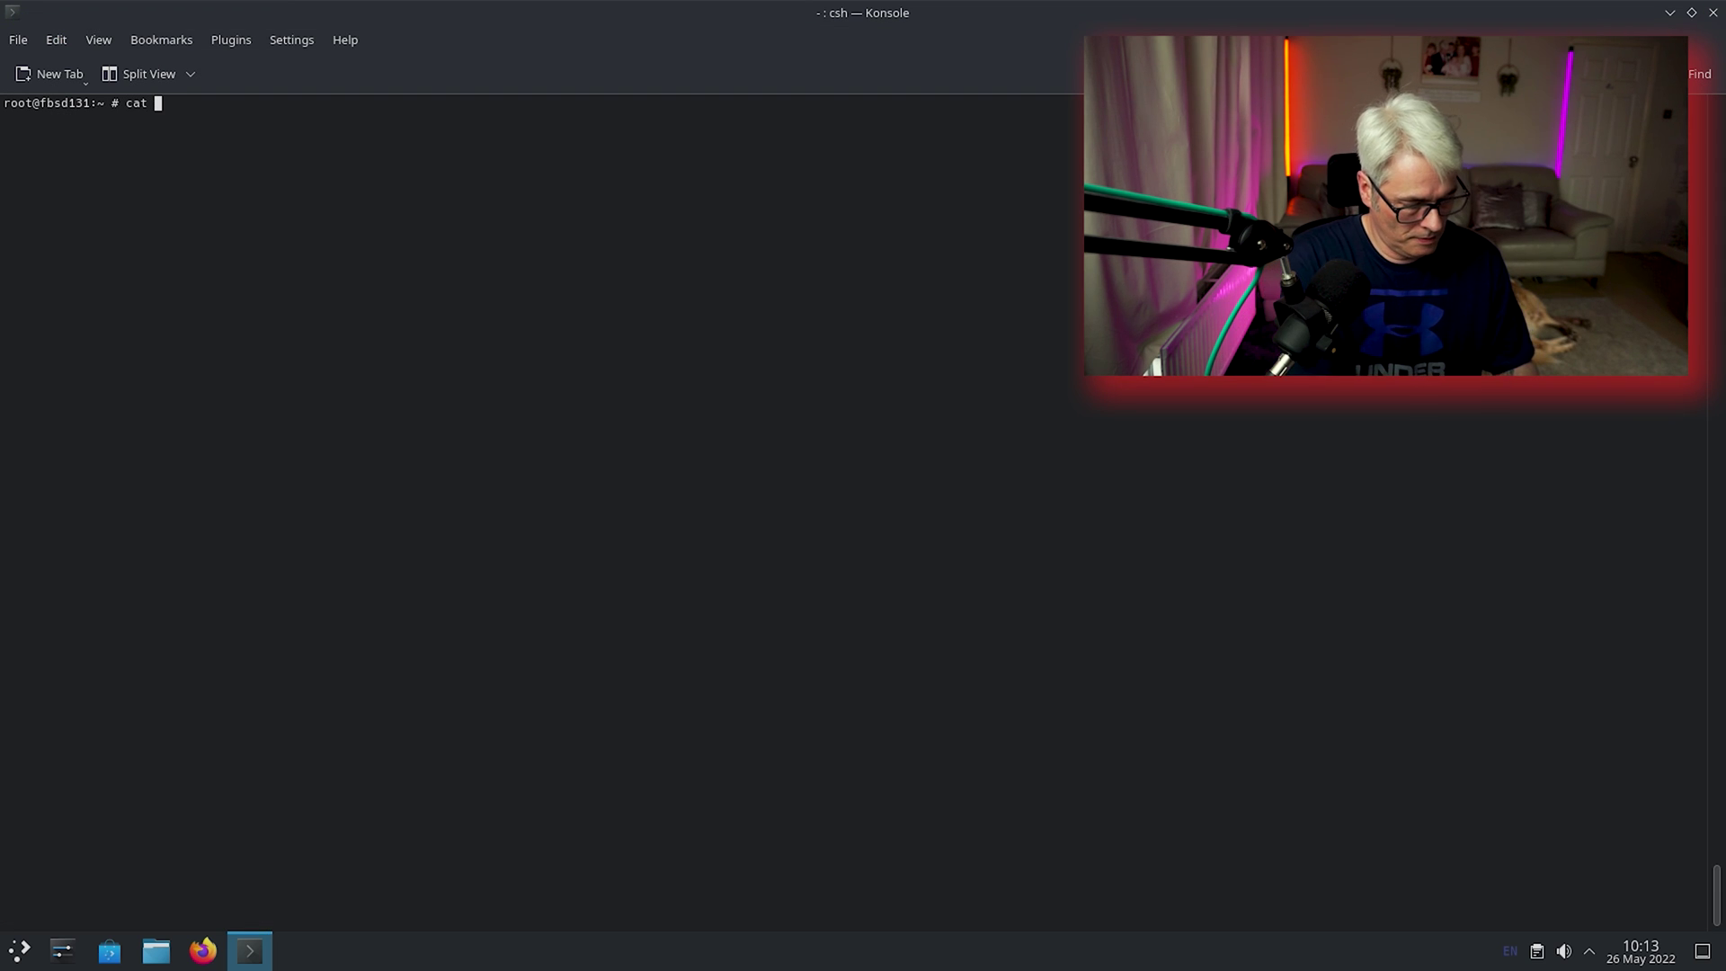
pyautogui.write('/etc/pkg/')
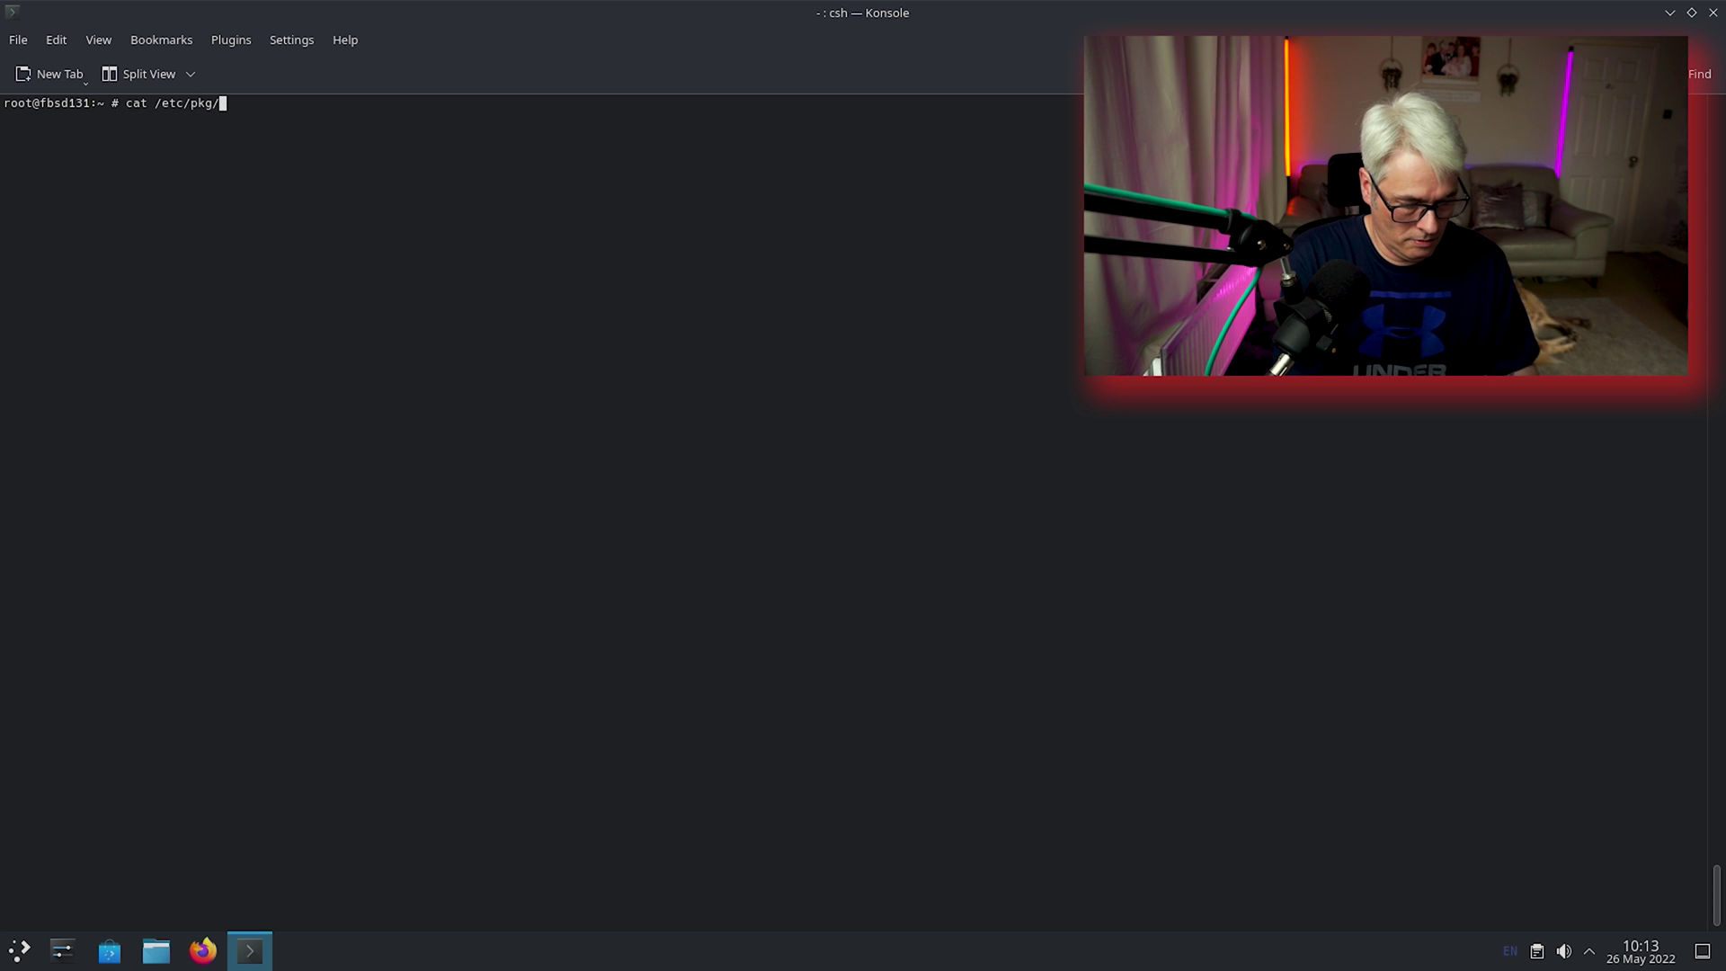
pyautogui.press('Tab')
pyautogui.press('Return')
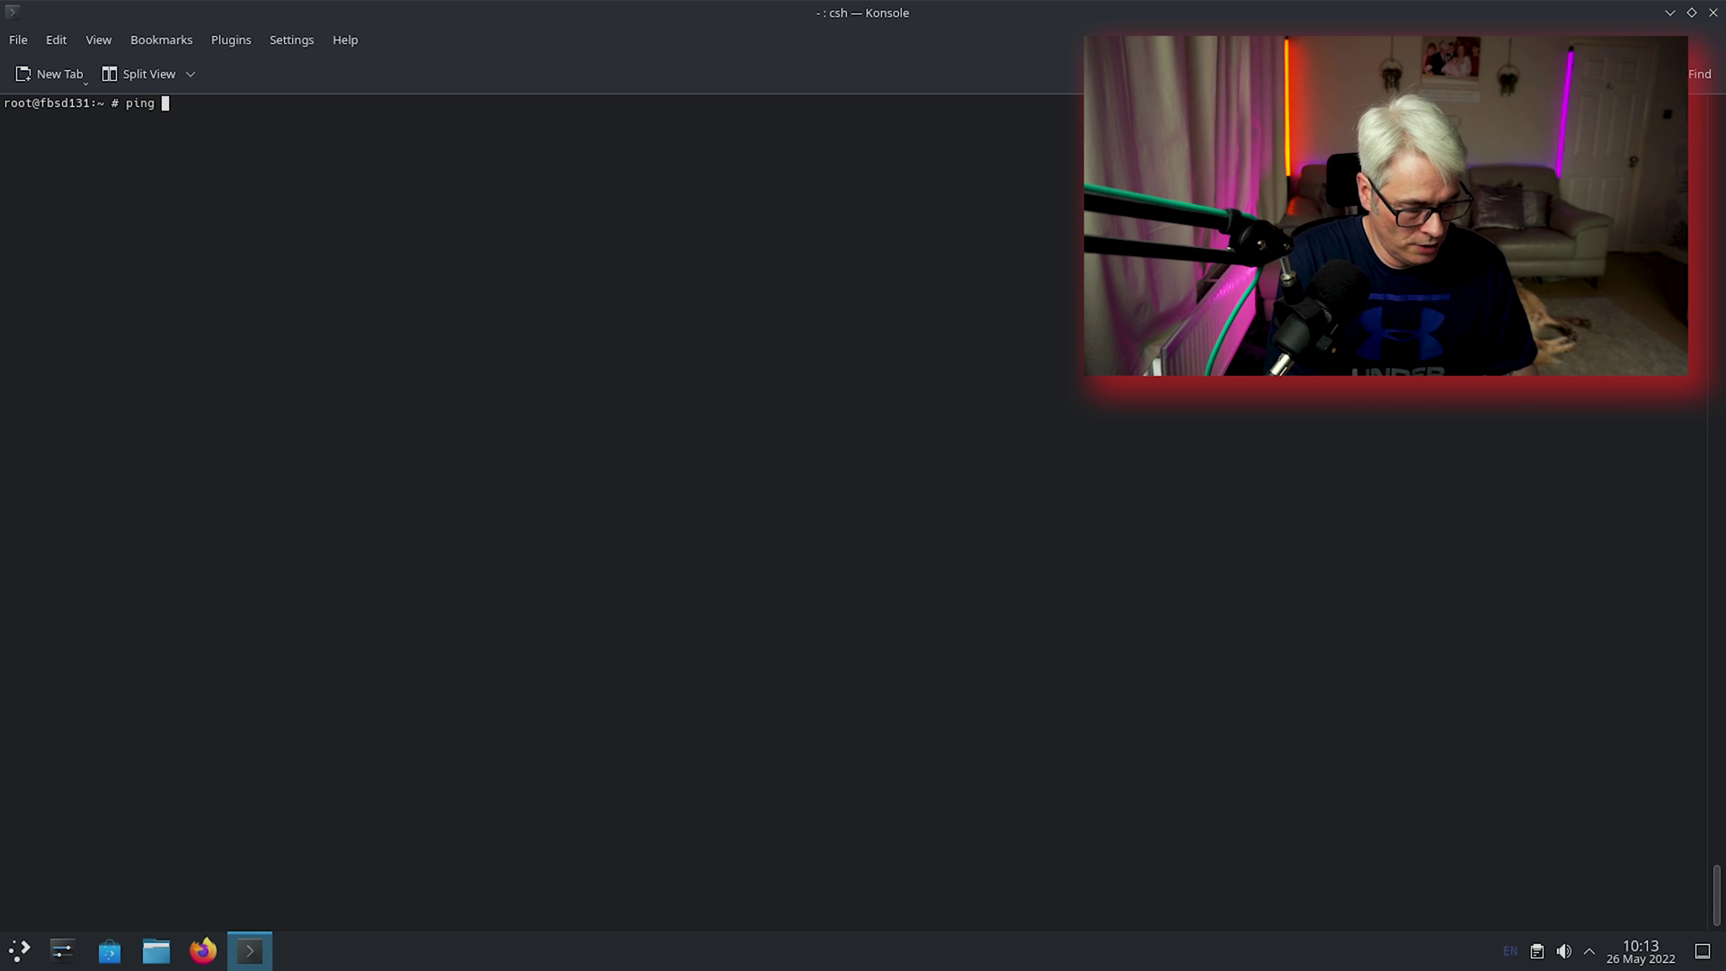
pyautogui.write('www.google.com')
pyautogui.press('Return')
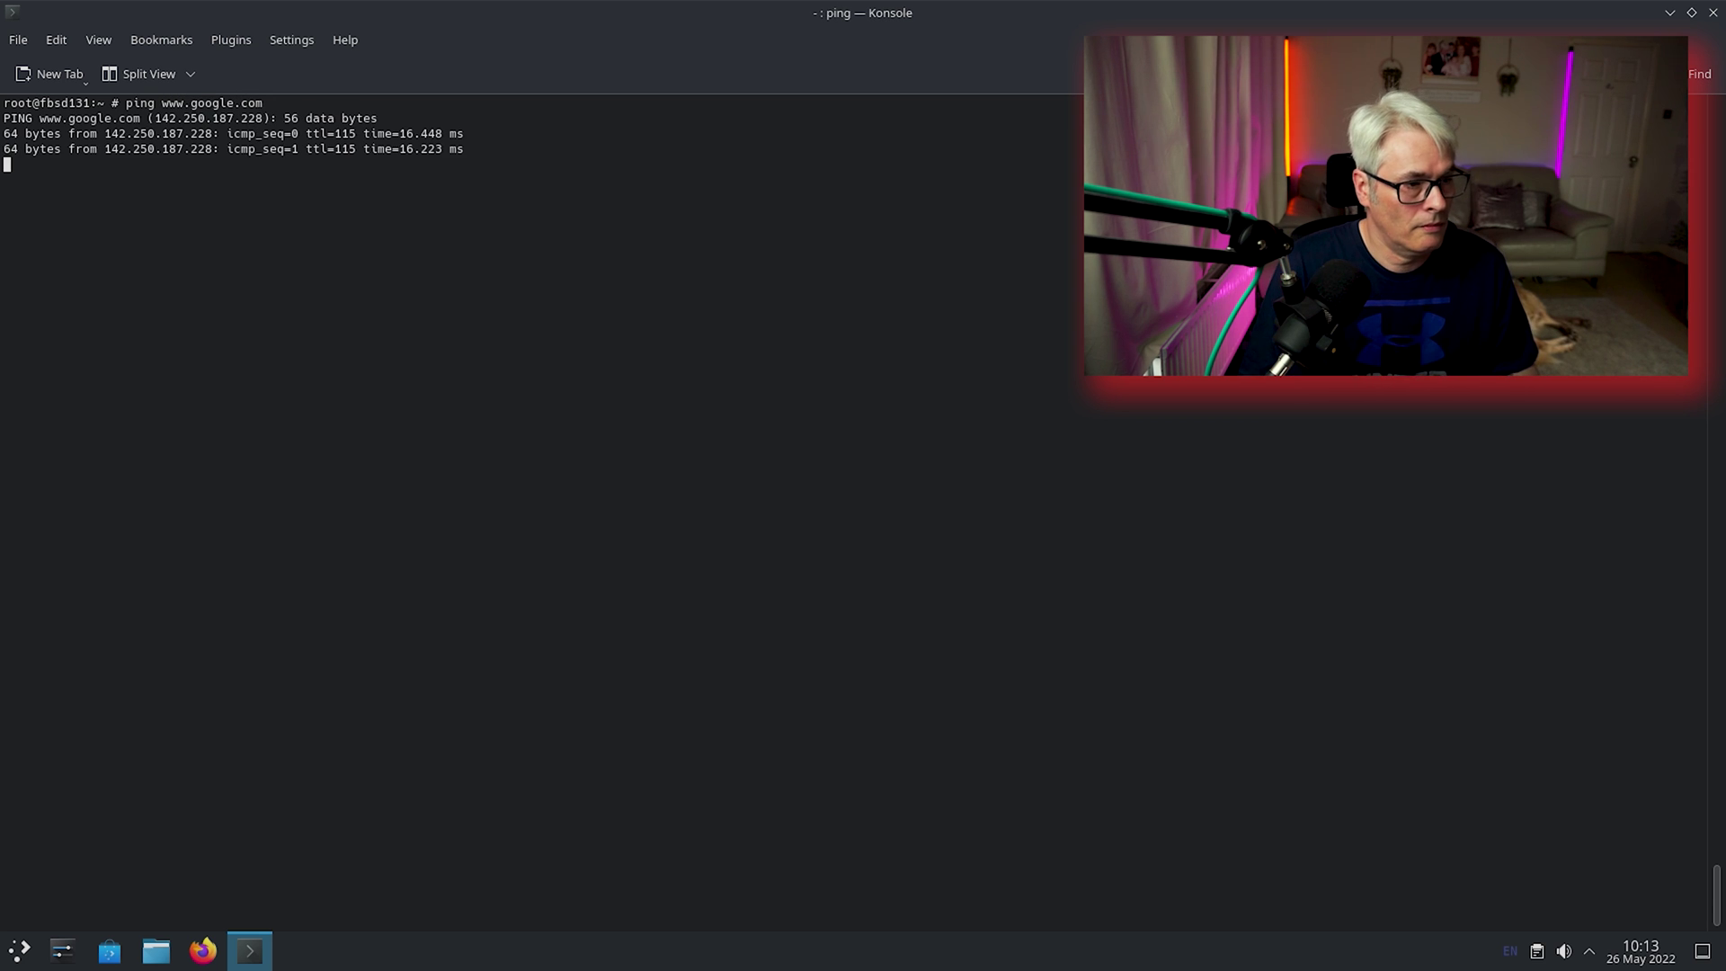
pyautogui.hotkey('ctrl', 'c')
# Try pkg install speedtest, then re-run the pkg search speedtest lookup.
pyautogui.write('pkg ')
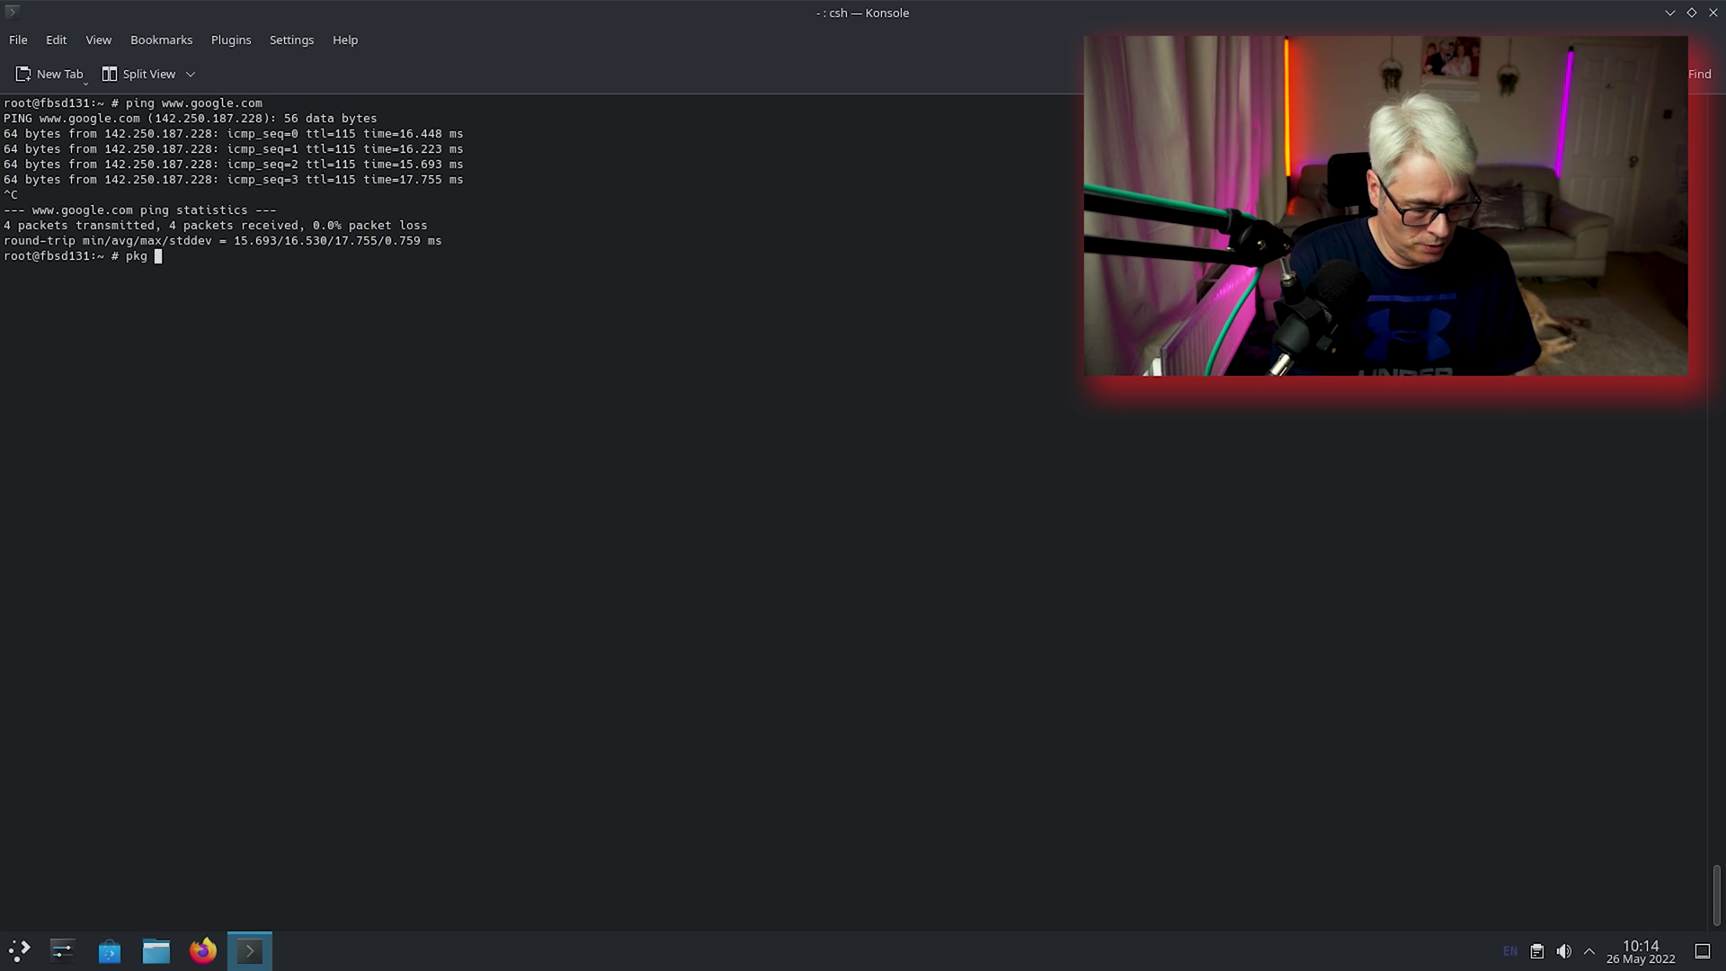
pyautogui.write('install speedtest')
pyautogui.press('Return')
pyautogui.press('Up')
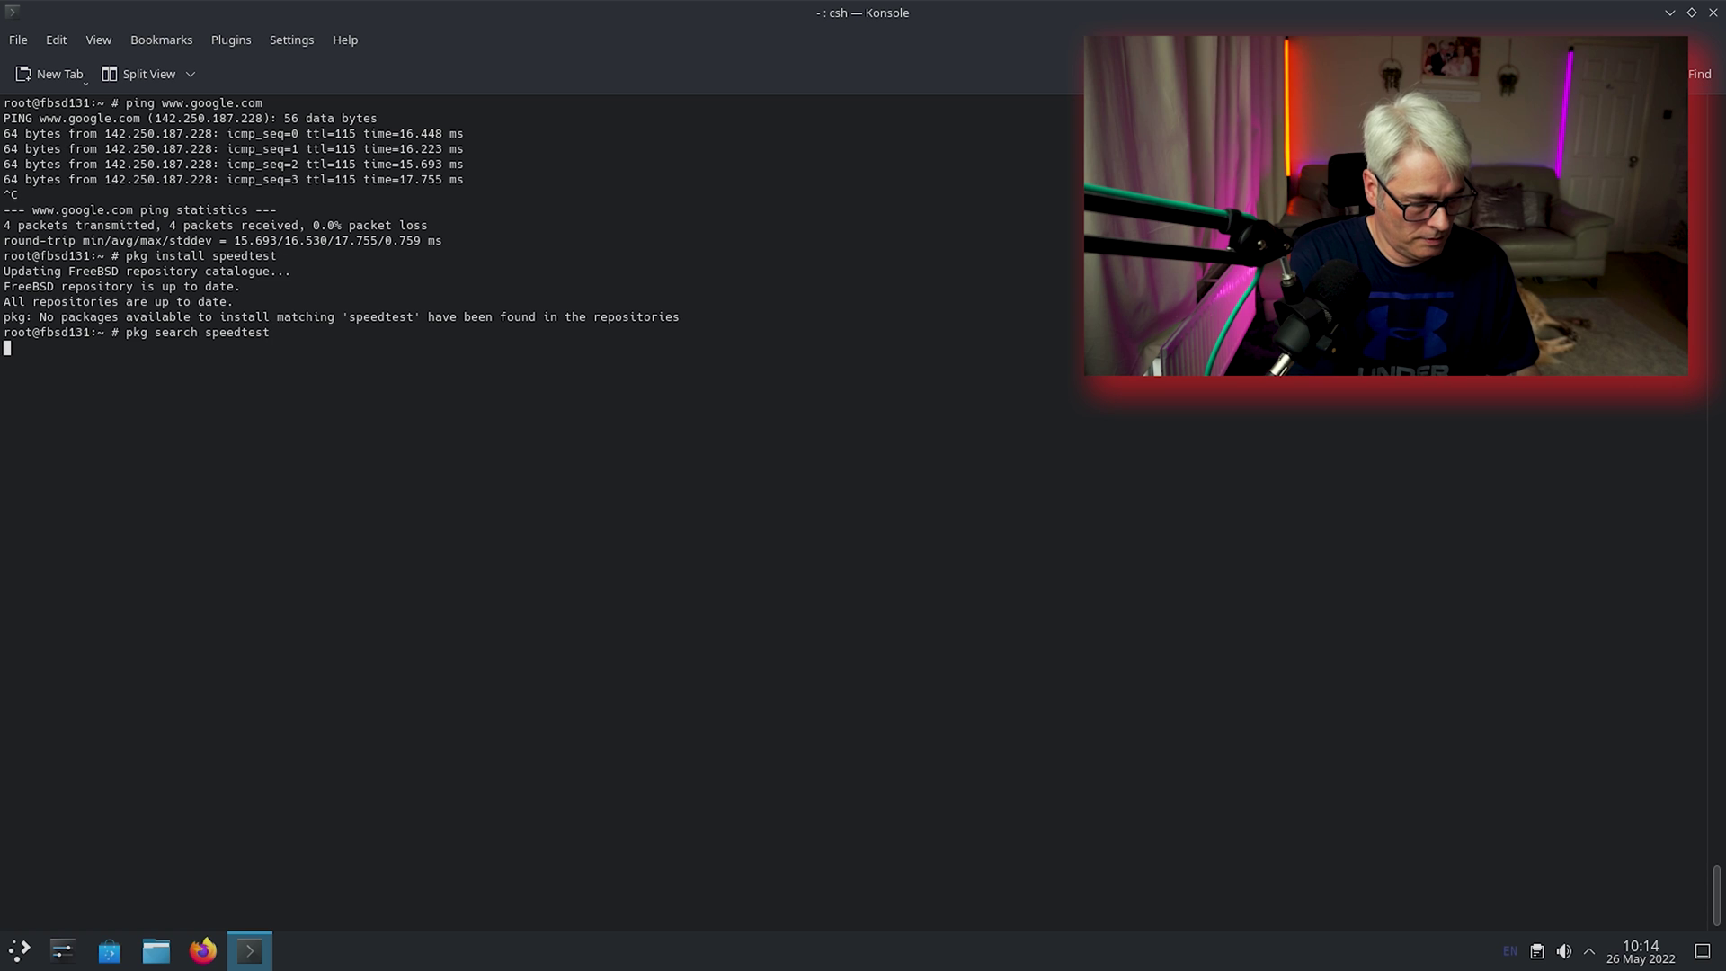
pyautogui.press('Up')
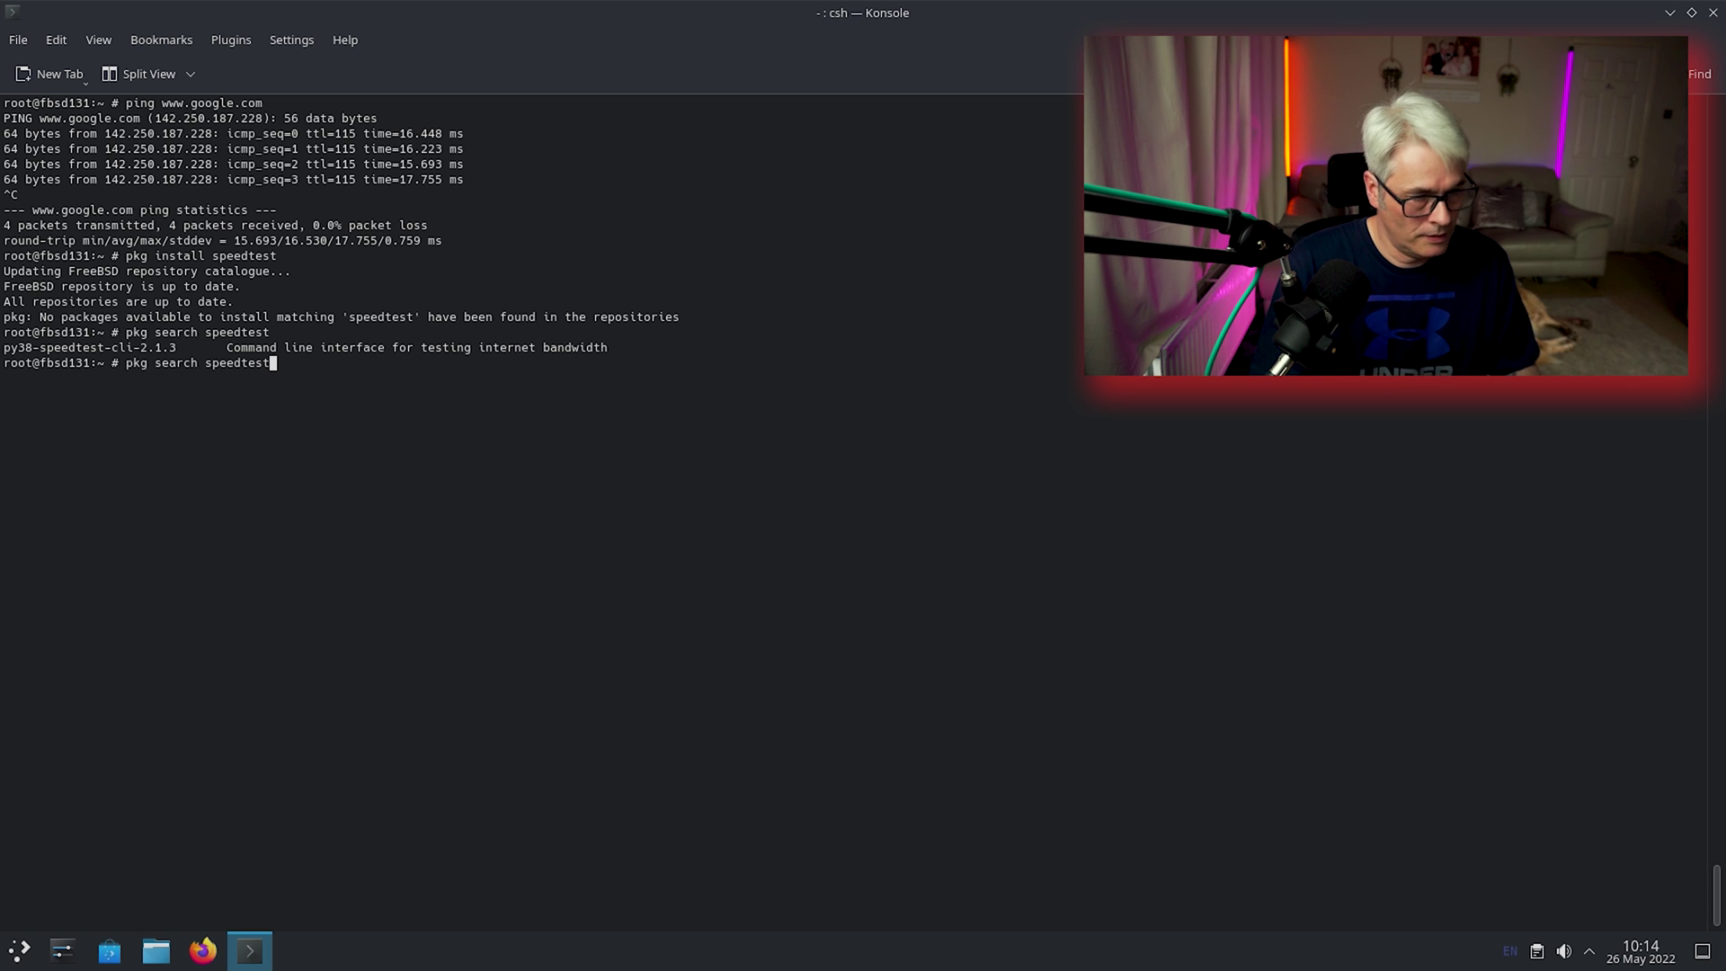
pyautogui.press('Return')
# Install the found py38-speedtest-cli package with pkg install, confirming with y.
pyautogui.write('pkg install')
pyautogui.doubleClick(149, 378)
pyautogui.rightClick(149, 377)
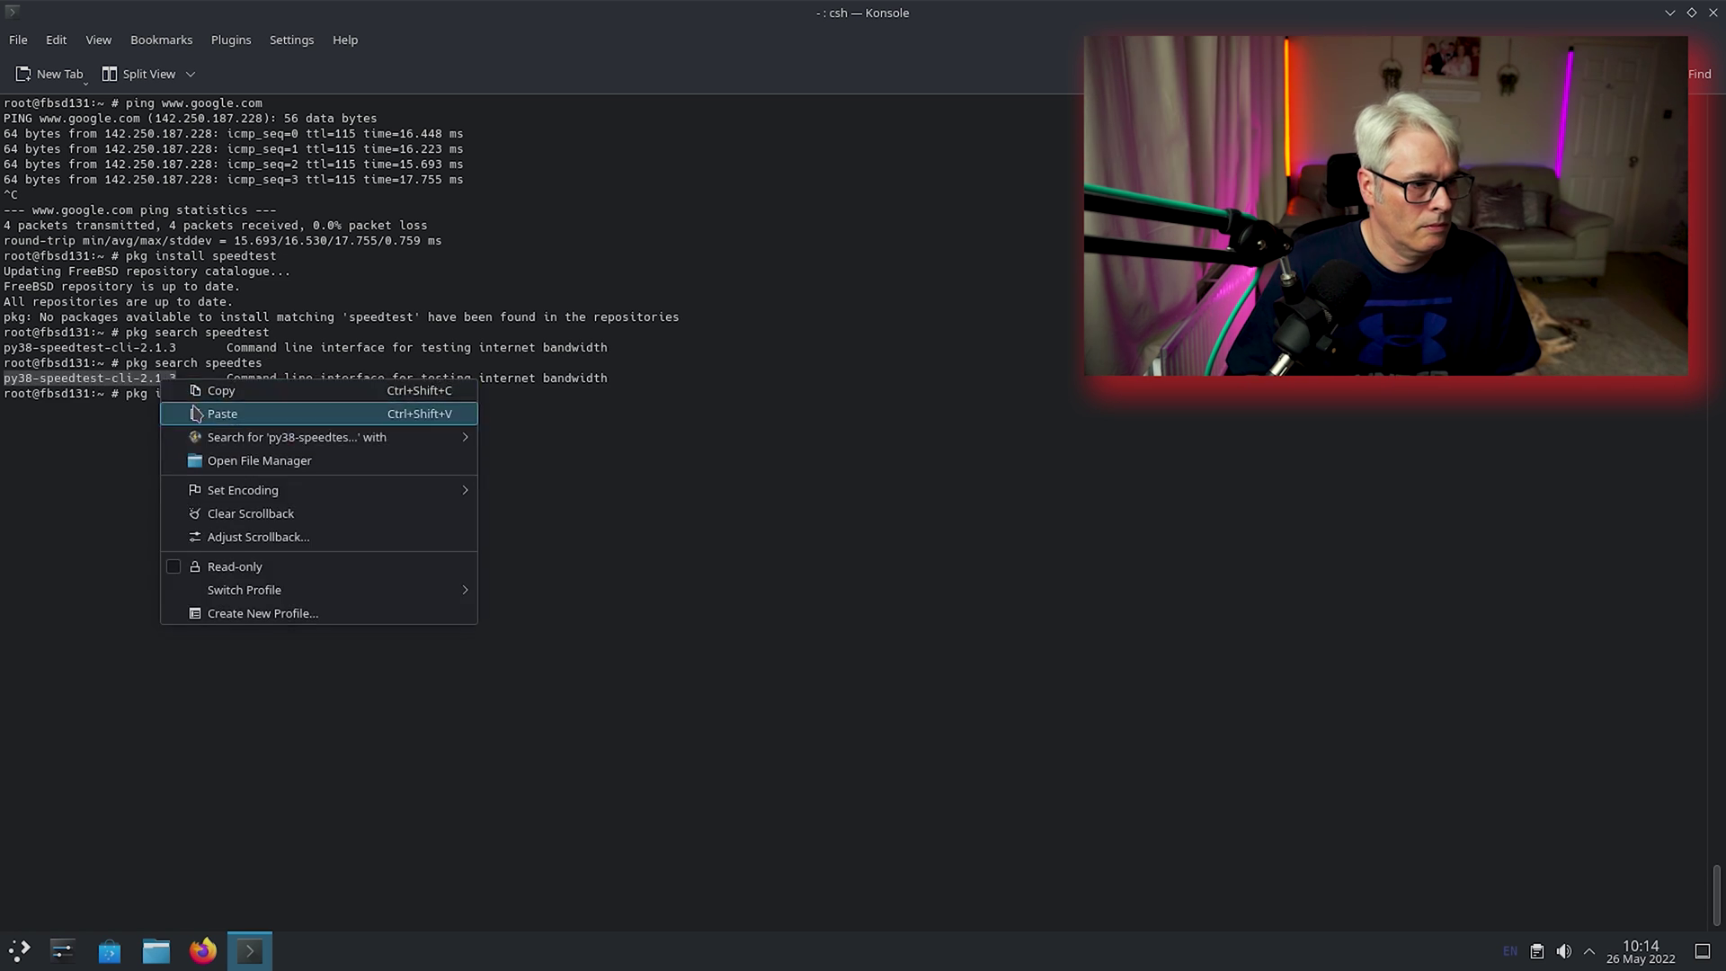
pyautogui.click(215, 411)
pyautogui.press('Return')
pyautogui.write('y')
pyautogui.press('Return')
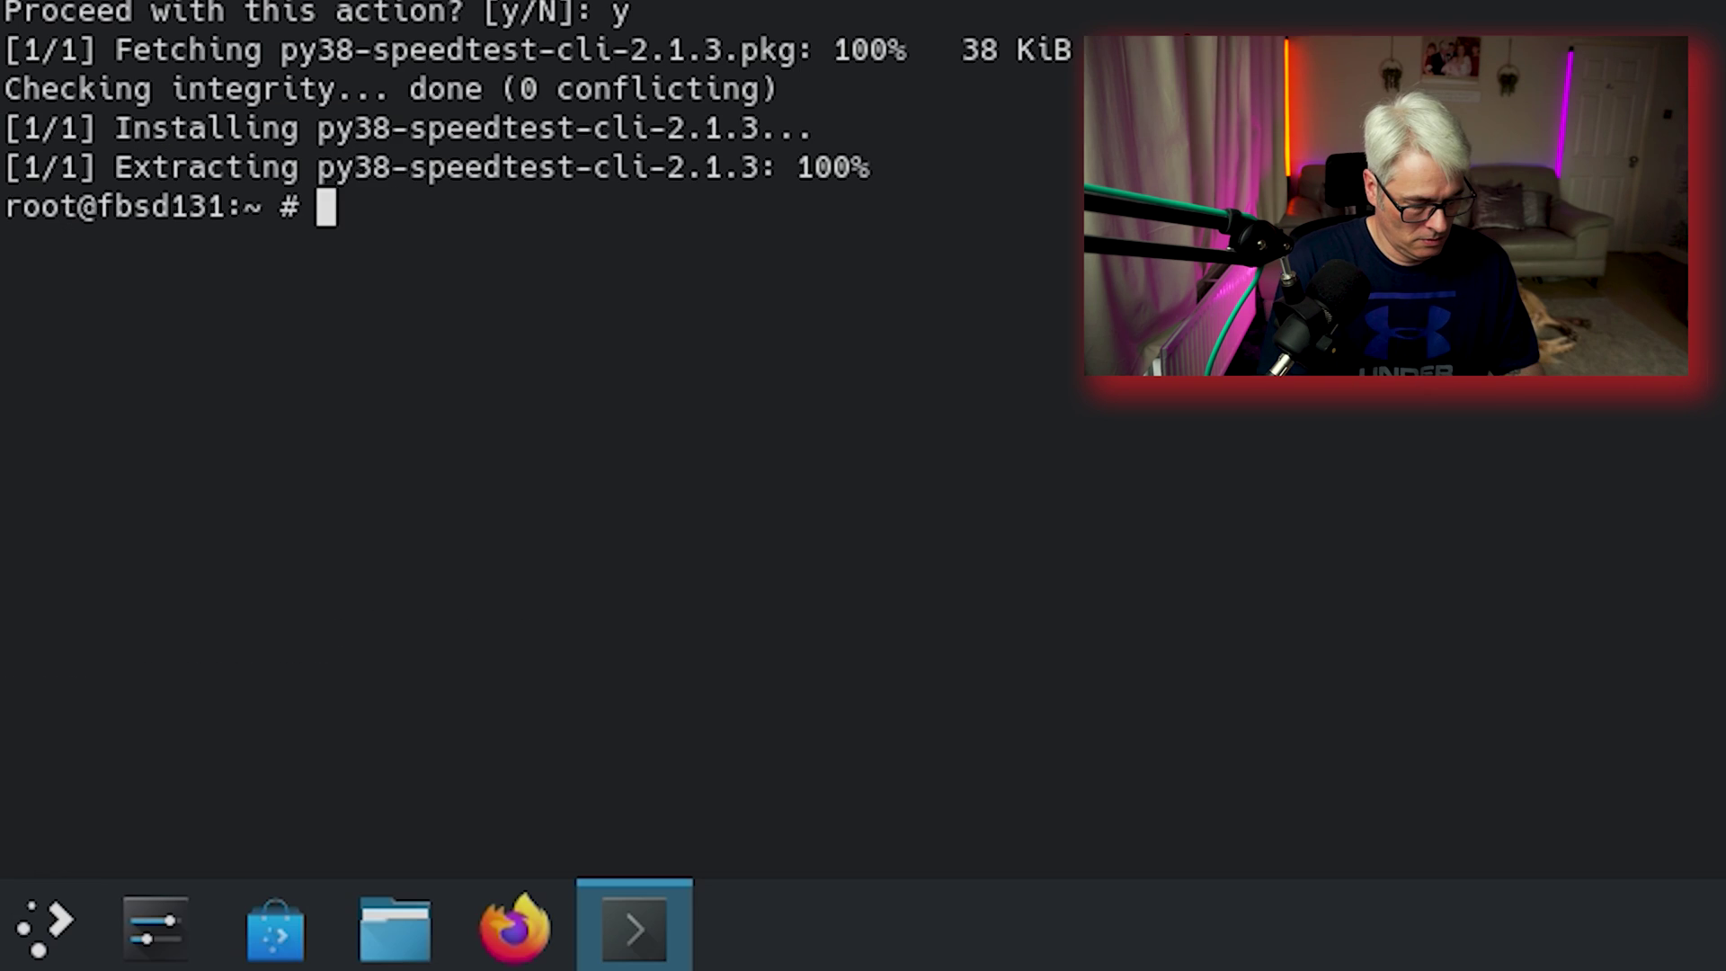
# Run speedtest (793.41 Mbit/s down, 48.43 Mbit/s up) and close Konsole.
pyautogui.write('sp')
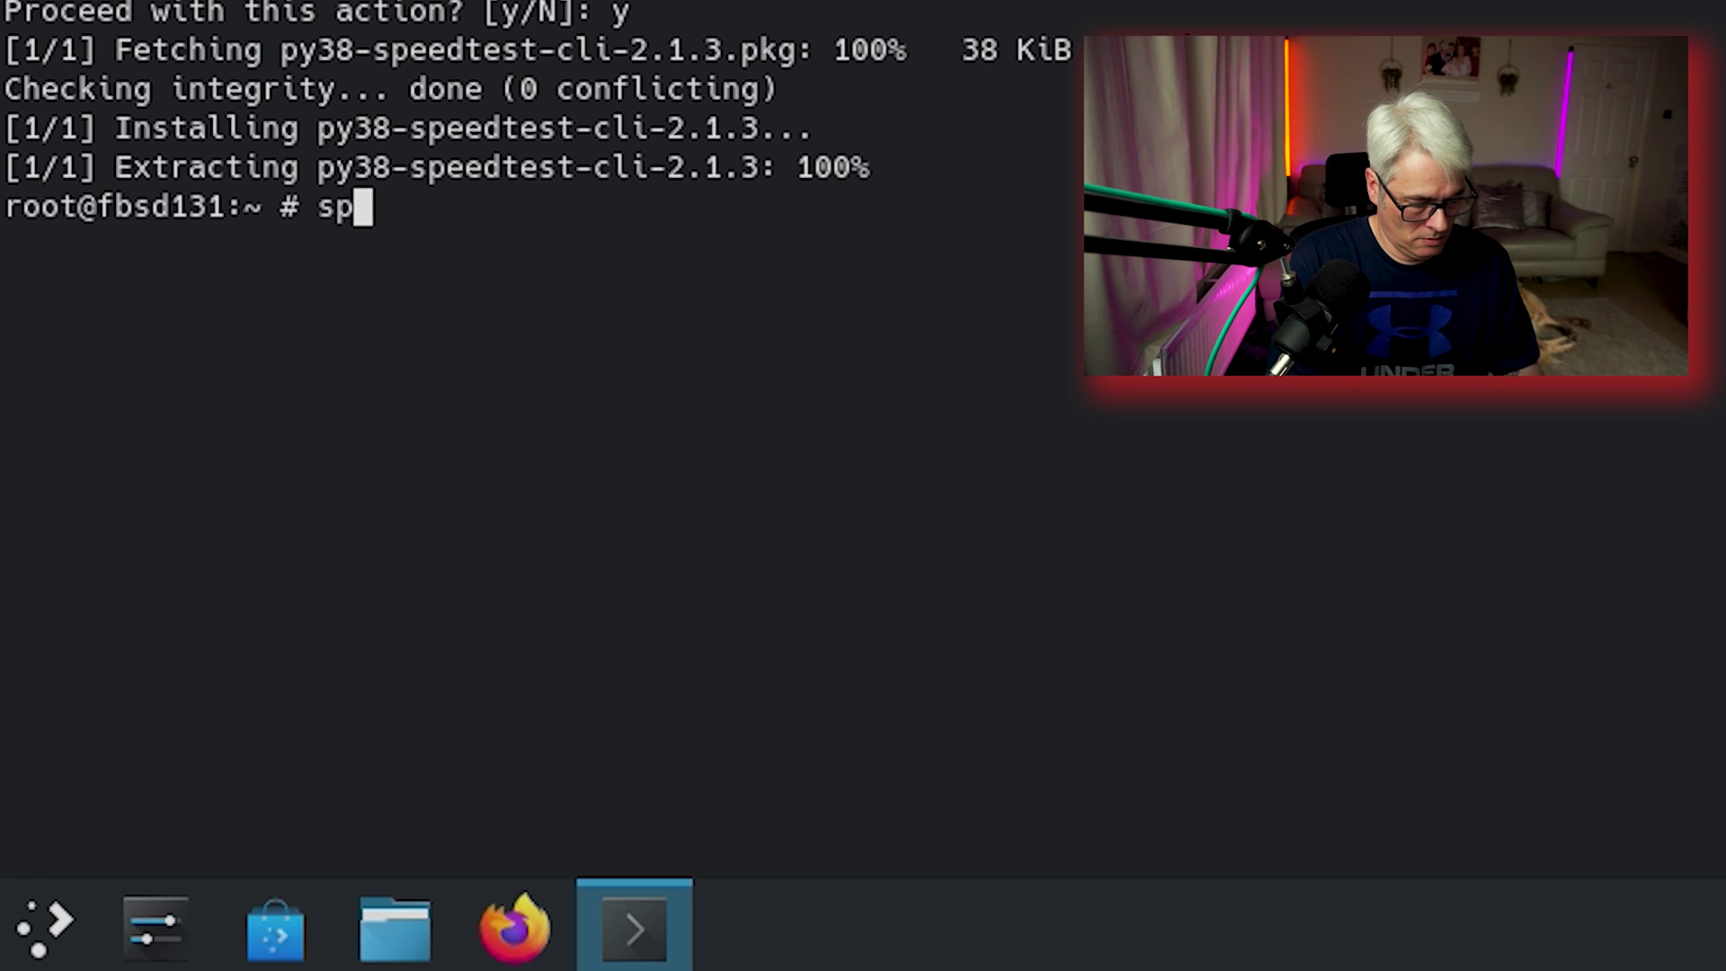
pyautogui.write('eedtest')
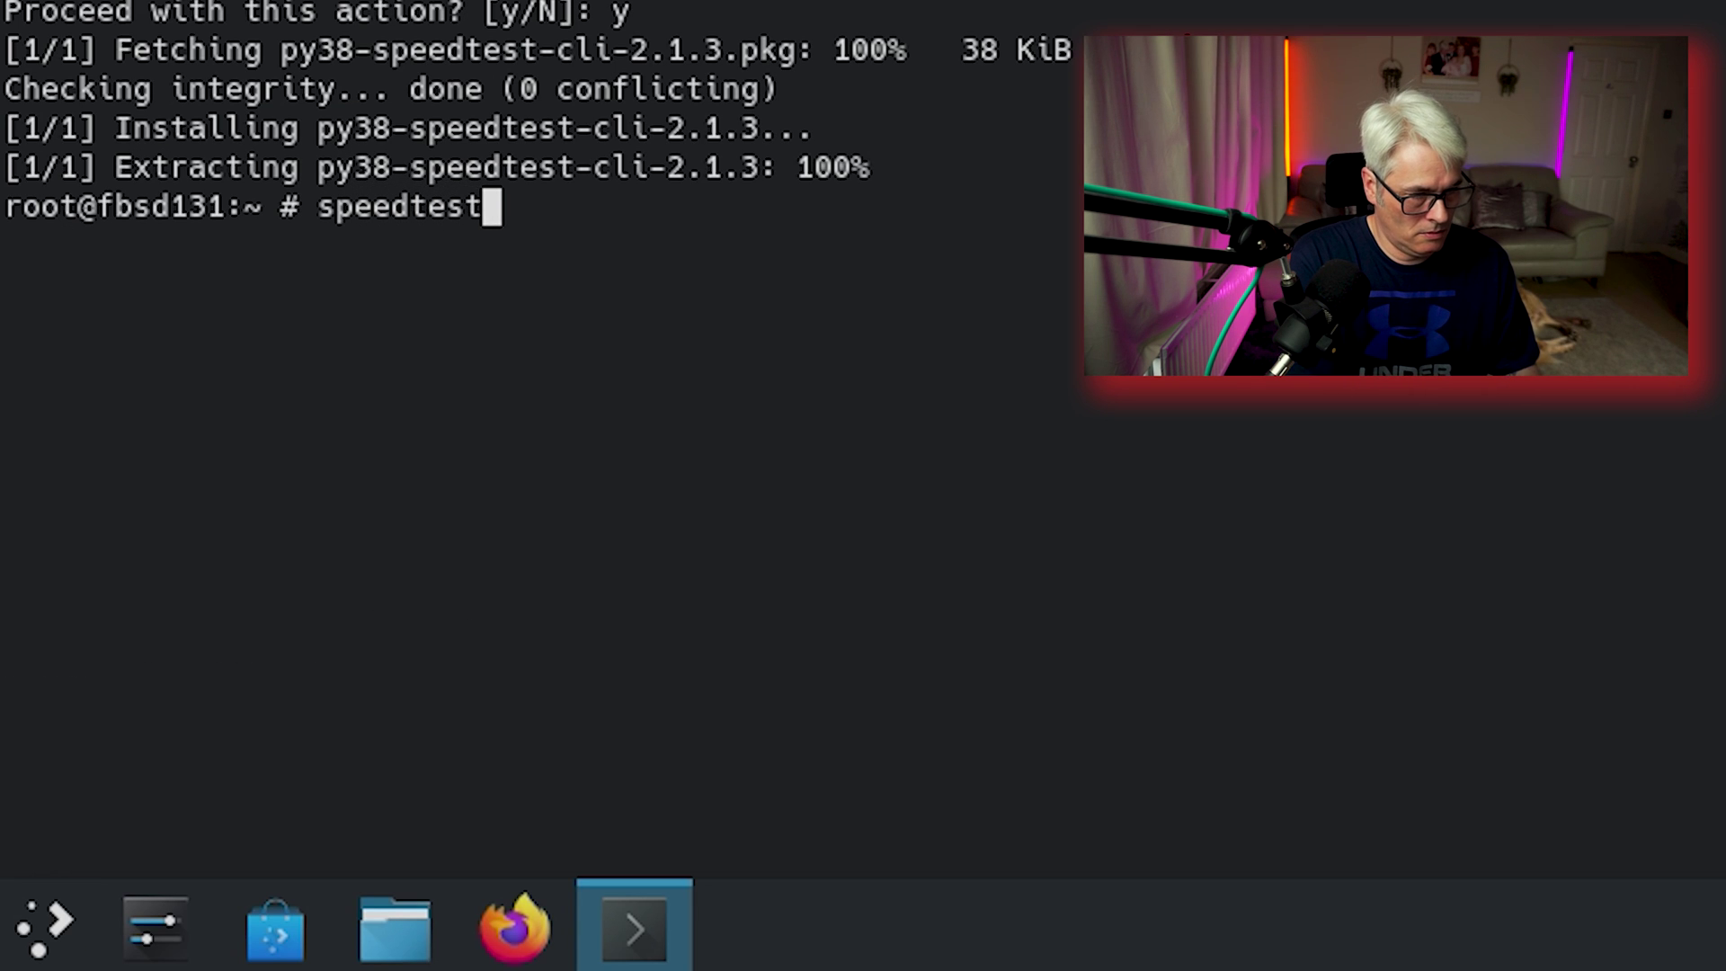
pyautogui.press('Return')
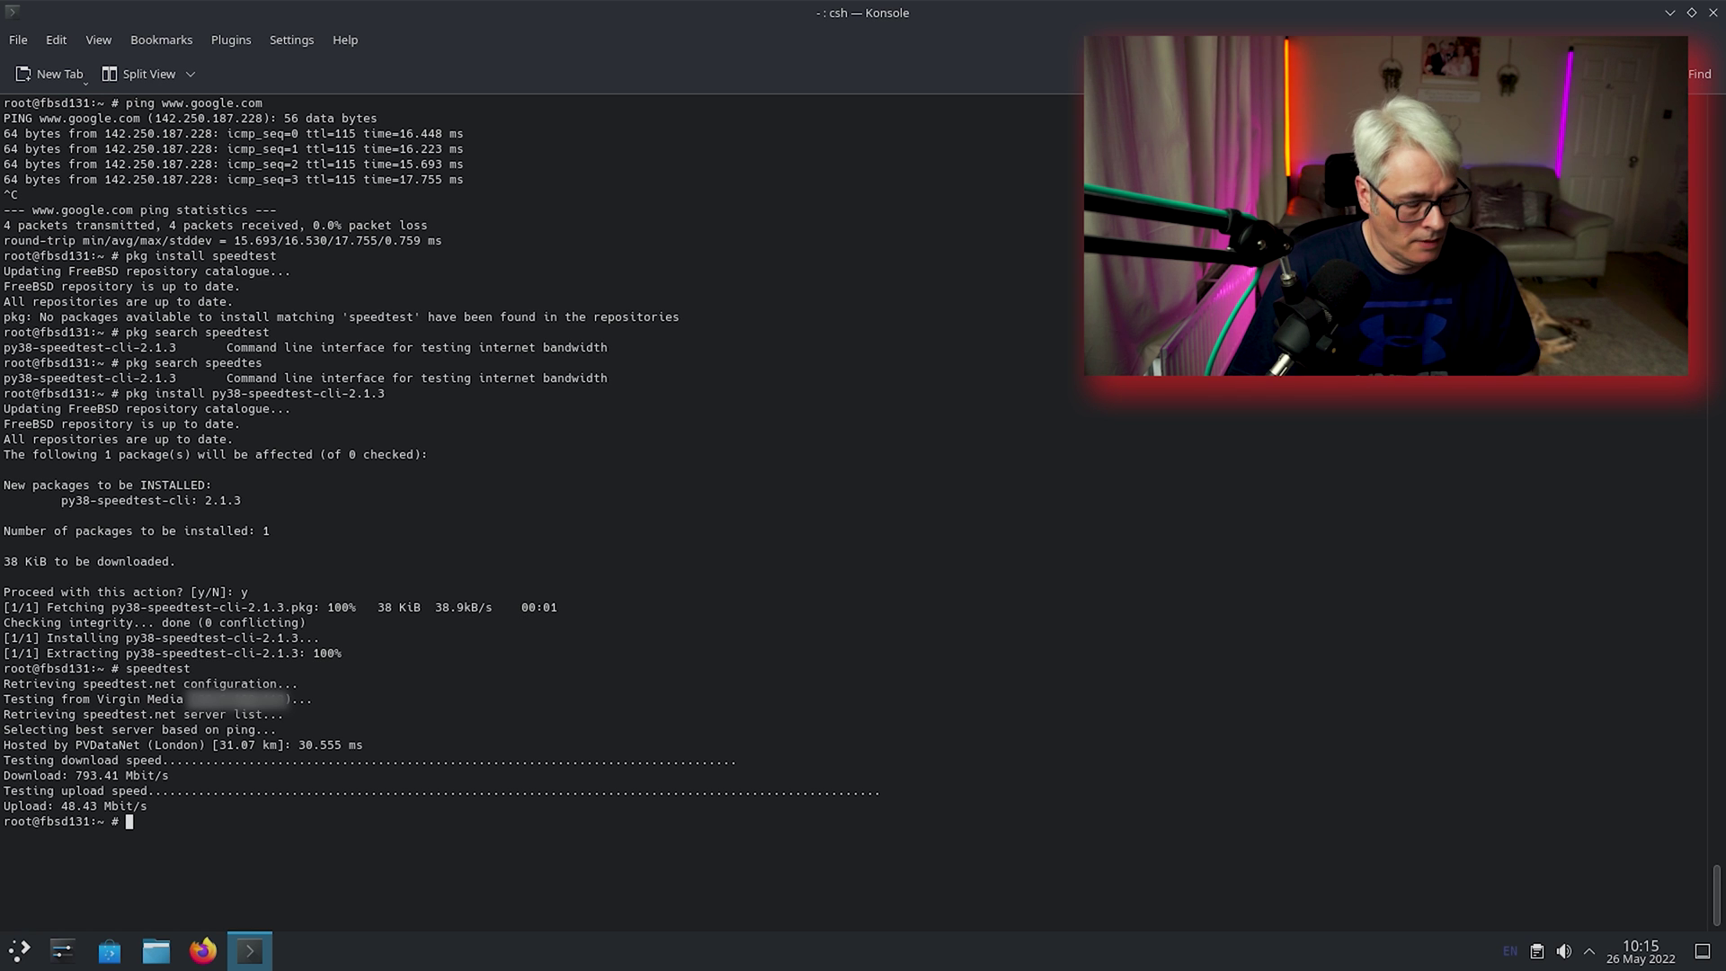
pyautogui.hotkey('ctrl', 'd')
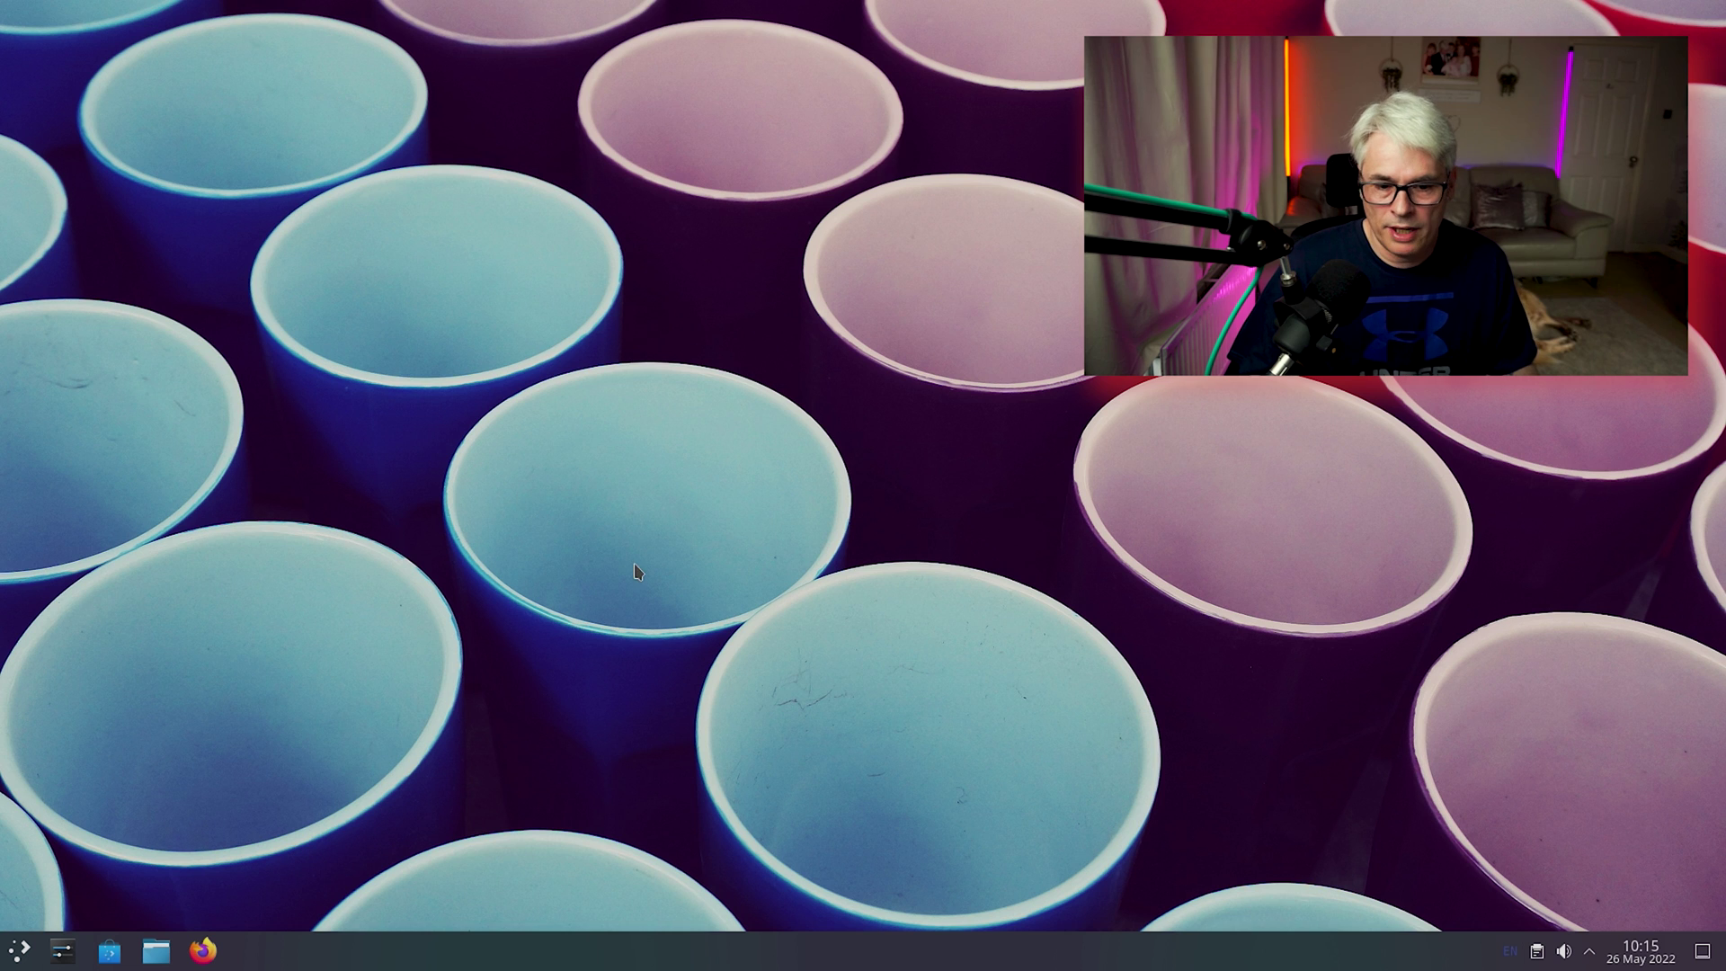
# Check for updates in Discover from the system tray, confirm up to date, and quit.
pyautogui.click(1588, 954)
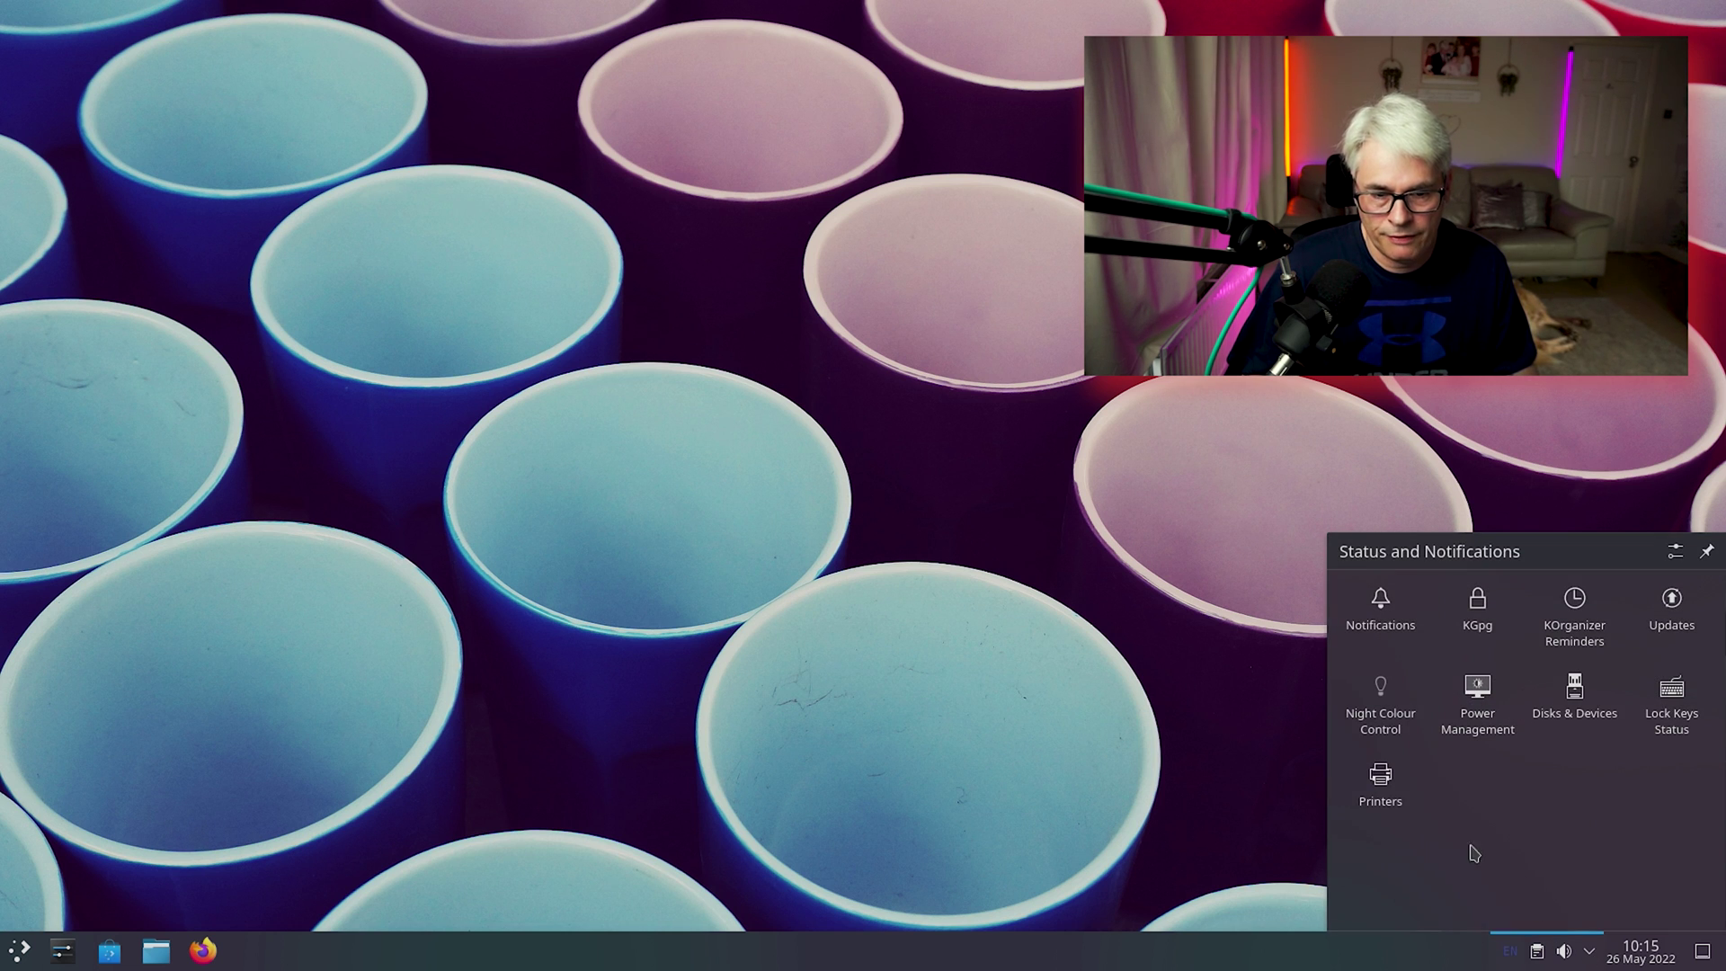
pyautogui.click(1707, 603)
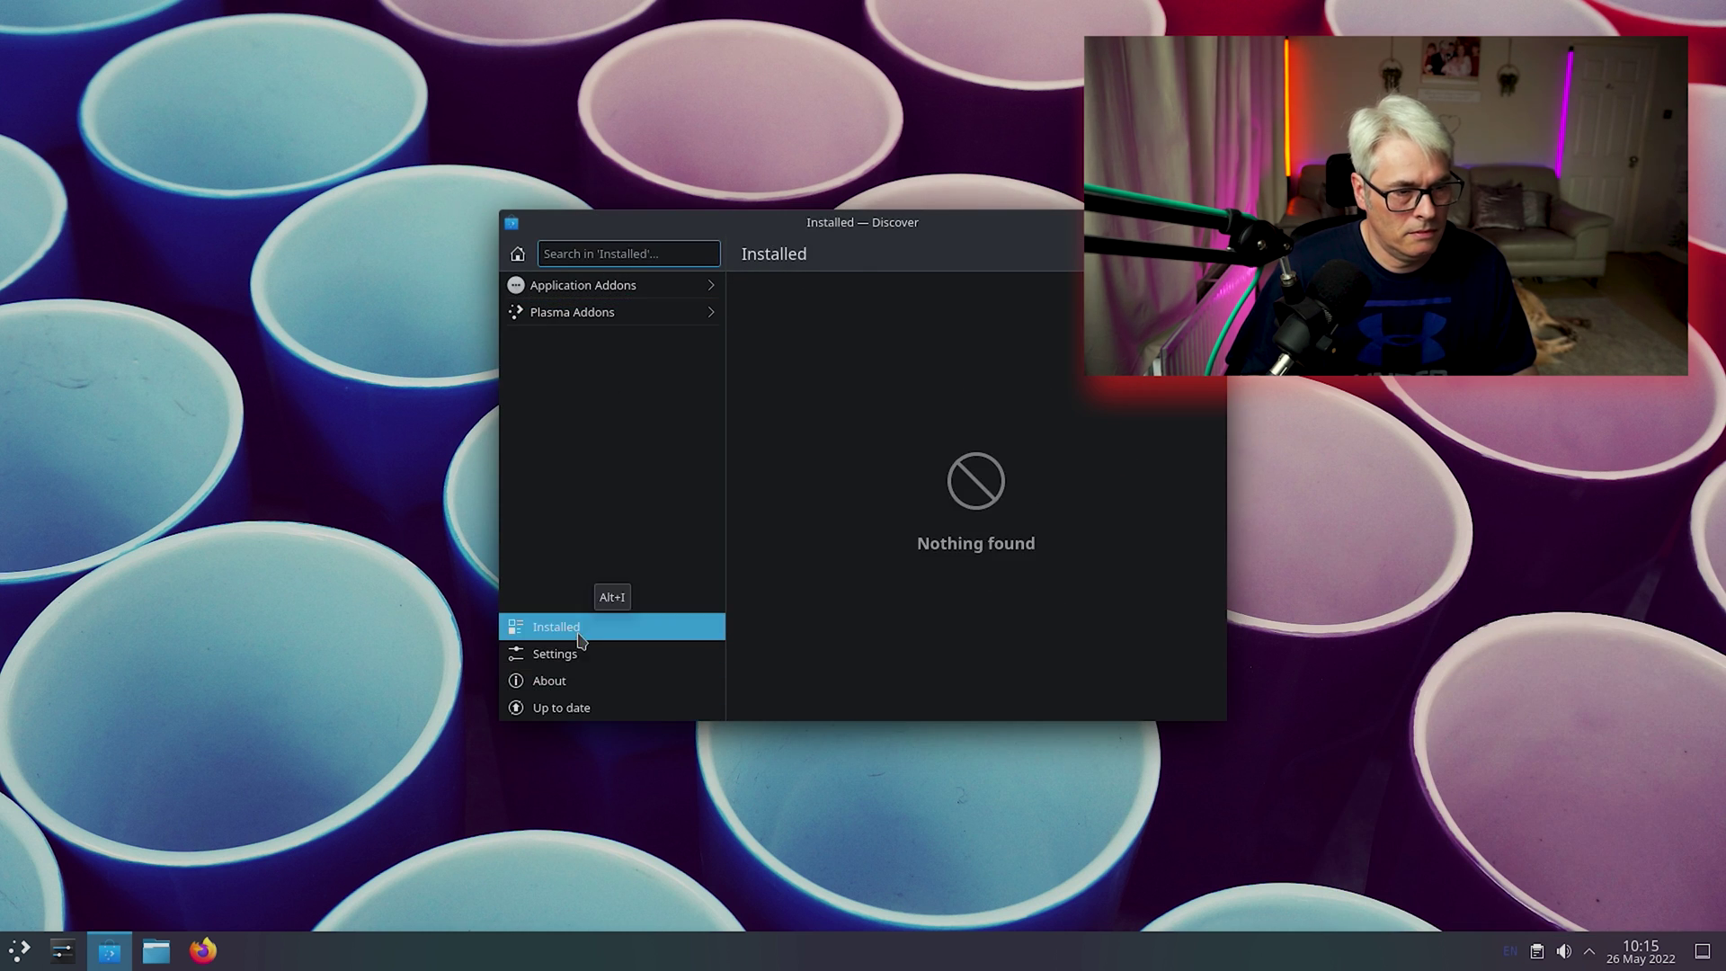
pyautogui.click(549, 681)
pyautogui.hotkey('ctrl', 'q')
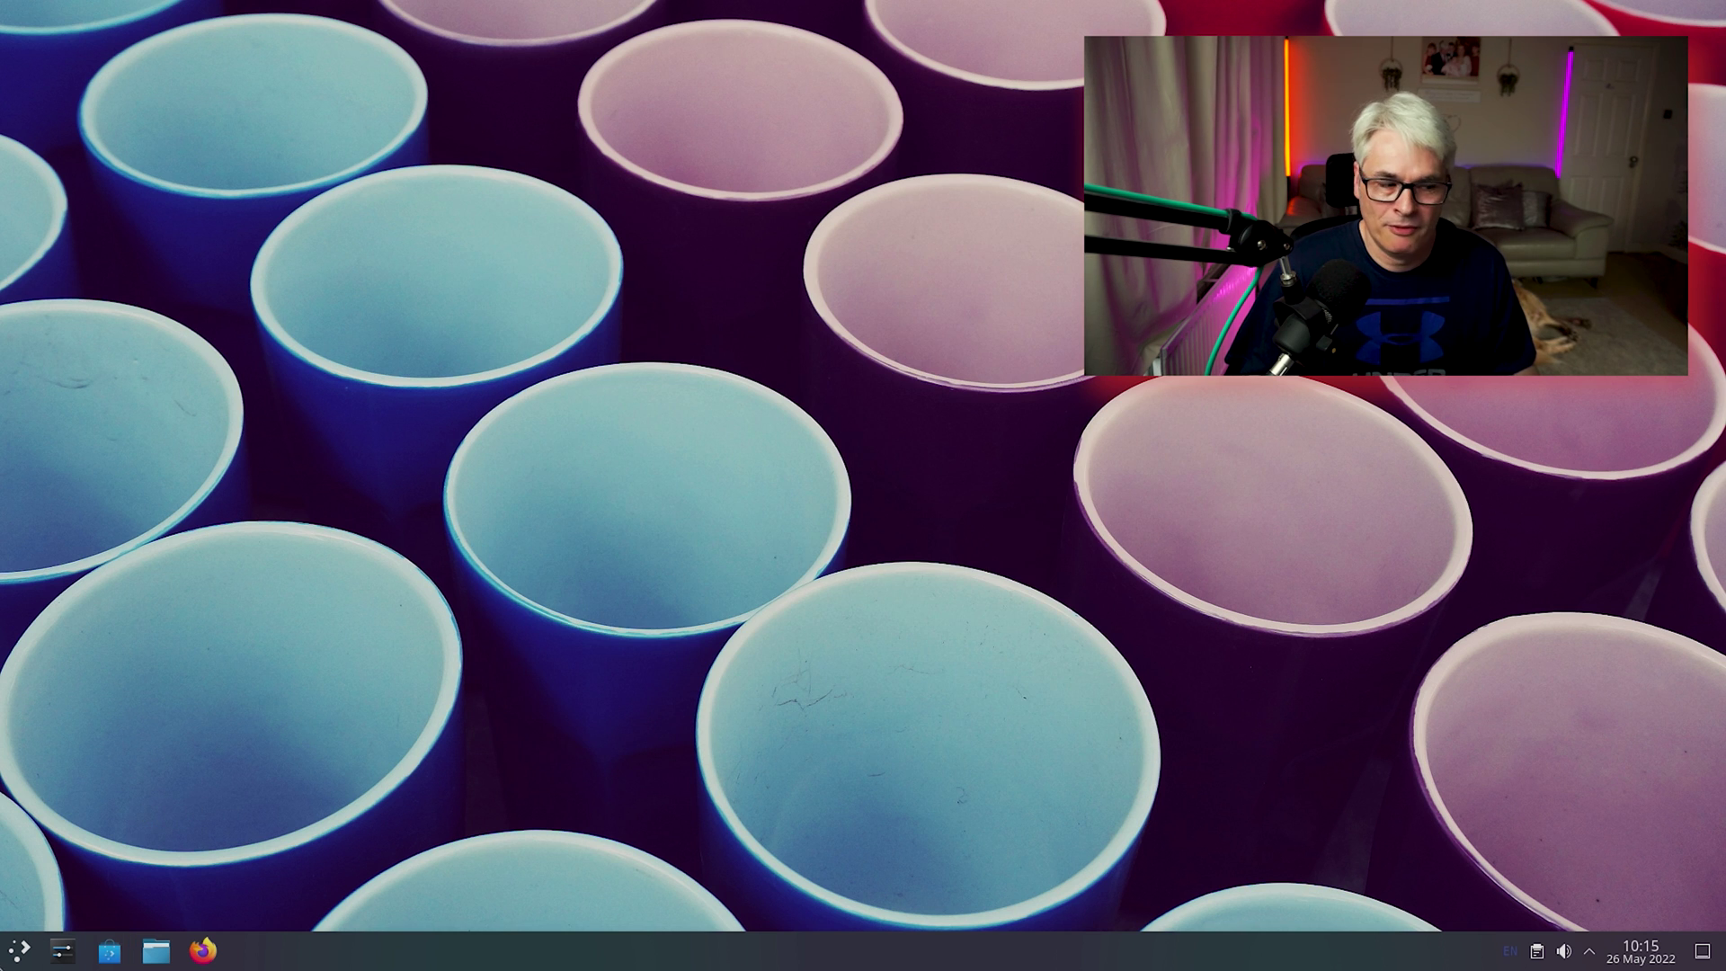
# Launch Dolphin at the Home folder and maximize its window.
pyautogui.click(19, 949)
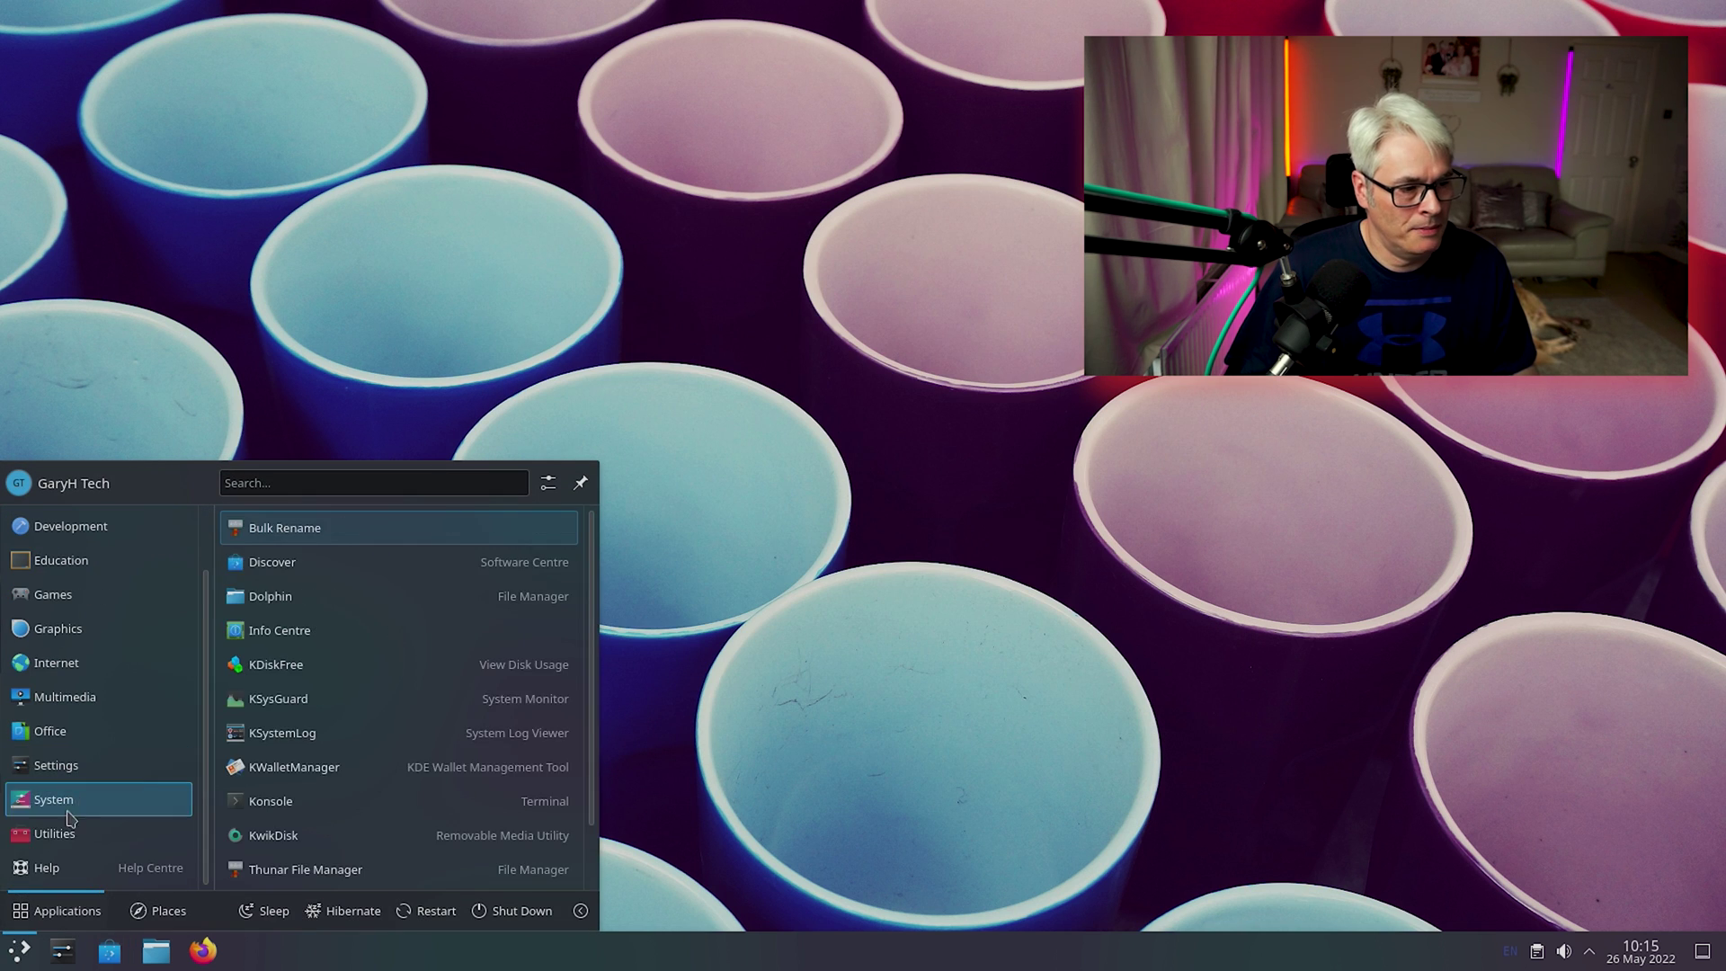
pyautogui.moveTo(56, 841)
pyautogui.press('super+e')
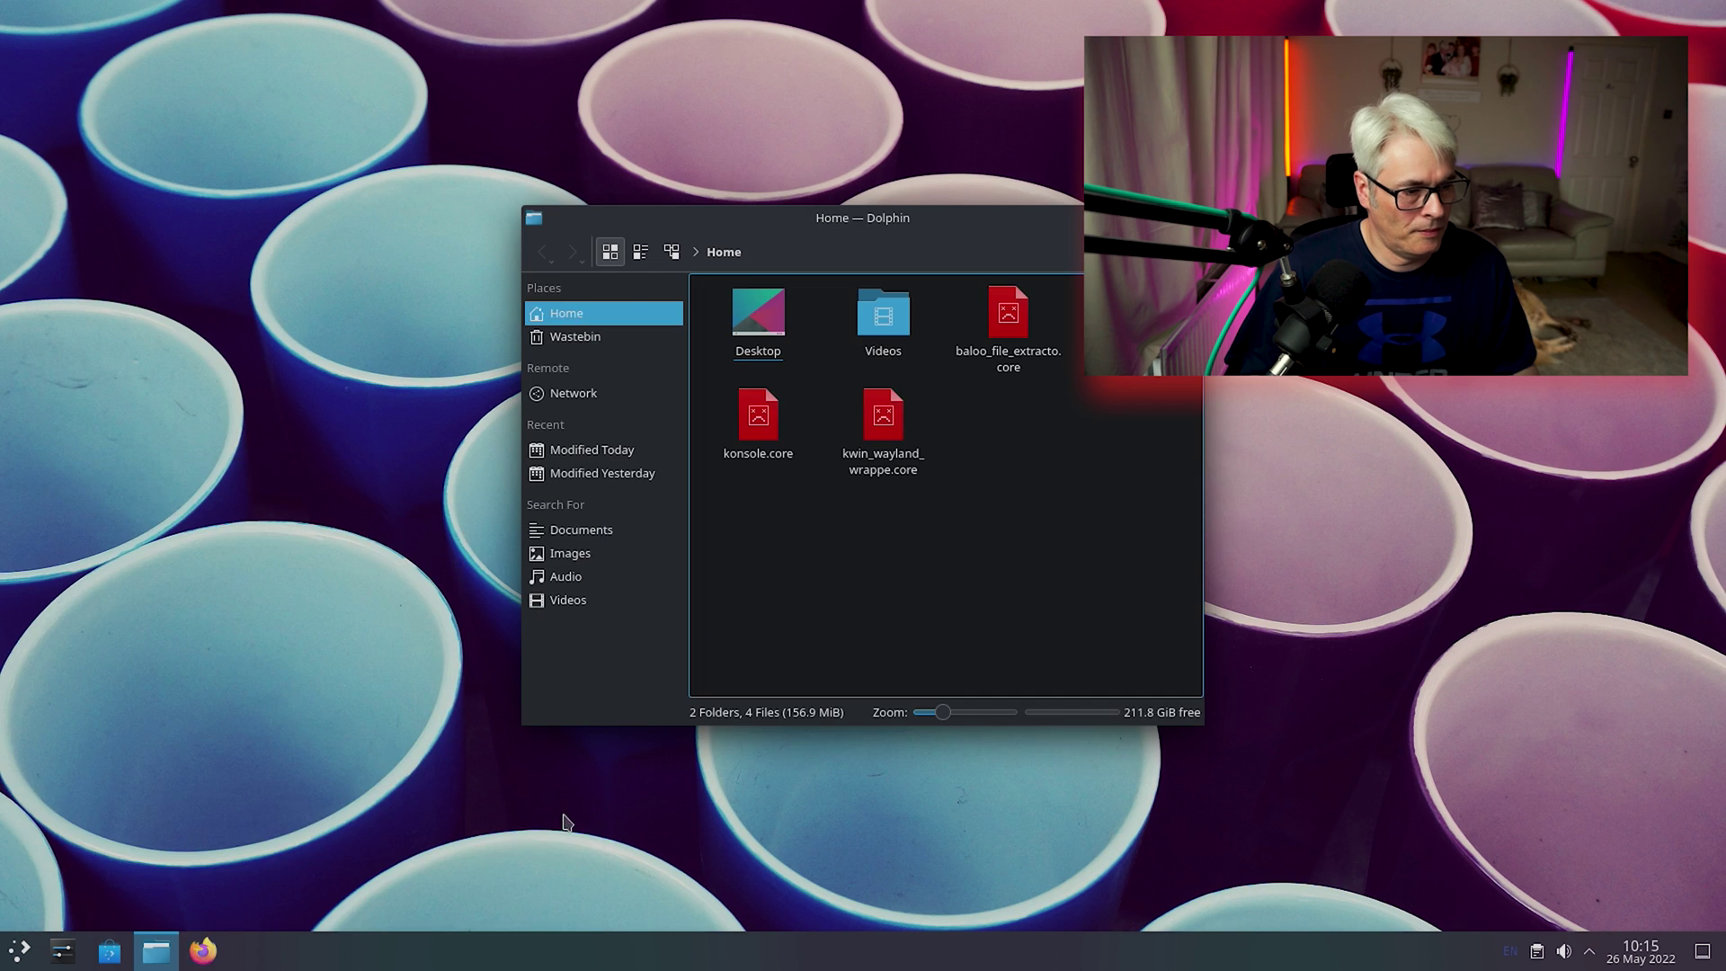
pyautogui.press('super+Page_Up')
# Browse Network, the empty Wastebin and Home, then close Dolphin and dismiss the desktop menu.
pyautogui.click(61, 188)
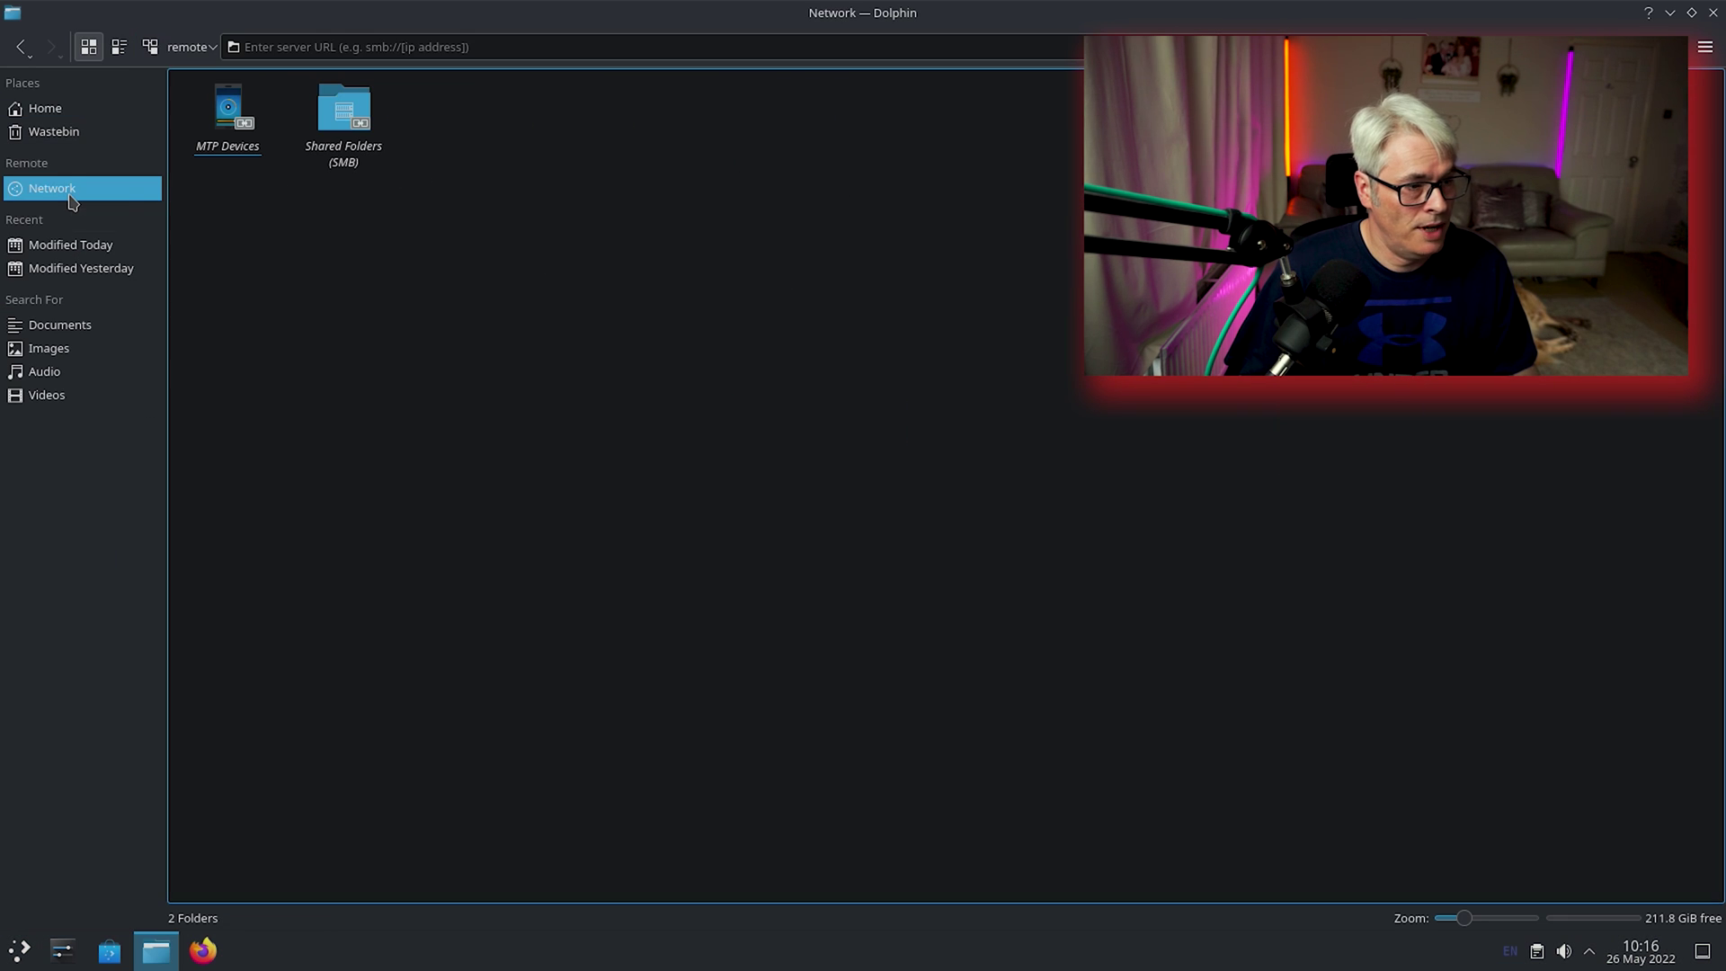
pyautogui.click(67, 137)
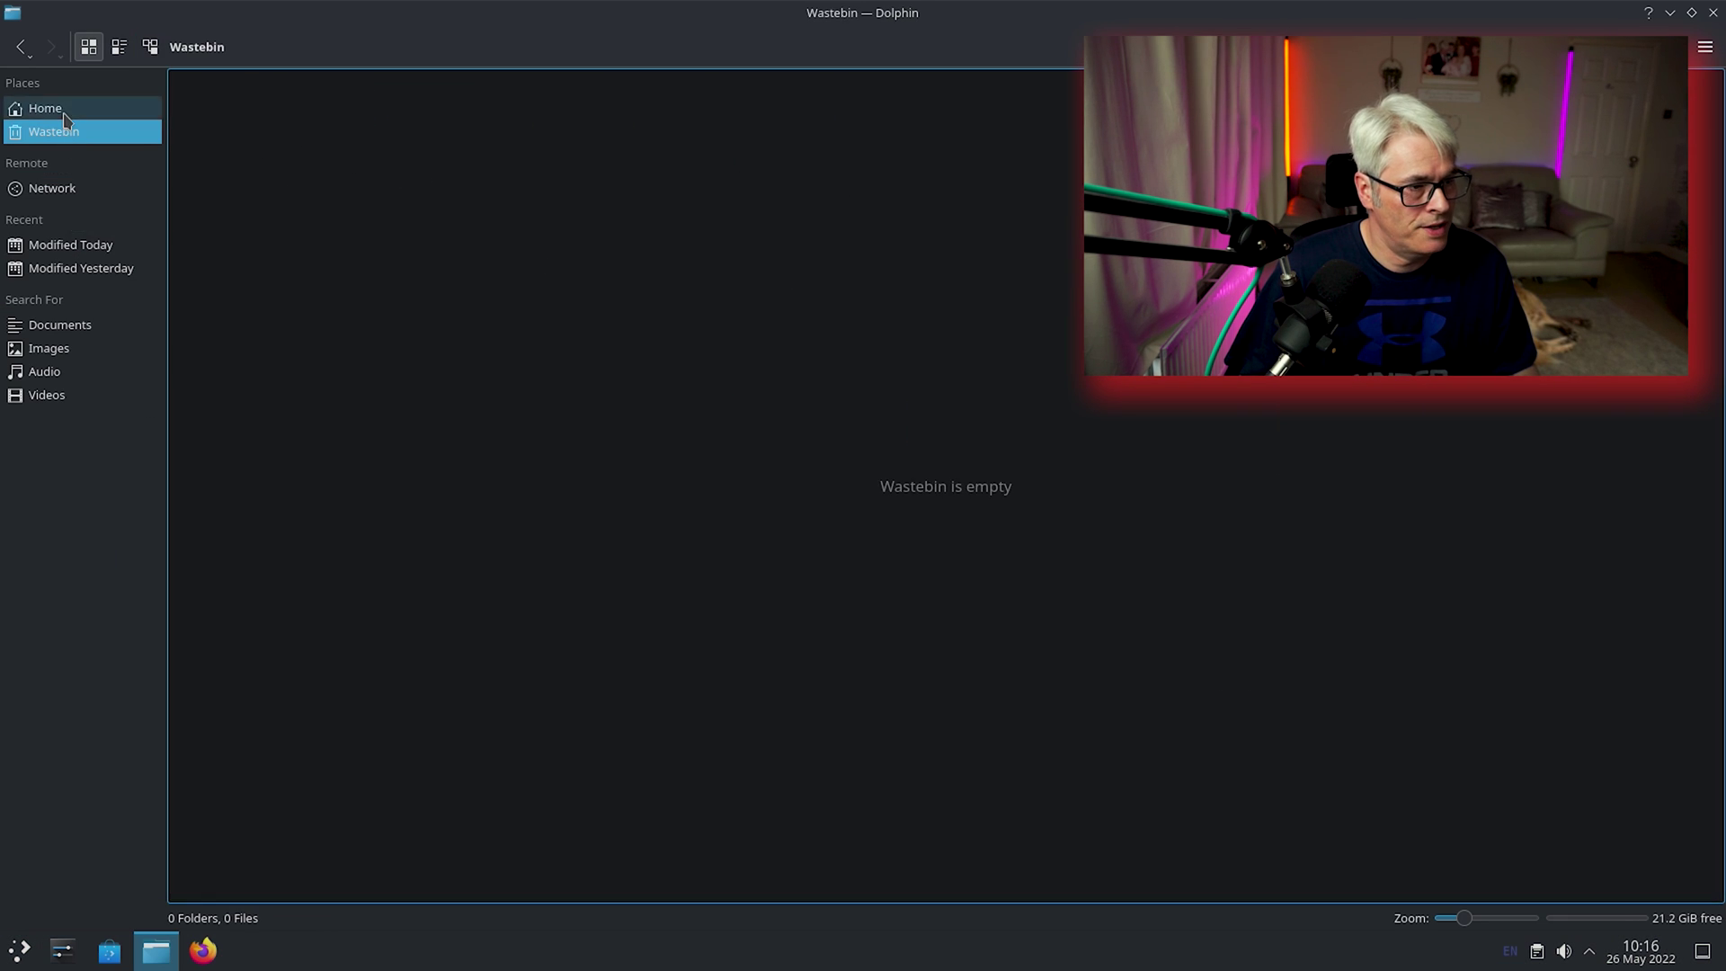
pyautogui.click(45, 108)
pyautogui.press('super+d')
pyautogui.rightClick(731, 335)
pyautogui.click(617, 363)
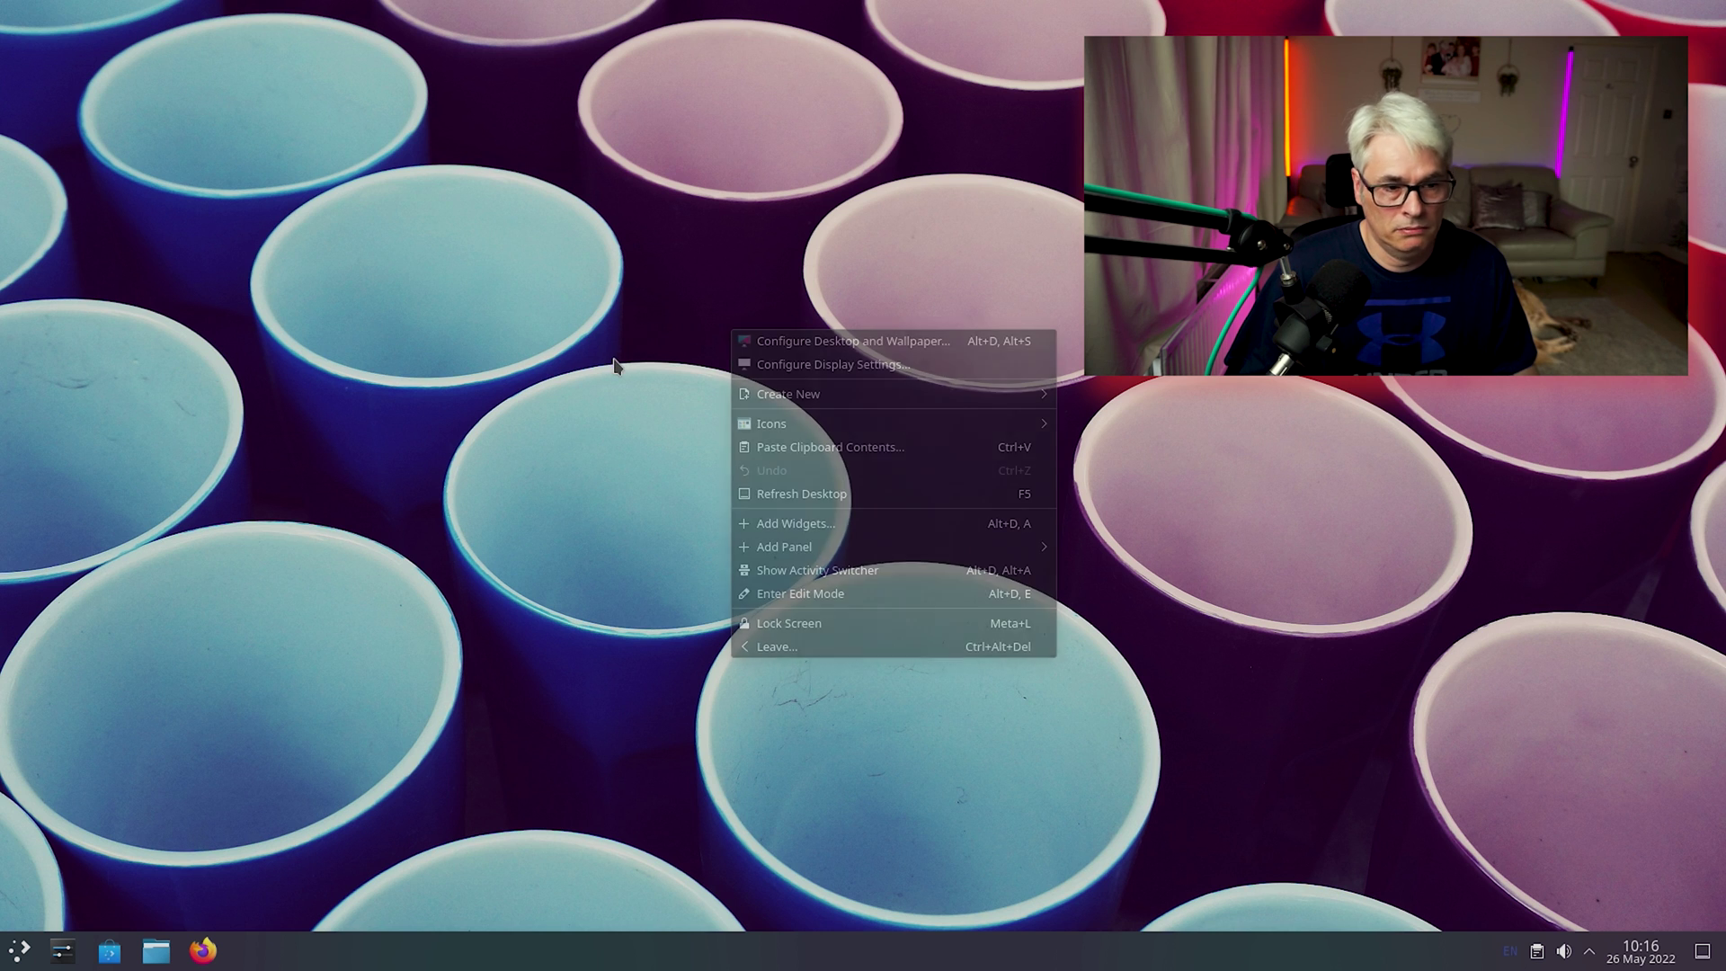
pyautogui.click(17, 957)
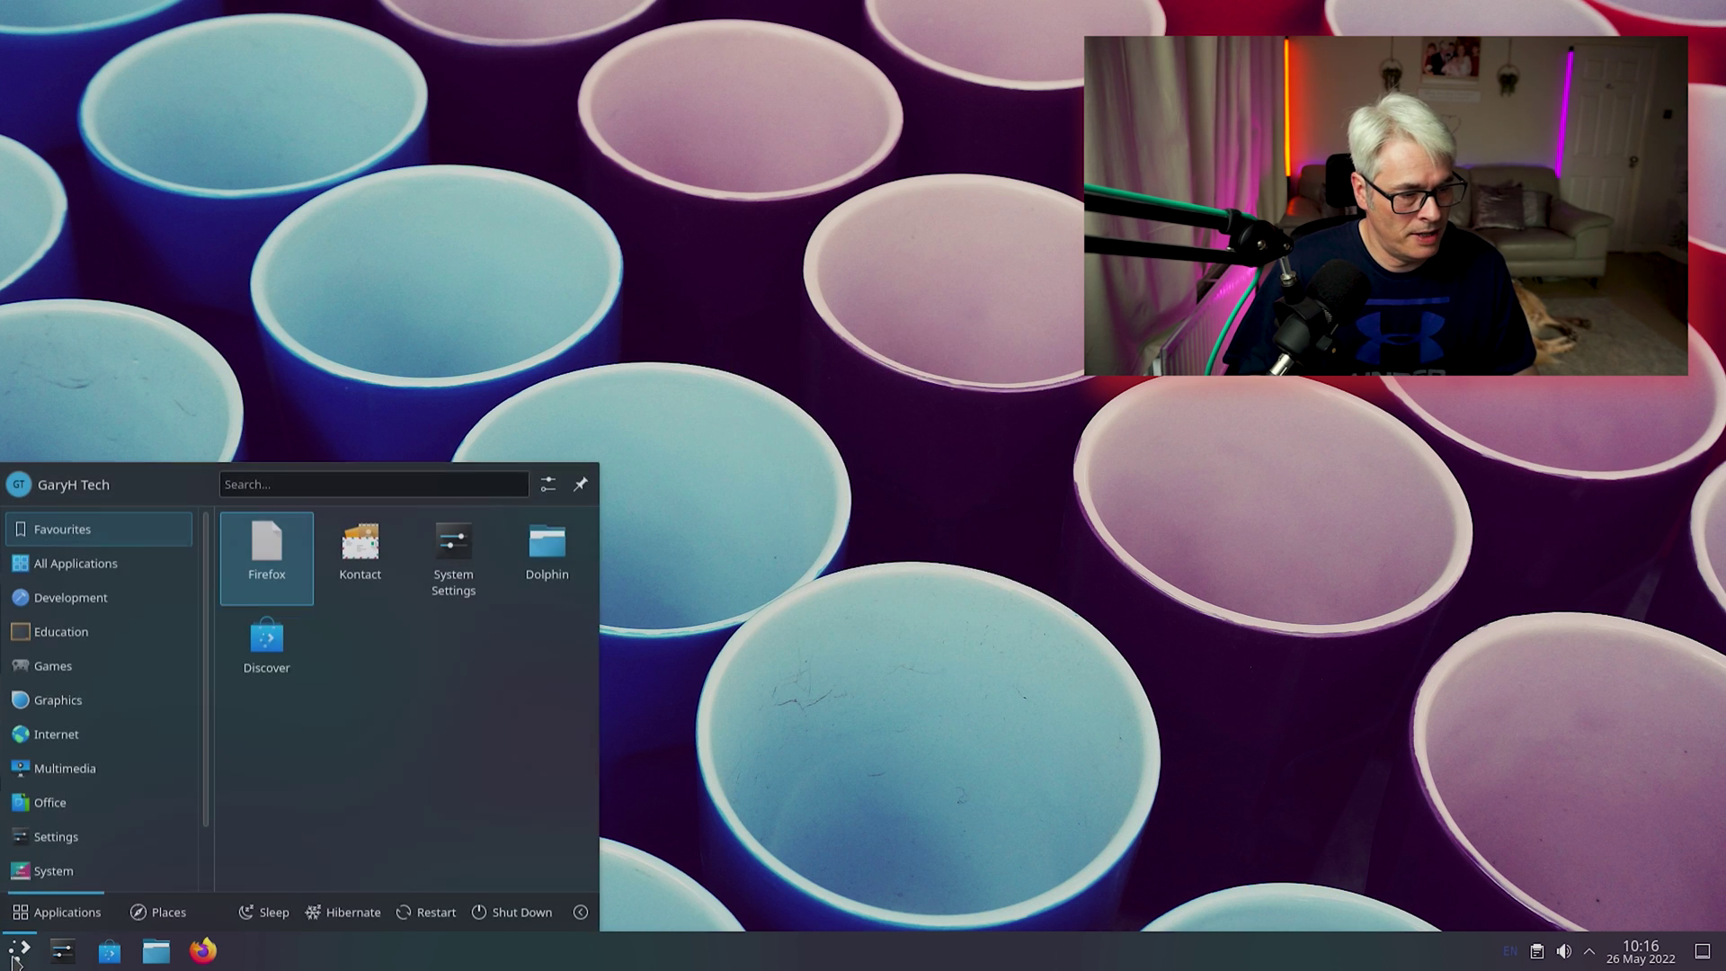
pyautogui.scroll(-2, 102, 837)
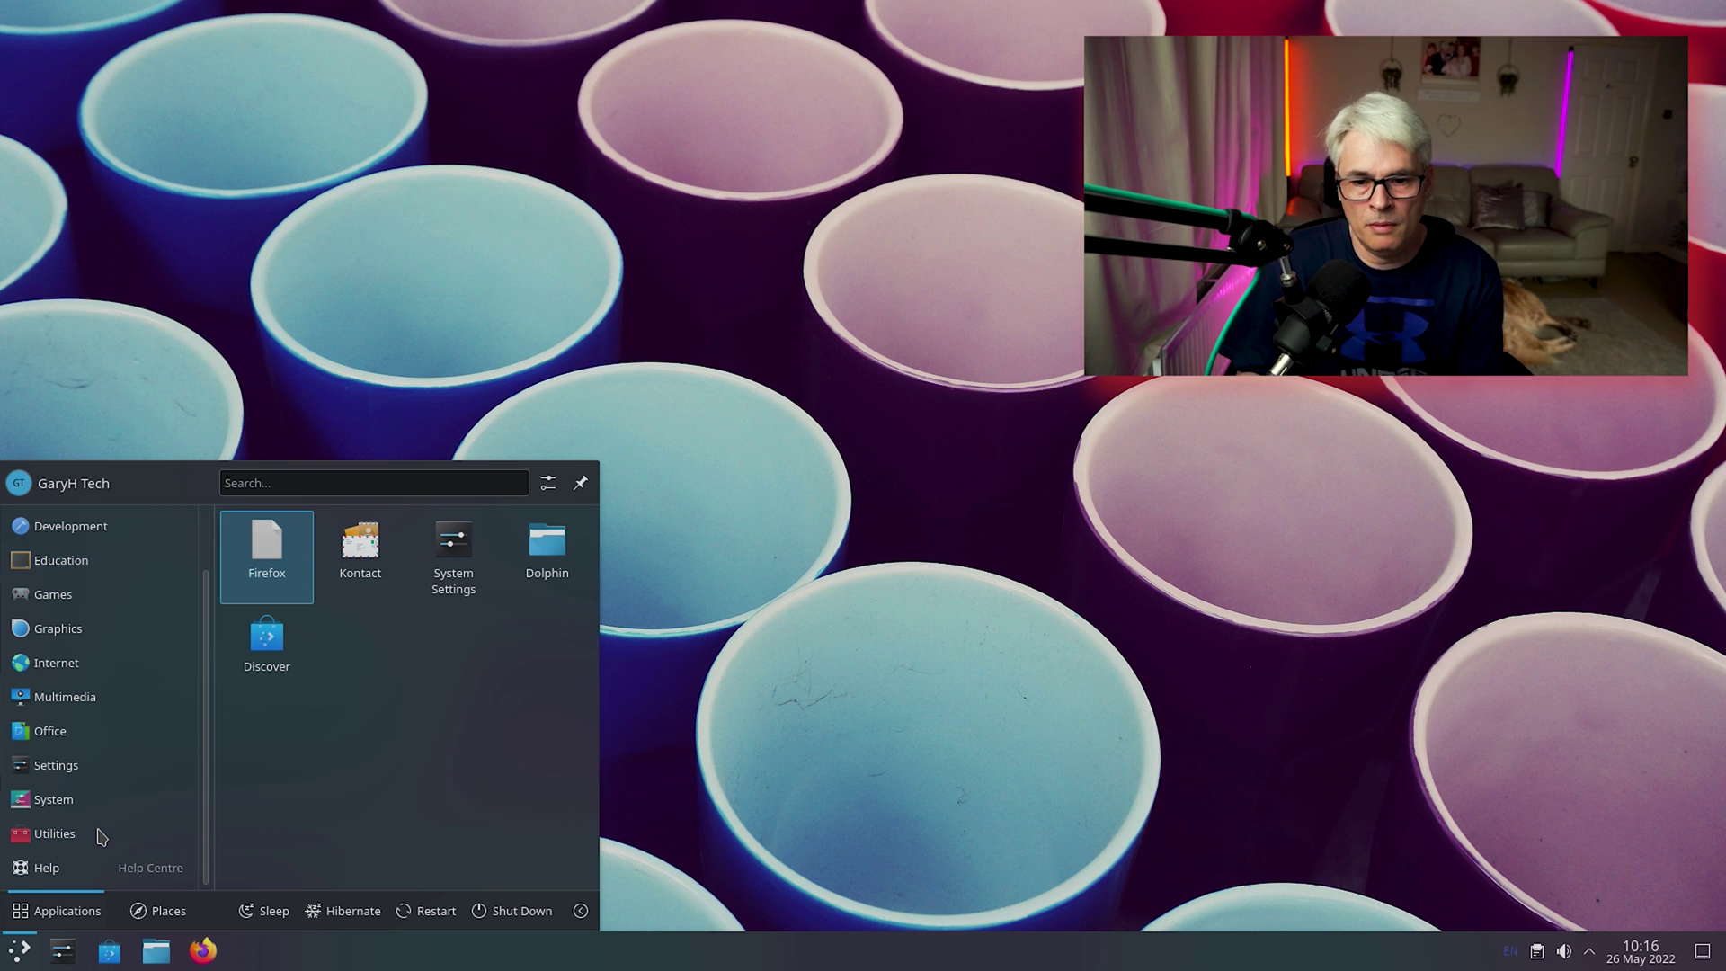
pyautogui.click(102, 837)
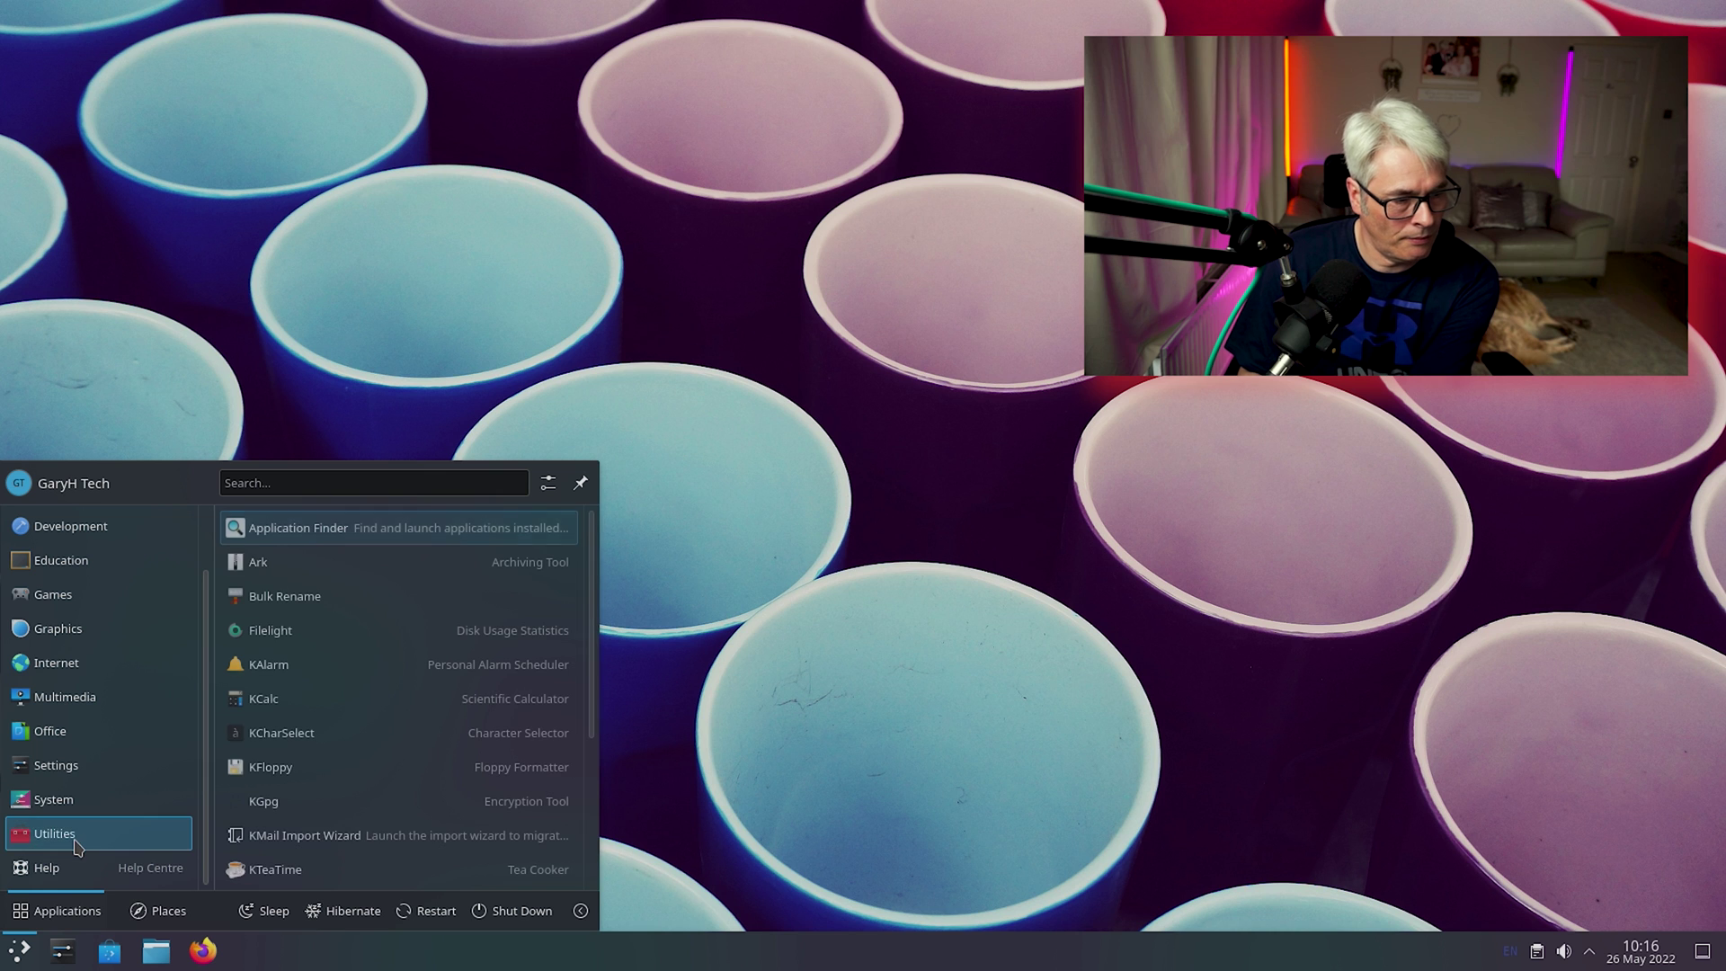
pyautogui.scroll(-3, 540, 841)
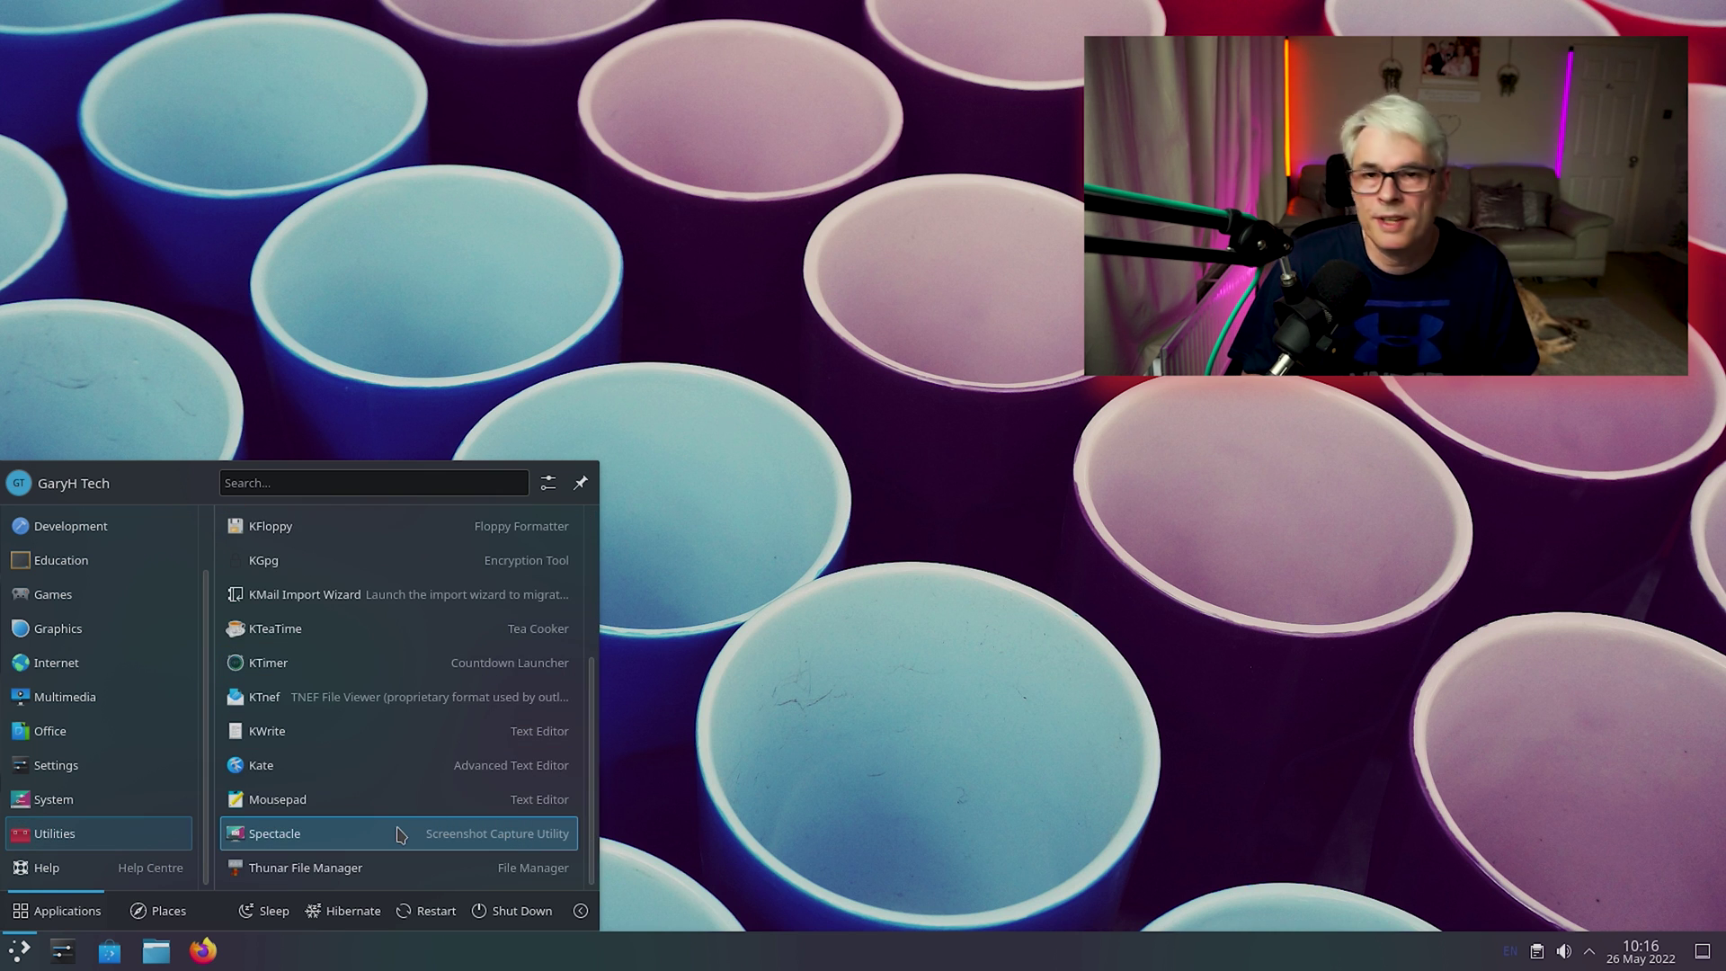
pyautogui.click(836, 766)
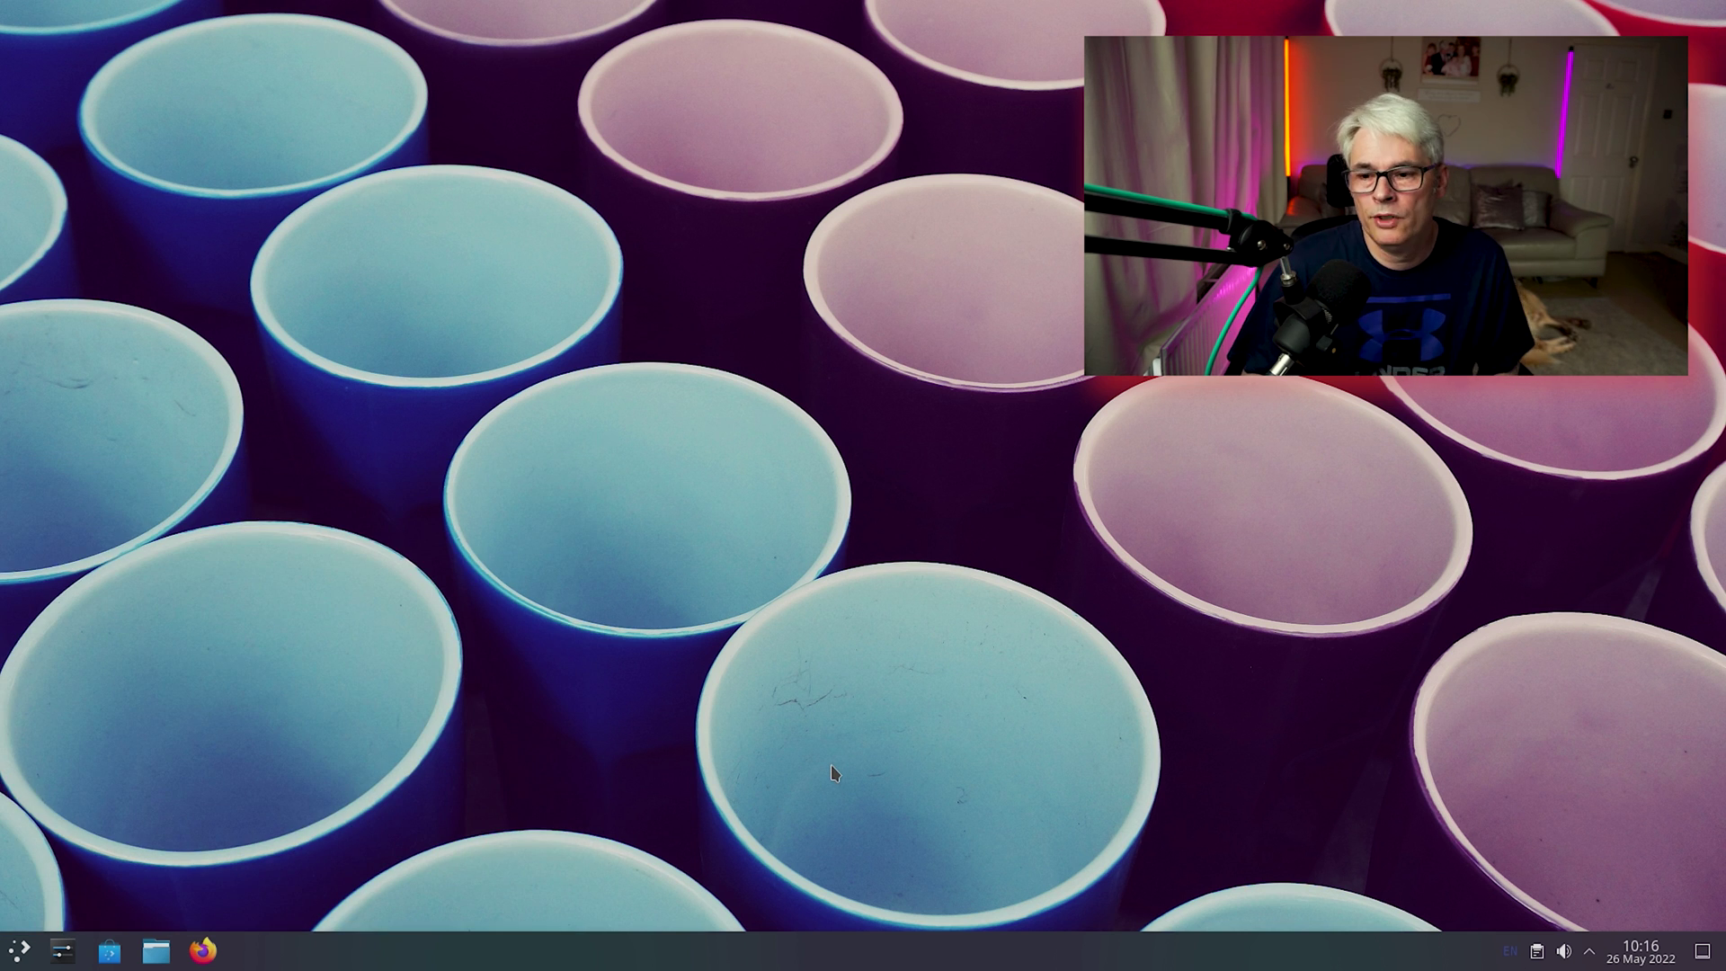